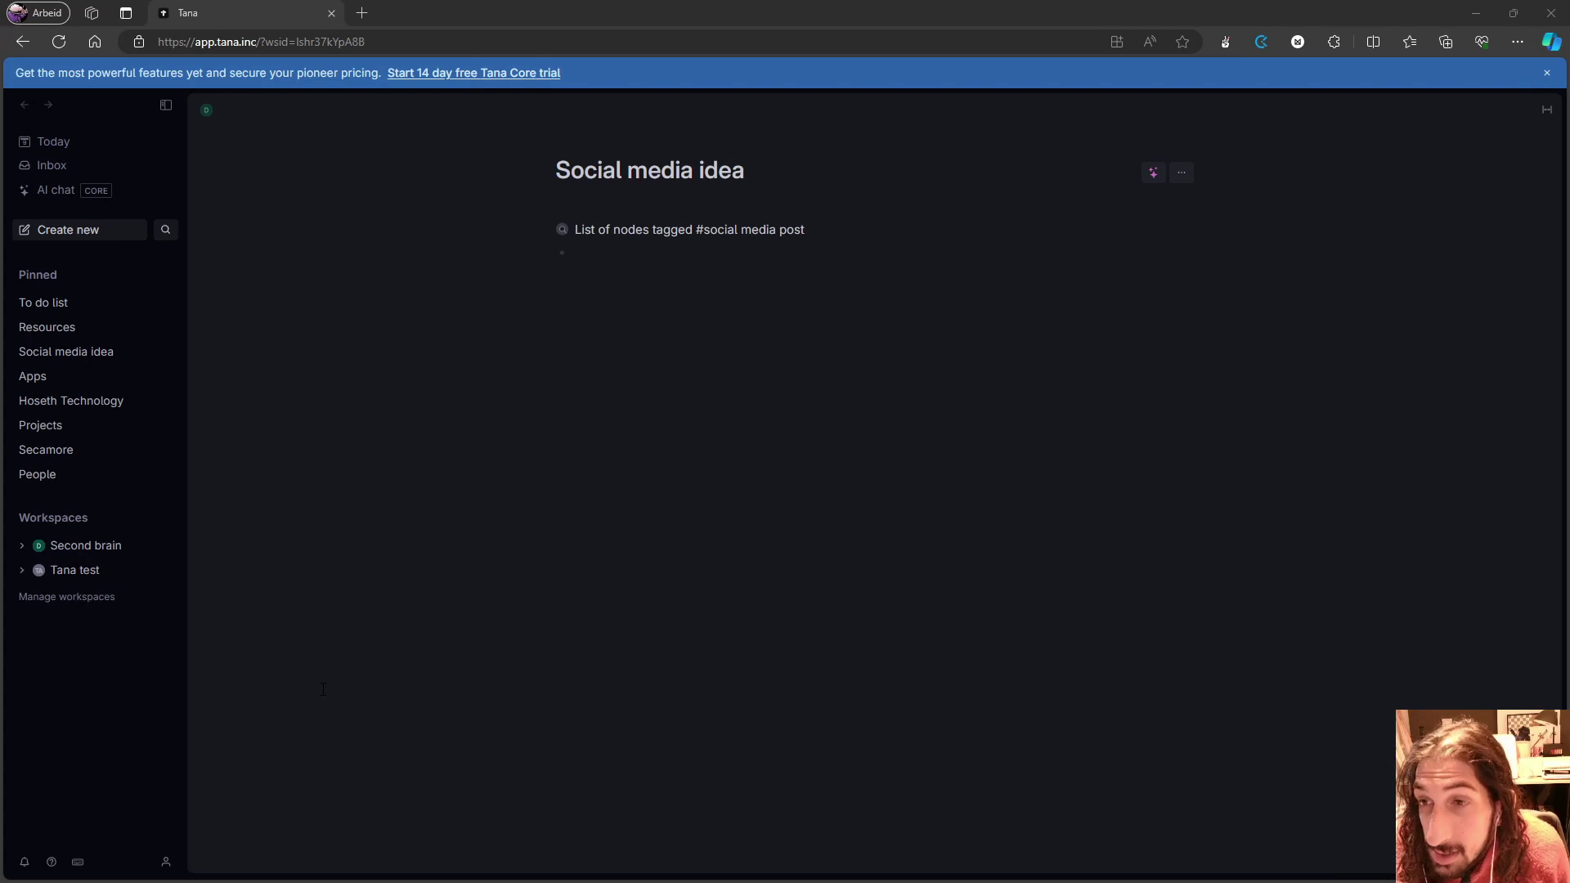
Step: Choose AI chat (CORE) in Tana's sidebar, which brings up the Tana Core upgrade offer
left_click(59, 193)
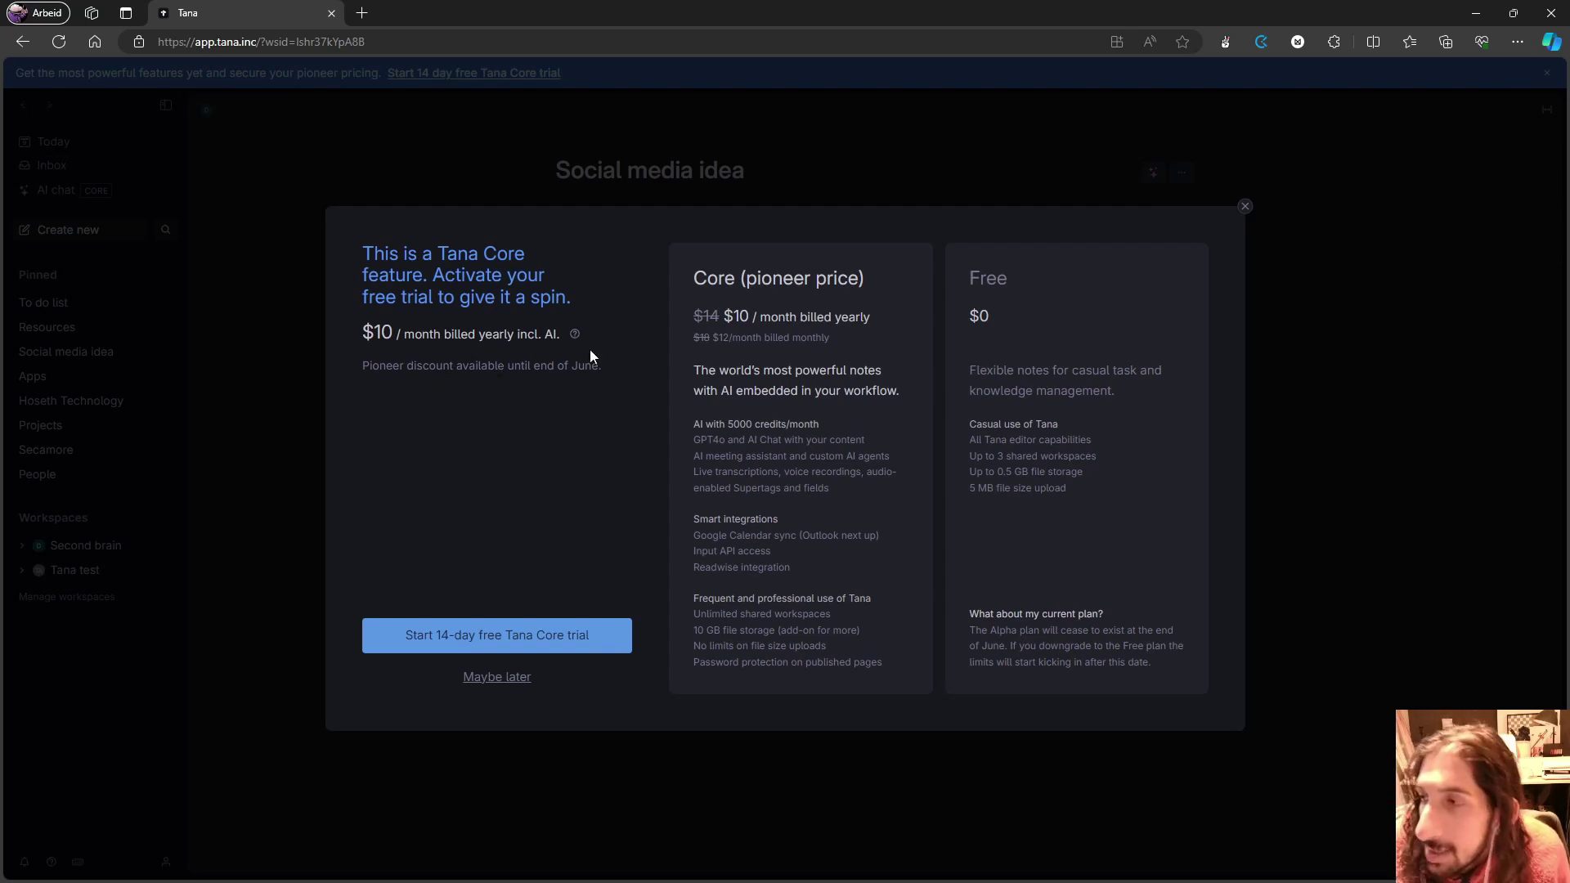
Step: Close the Tana Core offer comparing the $10/month pioneer plan with Free
left_click(1246, 206)
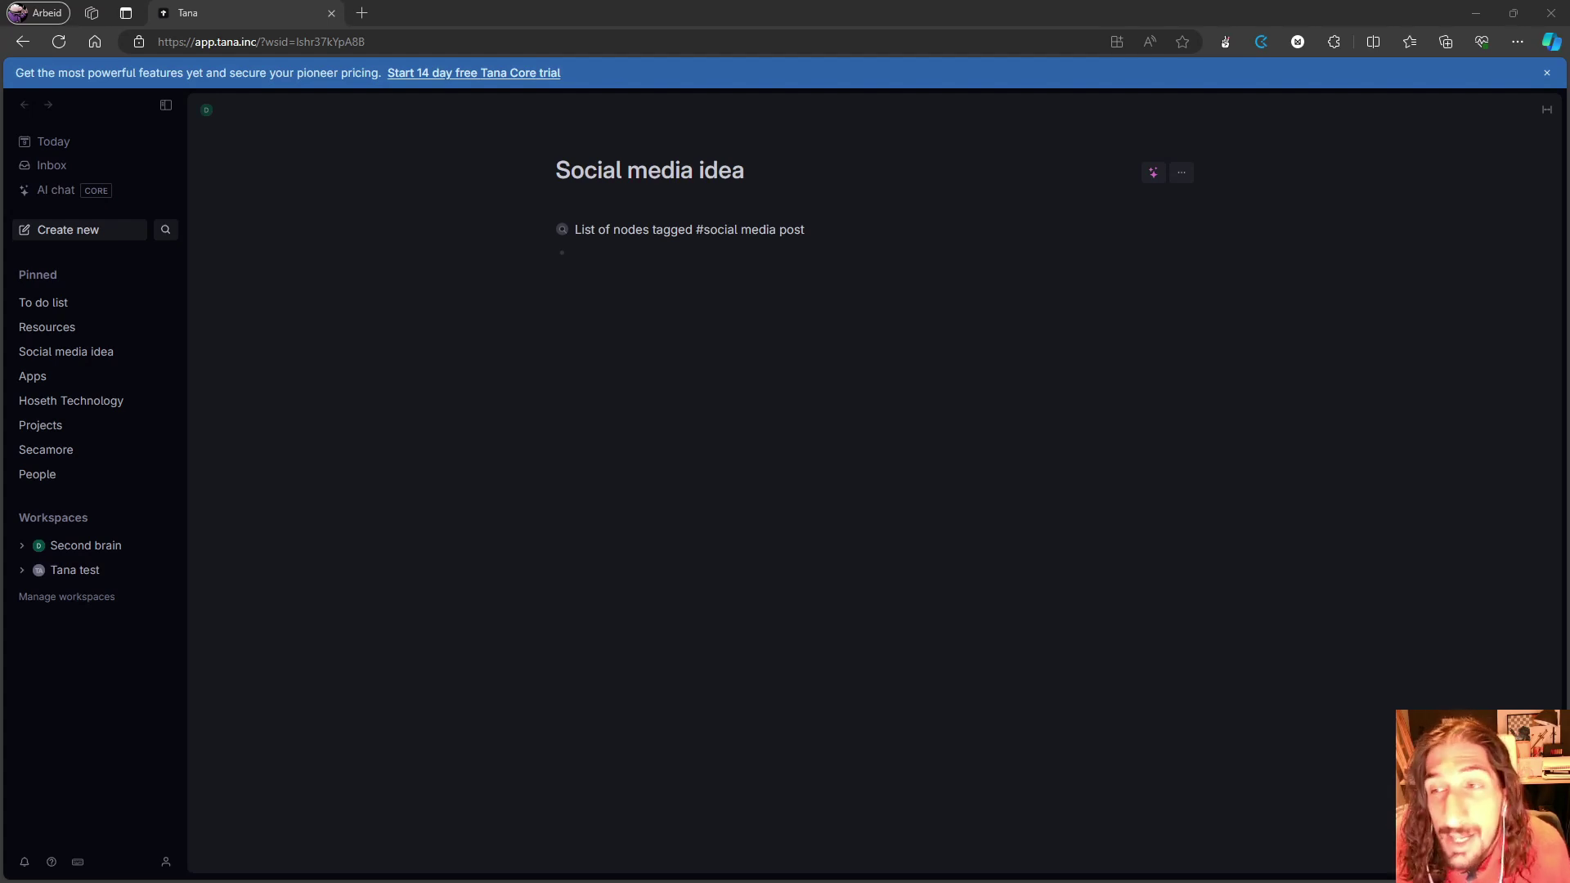
Step: Dock the Taskade window as a tab beside Tana and toggle the #social media post table
mouse_move(442, 9)
left_mouse_down()
mouse_move(456, 25)
mouse_move(491, 14)
mouse_move(440, 27)
left_mouse_up()
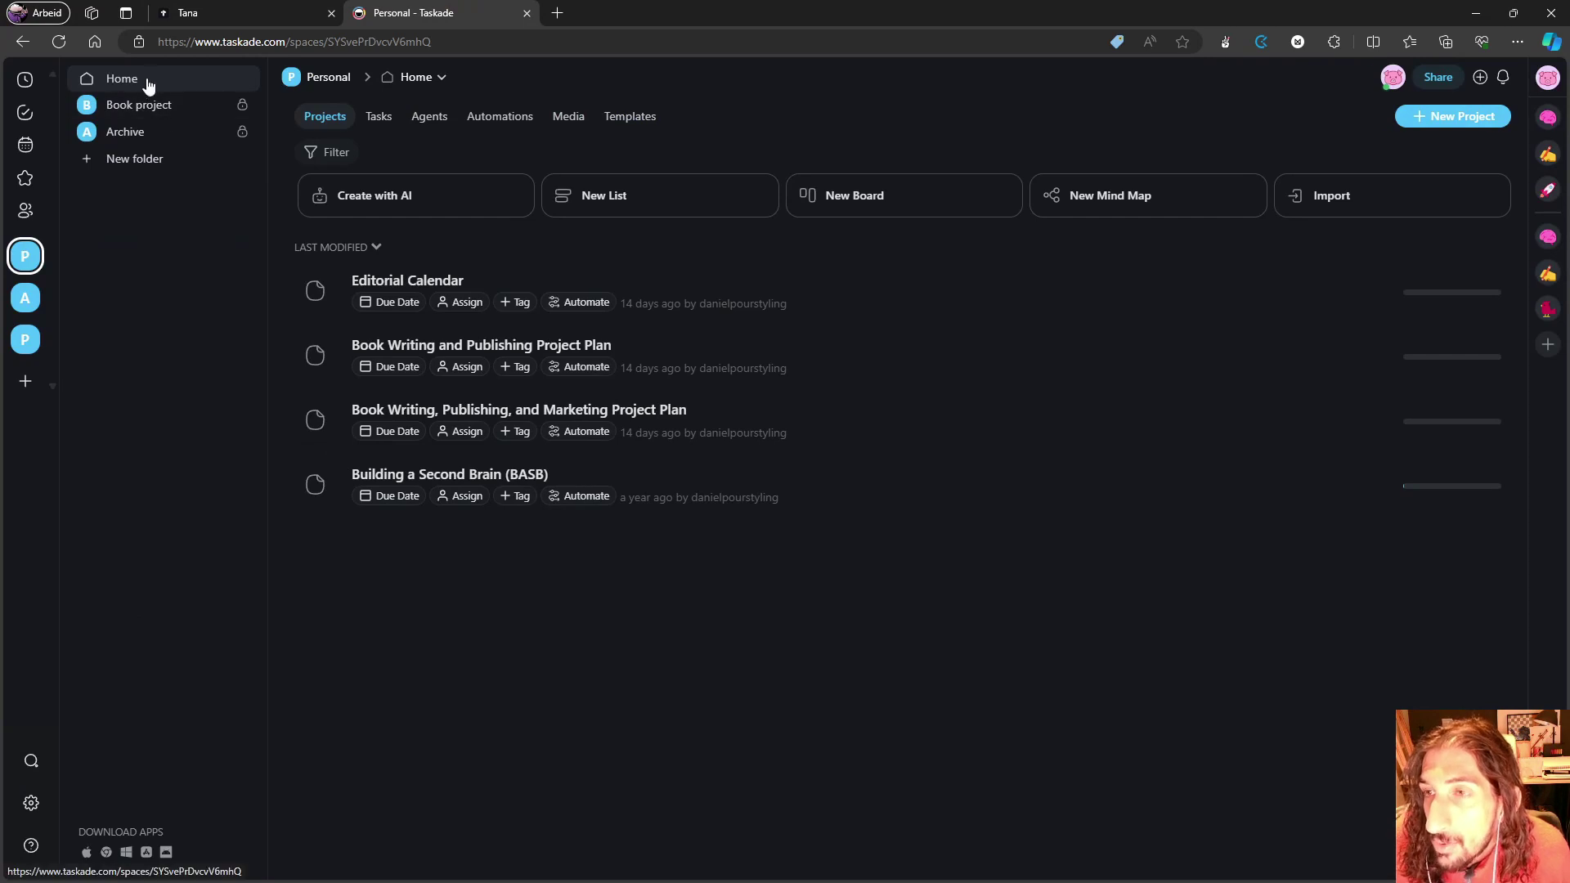
left_click(247, 11)
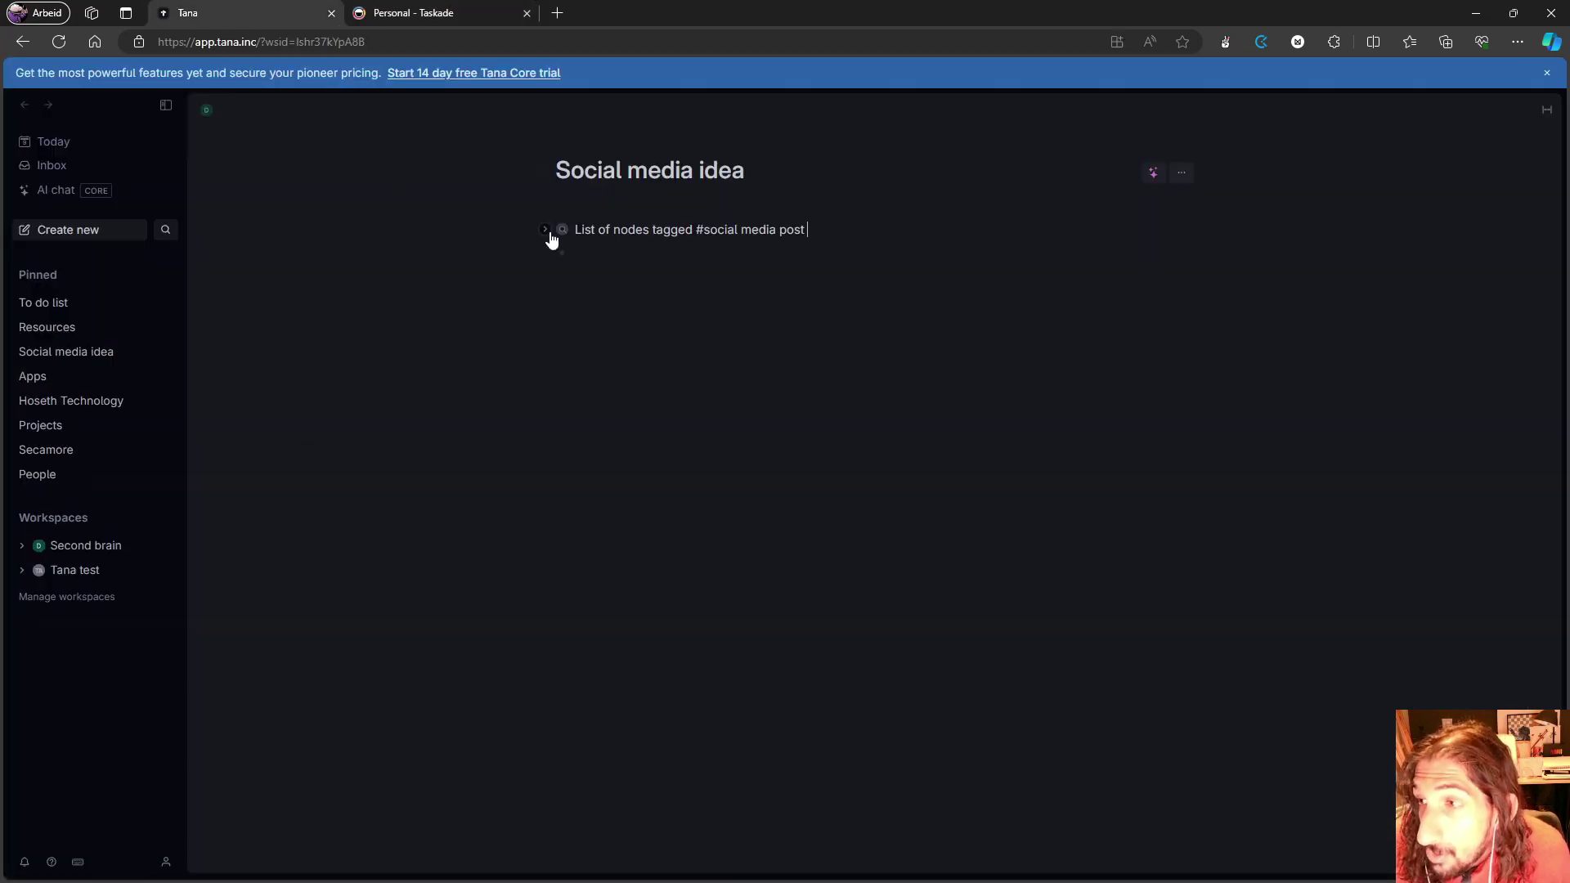
left_click(546, 235)
left_click(546, 235)
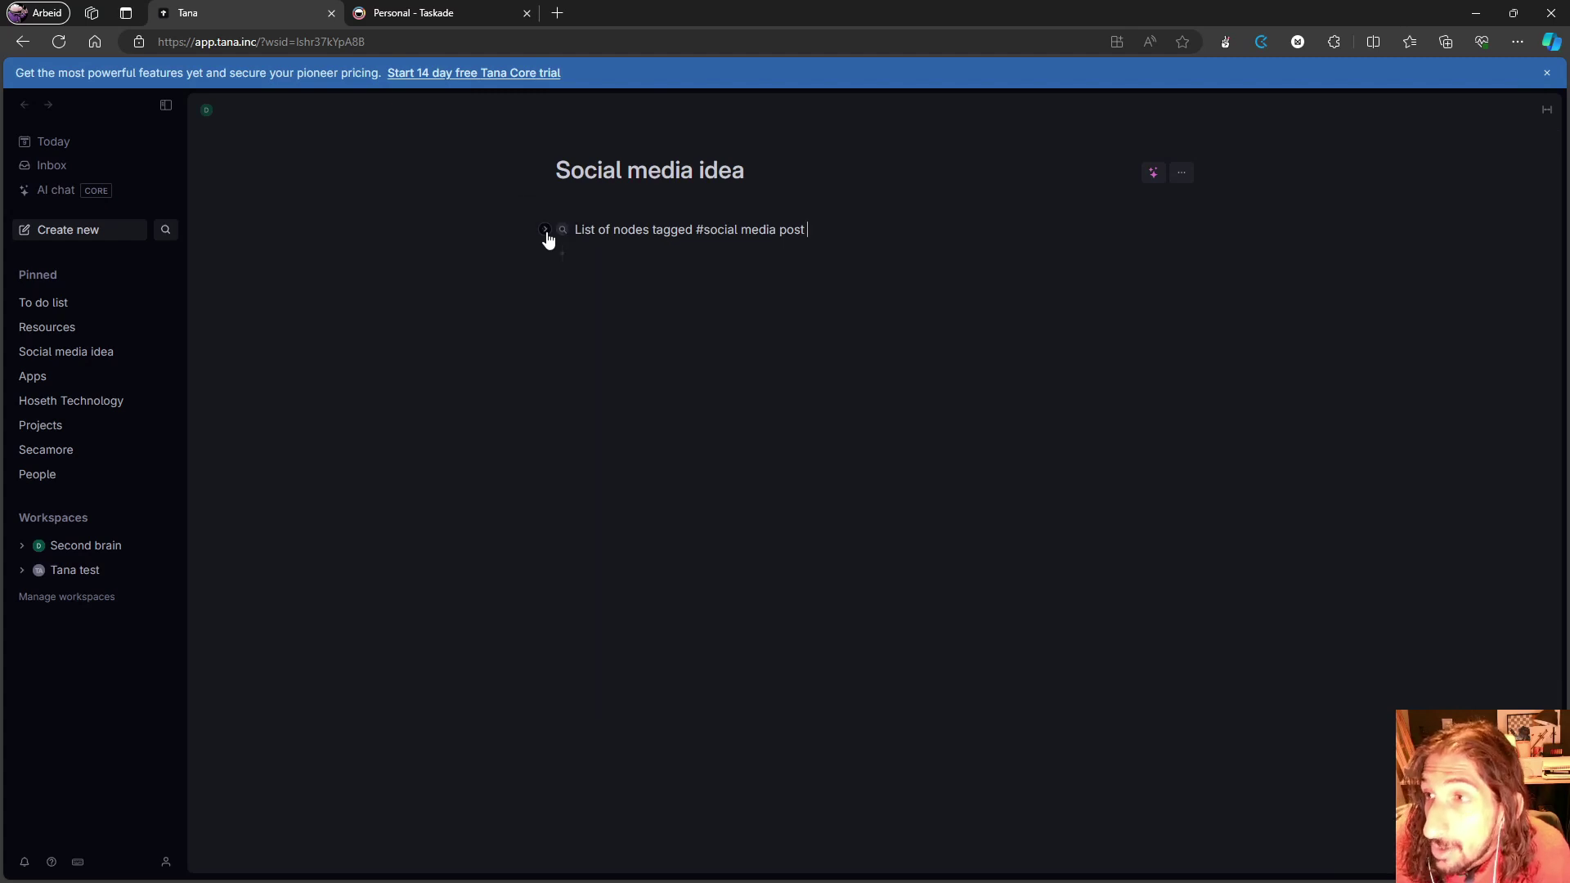
Step: Open the Book Writing and Publishing Project from Taskade's Book folder
left_click(410, 12)
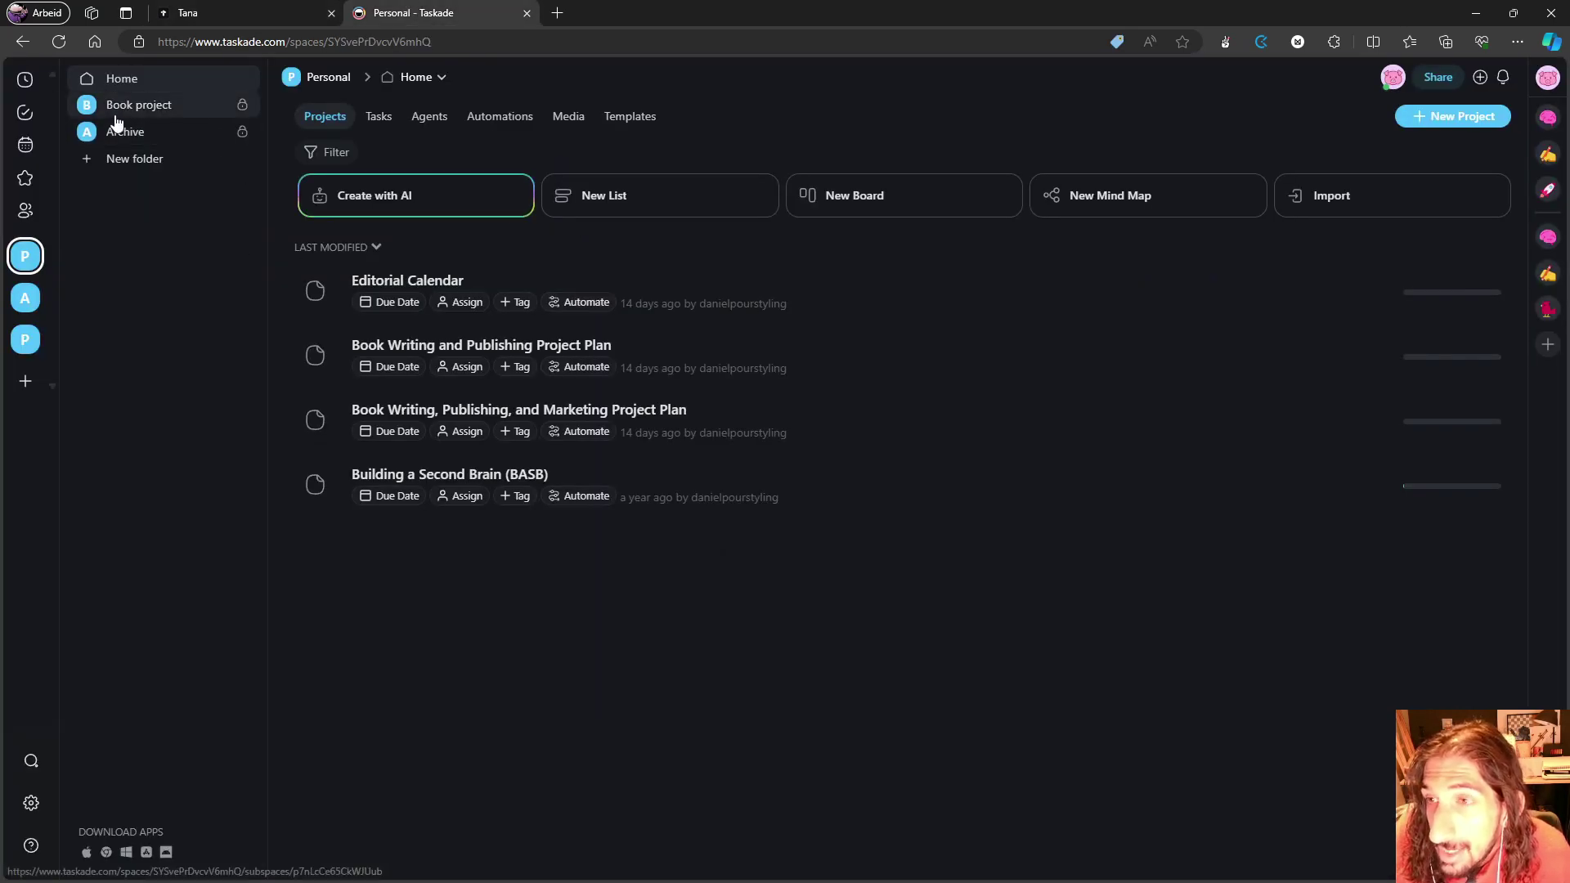
left_click(140, 104)
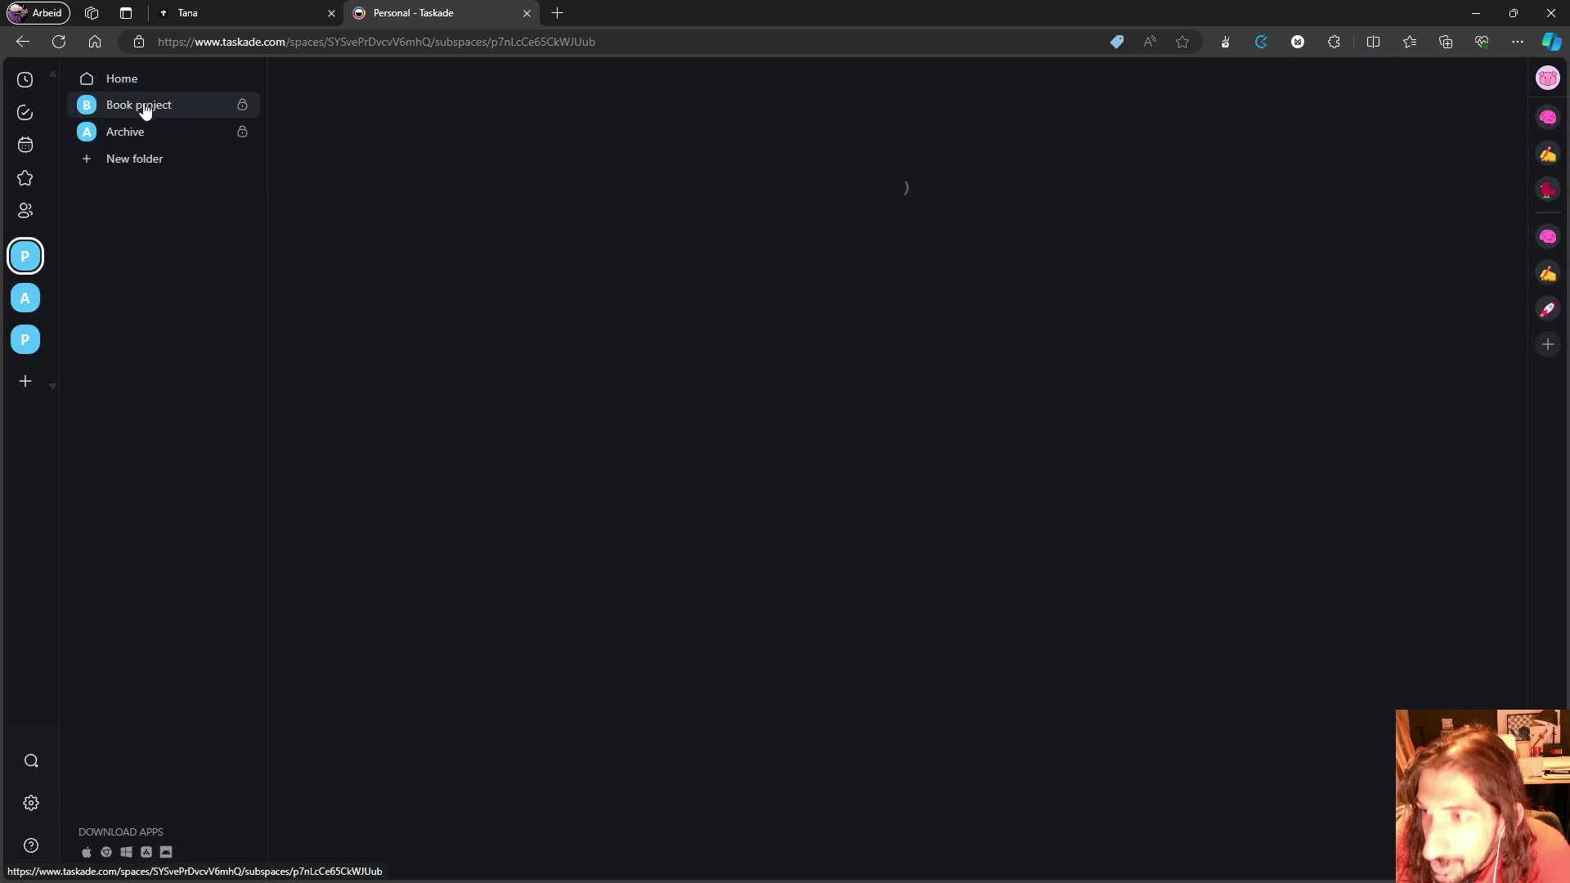
left_click(466, 280)
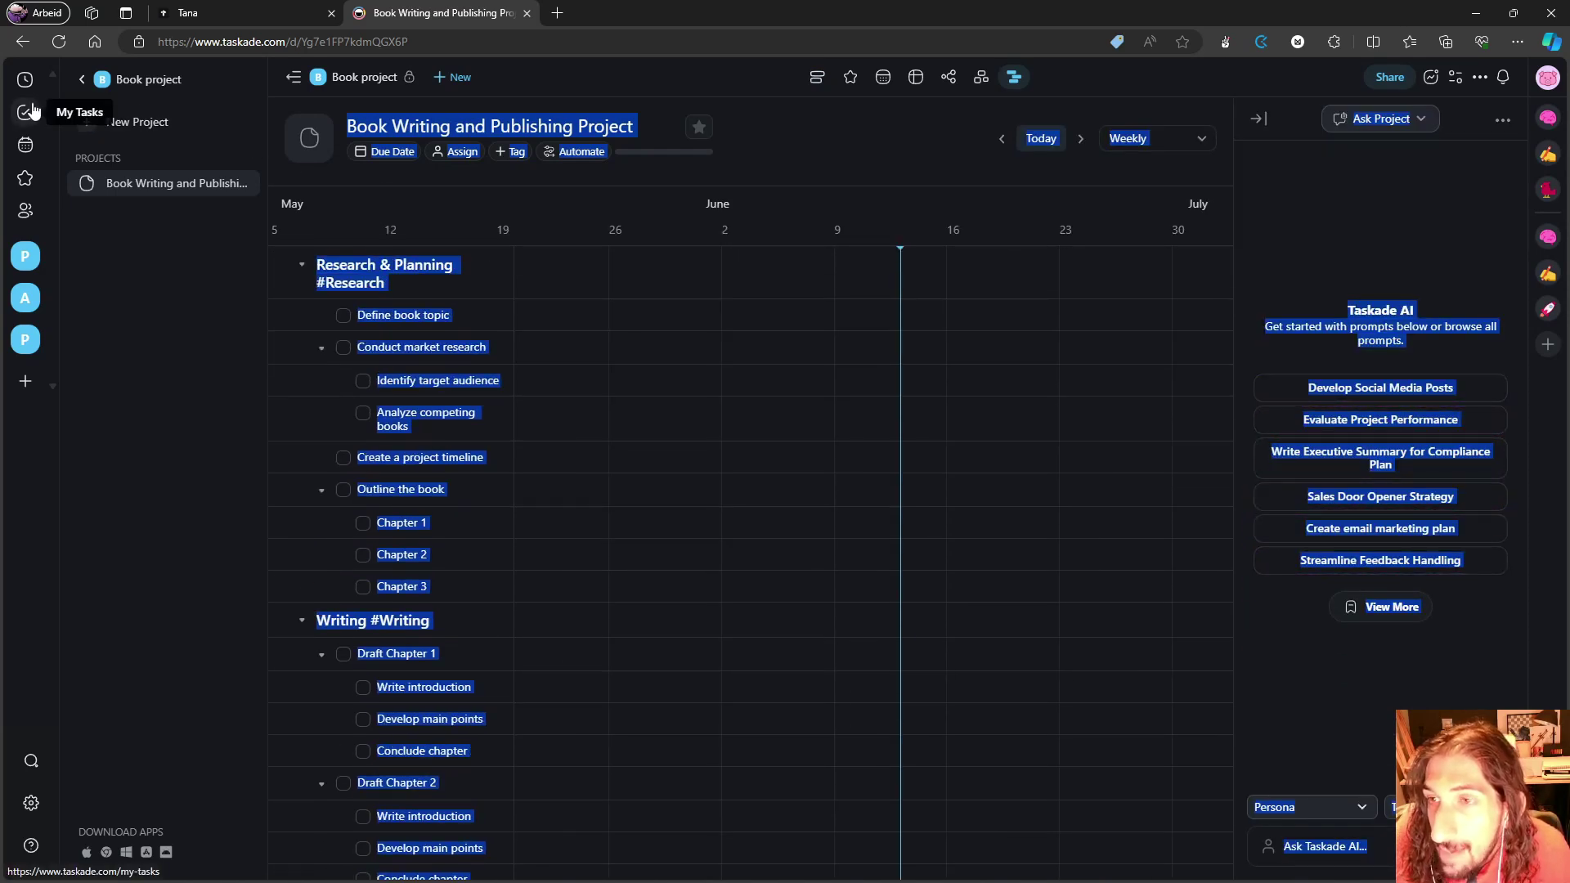
Step: Switch between the Personal and Projects workspaces, then open Building a Second Brain (BASB)
left_click(18, 268)
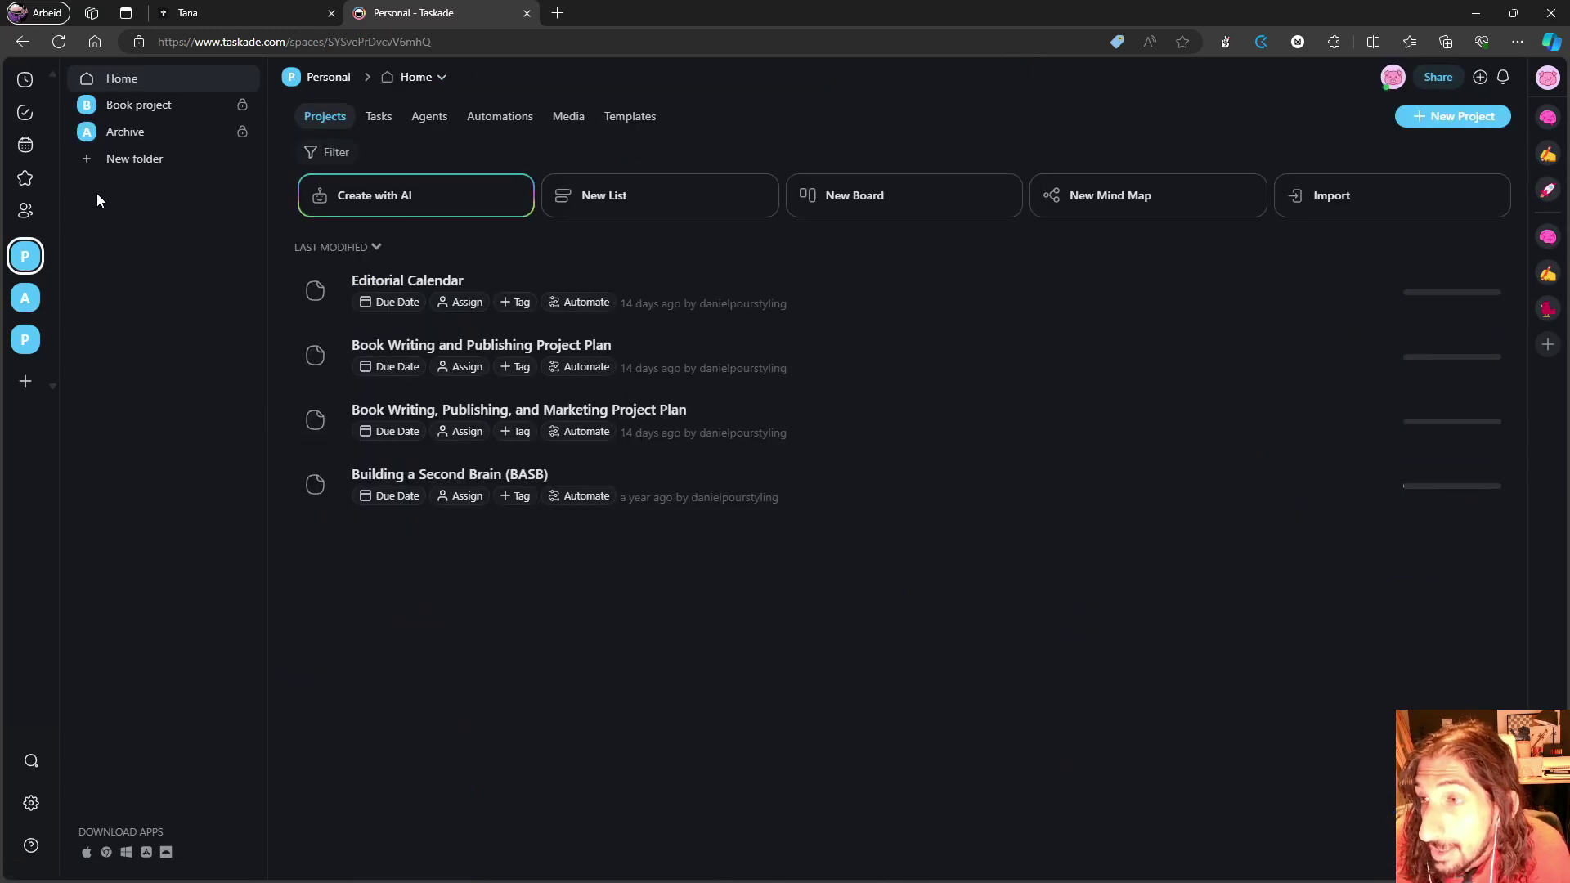
left_click(27, 344)
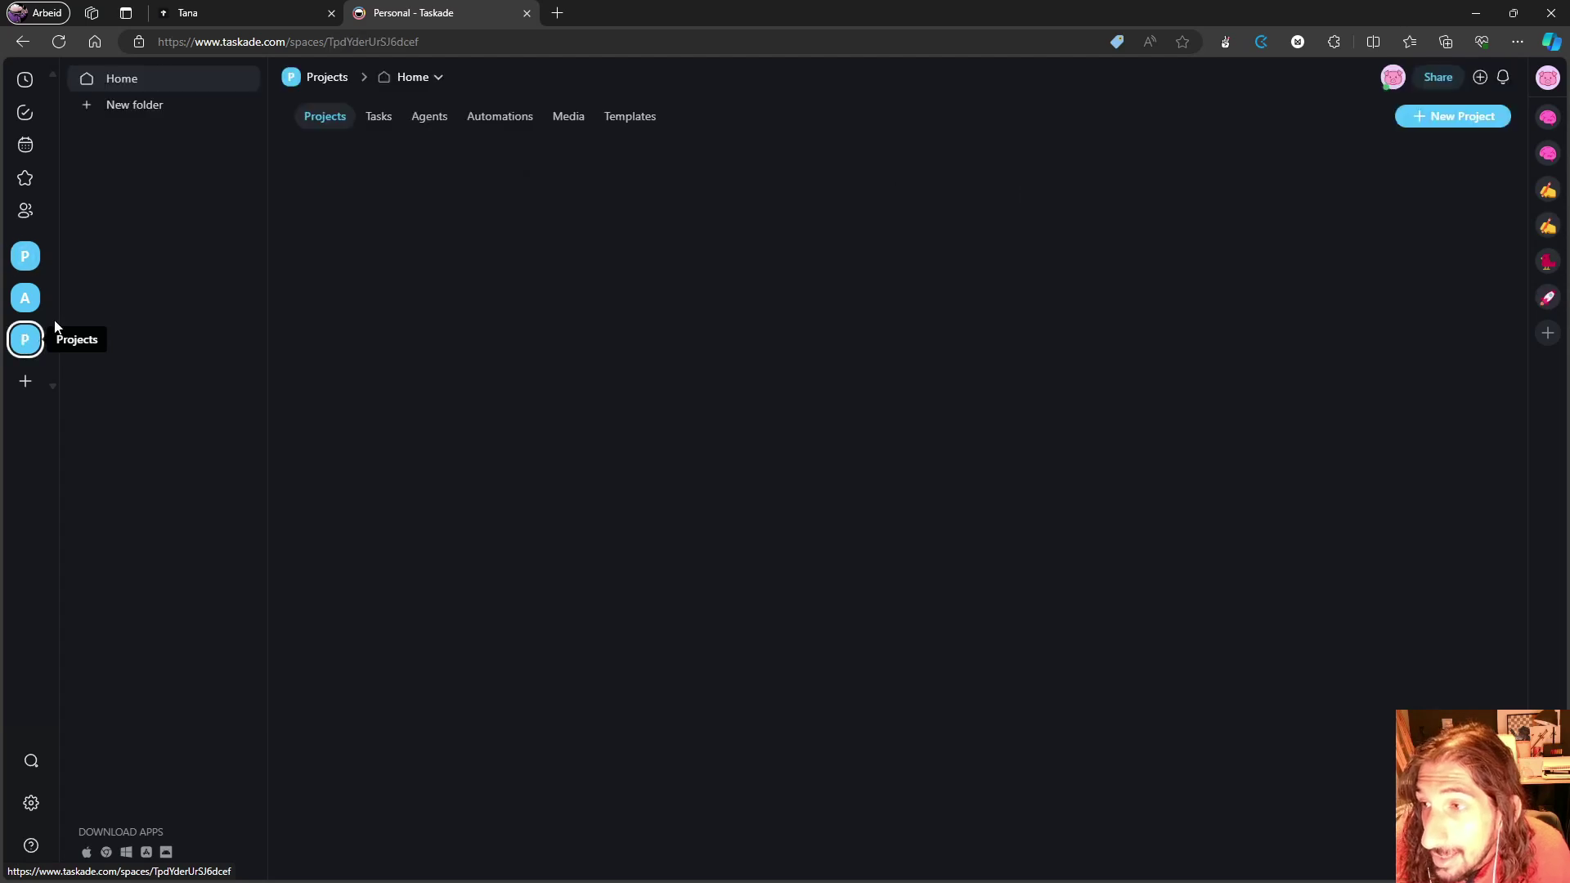
left_click(29, 260)
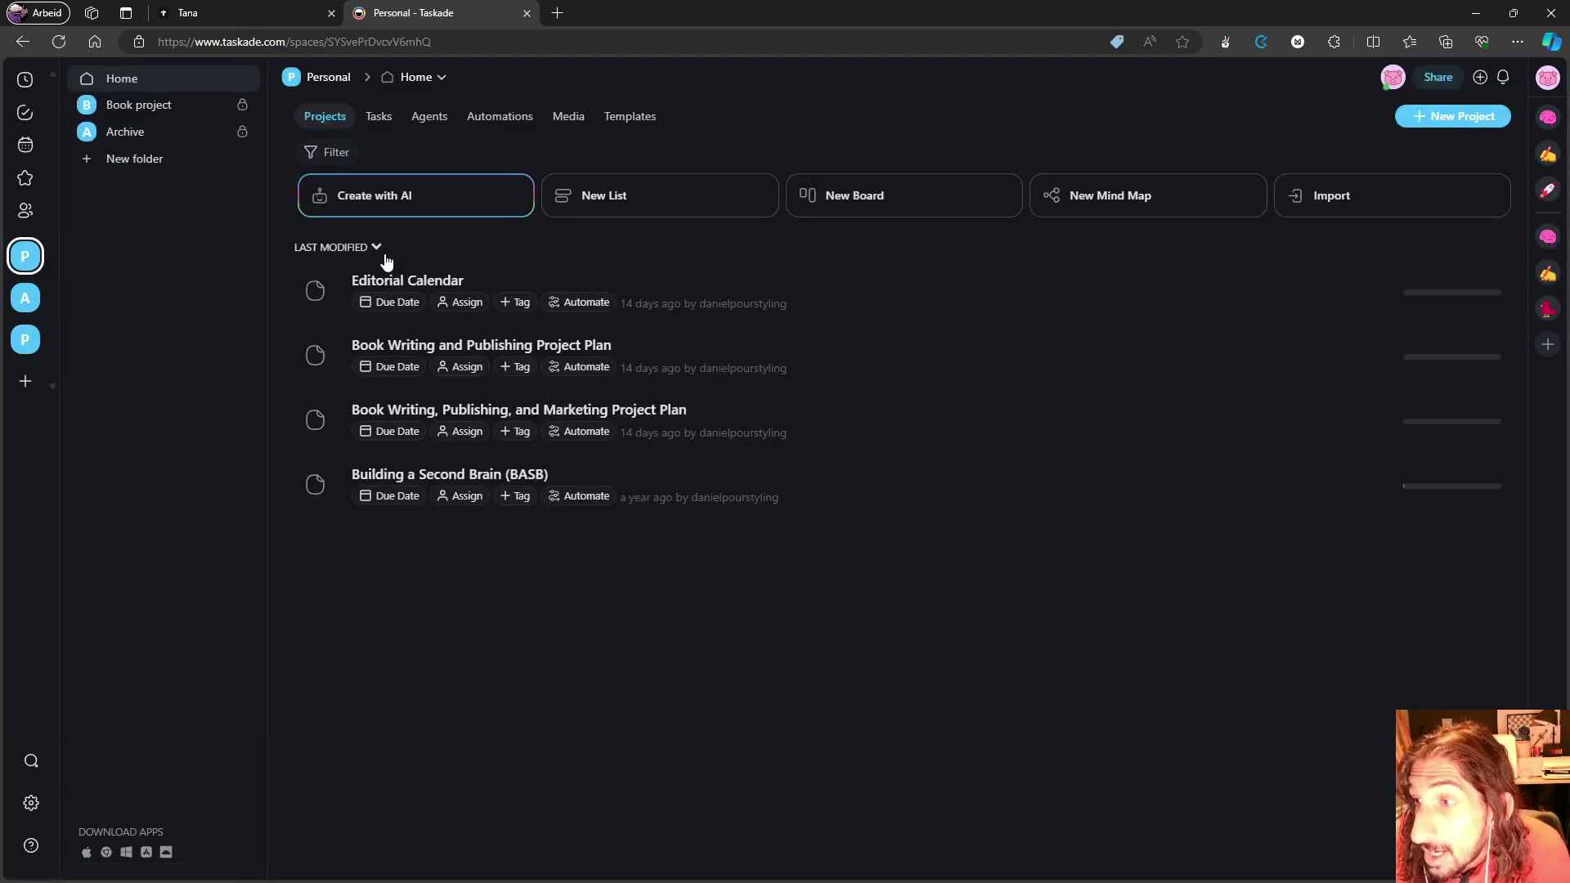
left_click(482, 476)
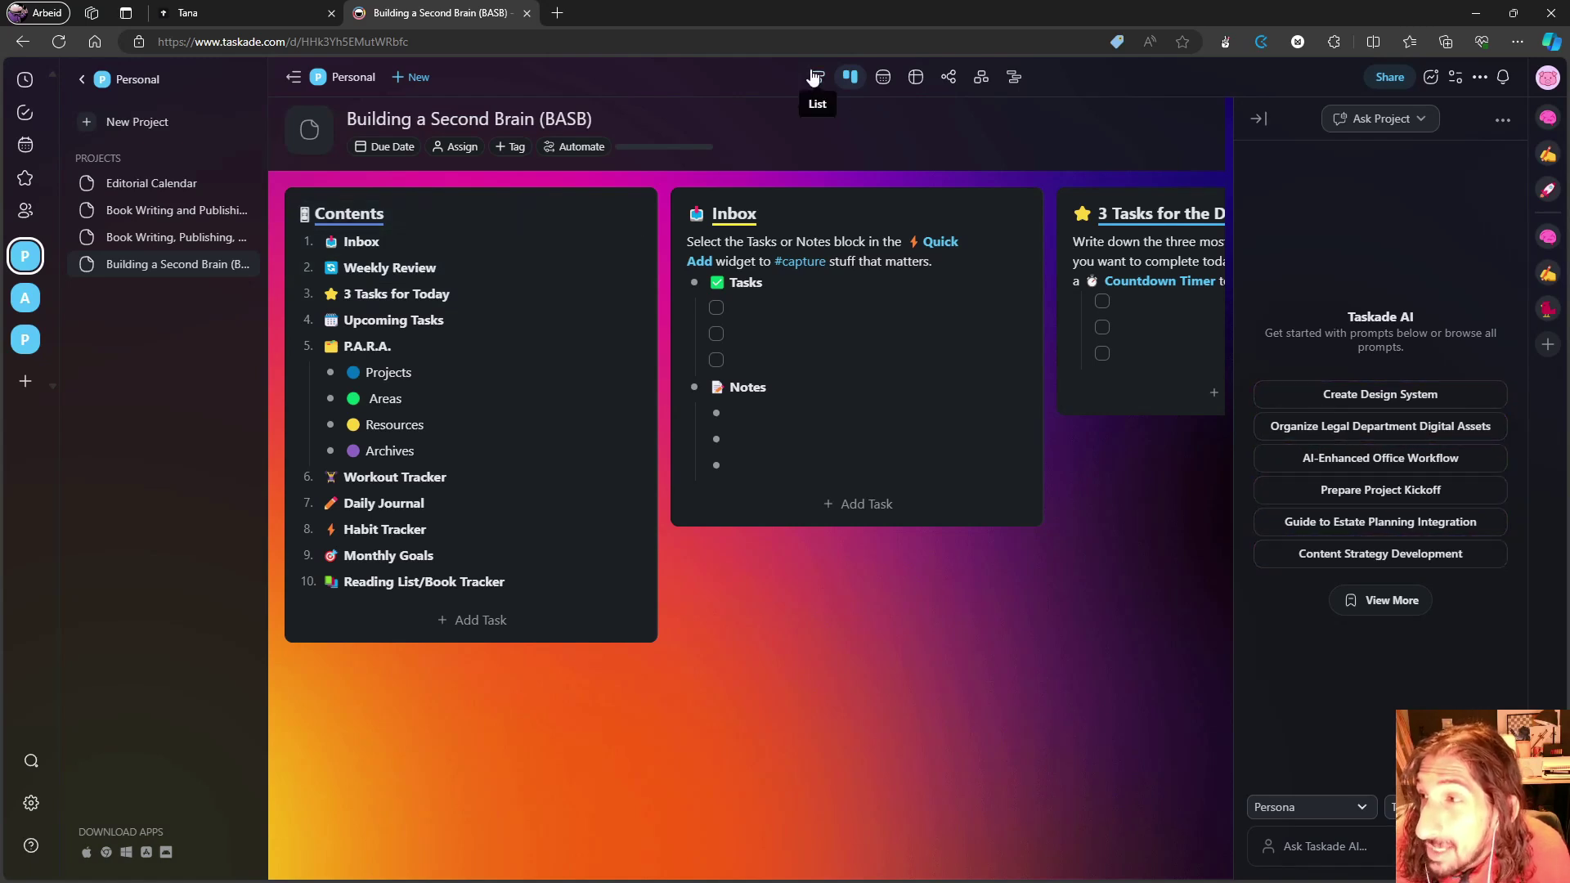
Step: Switch BASB to List view and scroll through Inbox, 3 Tasks for the Day, Weekly Review and P.A.R.A
left_click(814, 76)
scroll(656, 236, "down", 1)
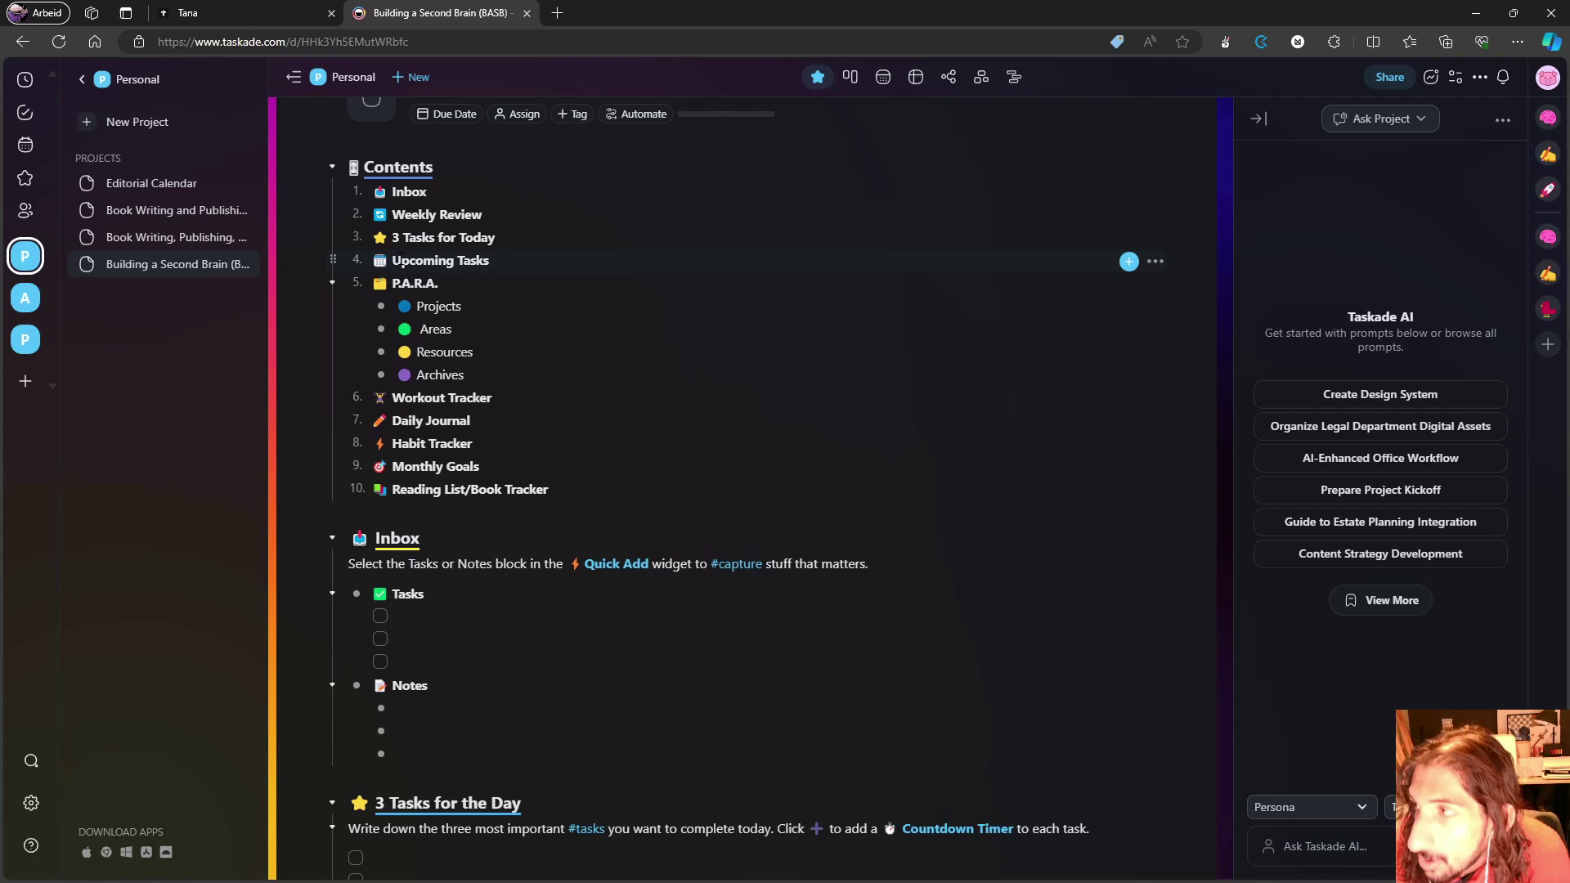
scroll(405, 391, "down", 2)
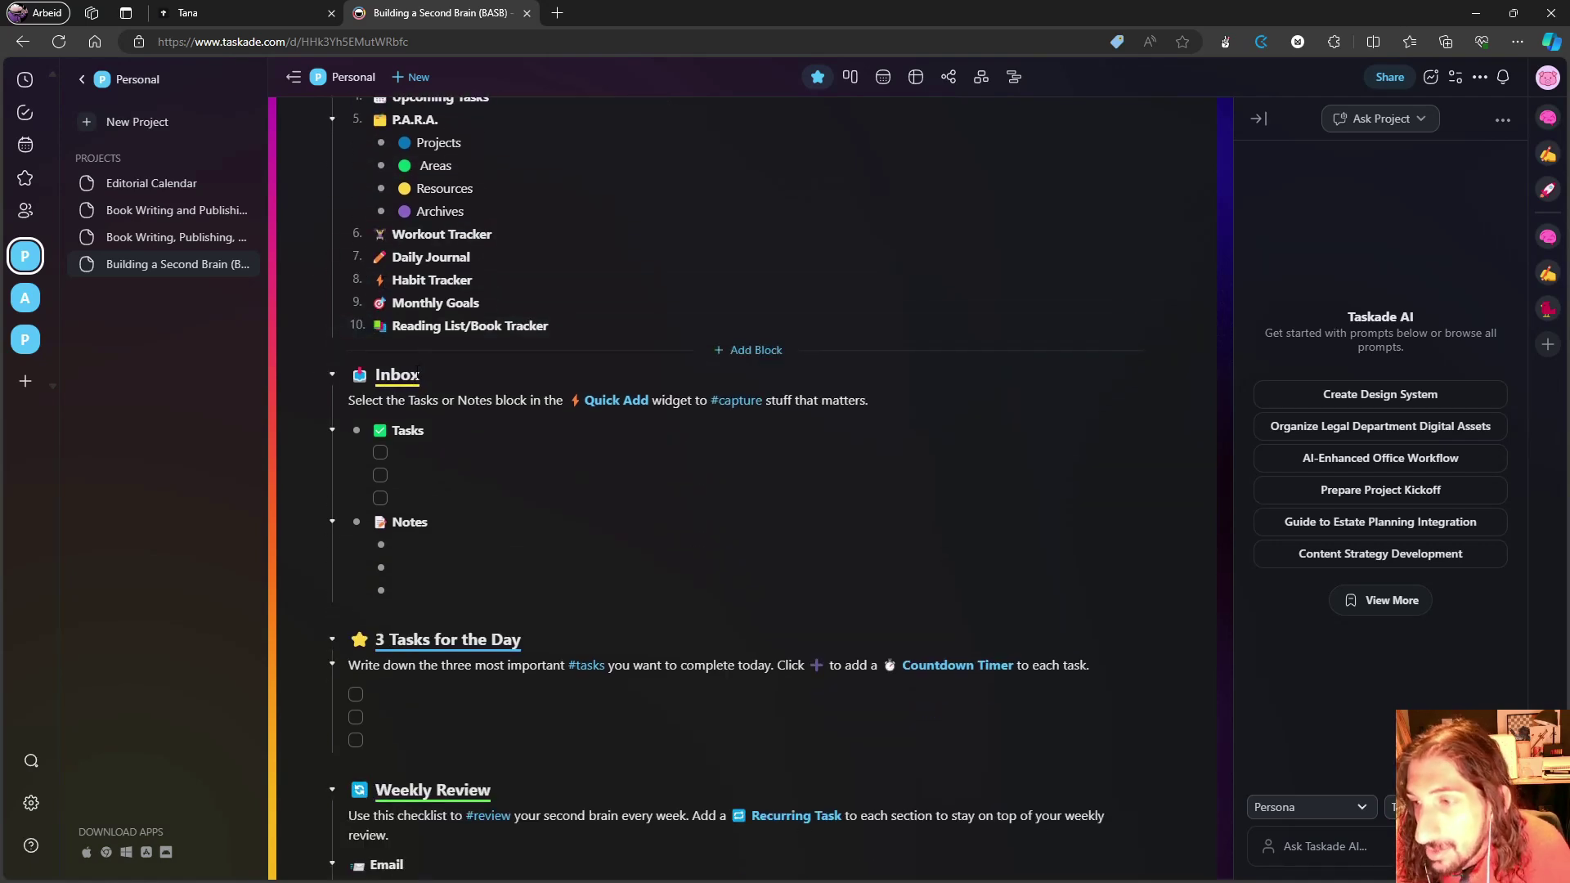
scroll(405, 391, "down", 1)
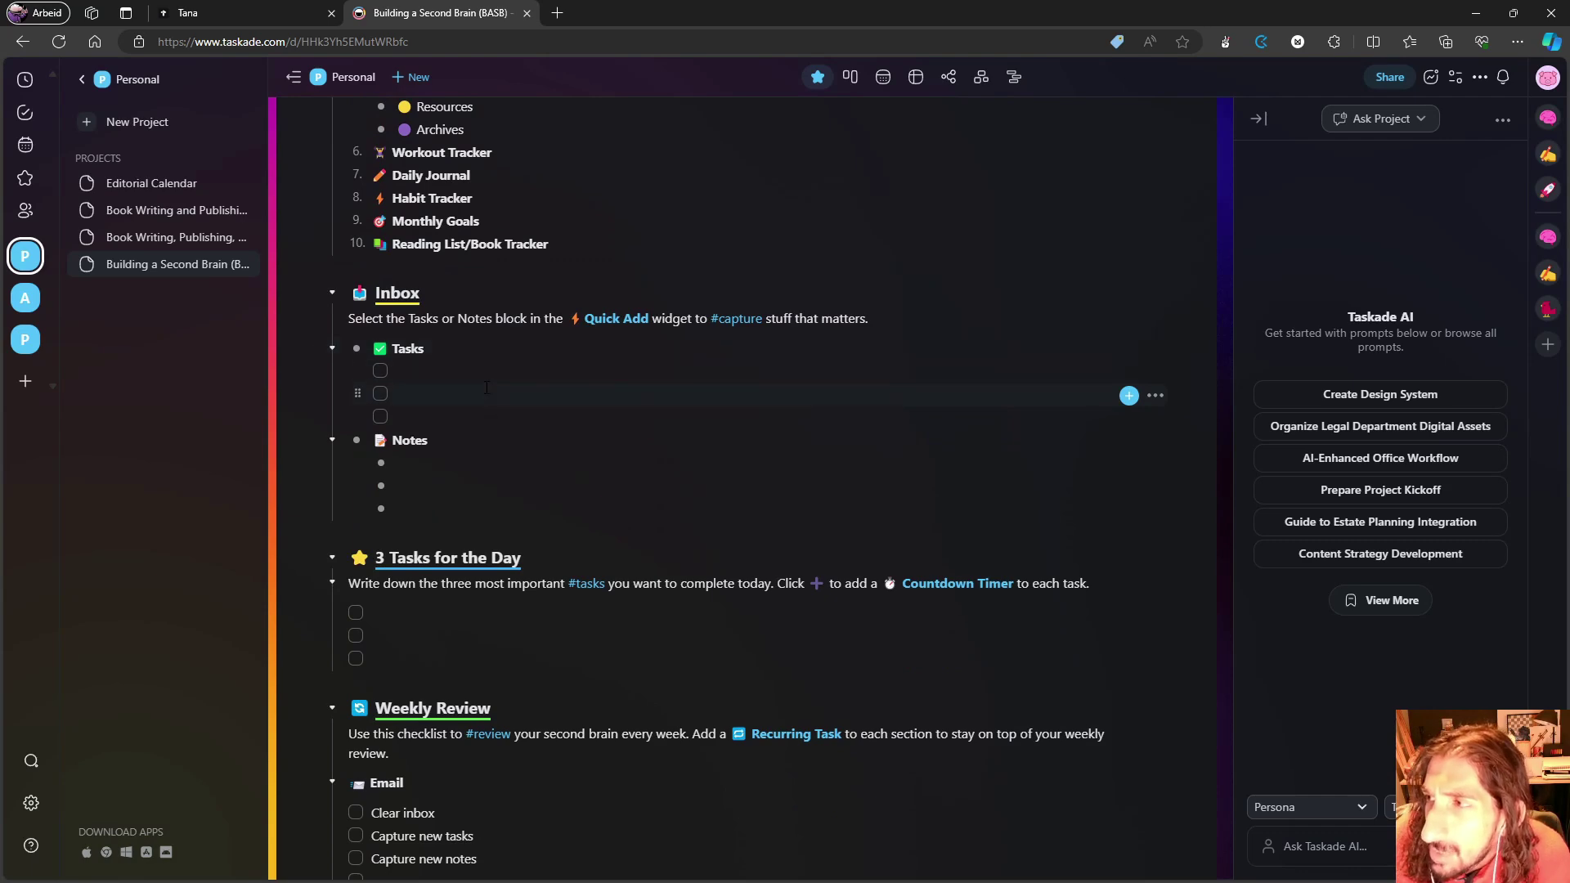
scroll(482, 396, "down", 3)
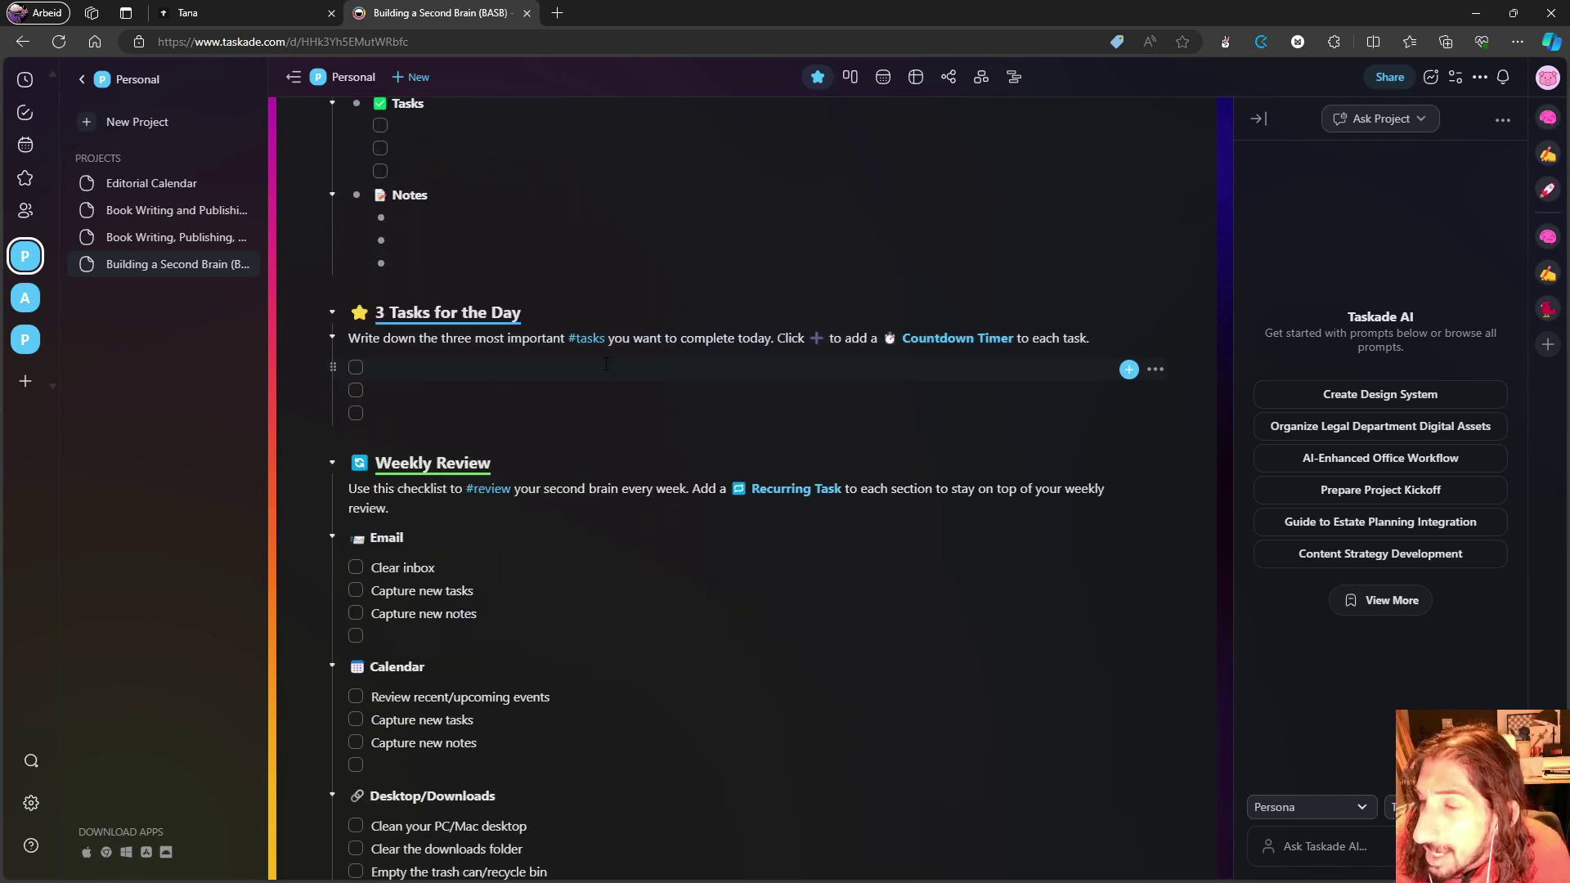
scroll(586, 349, "down", 8)
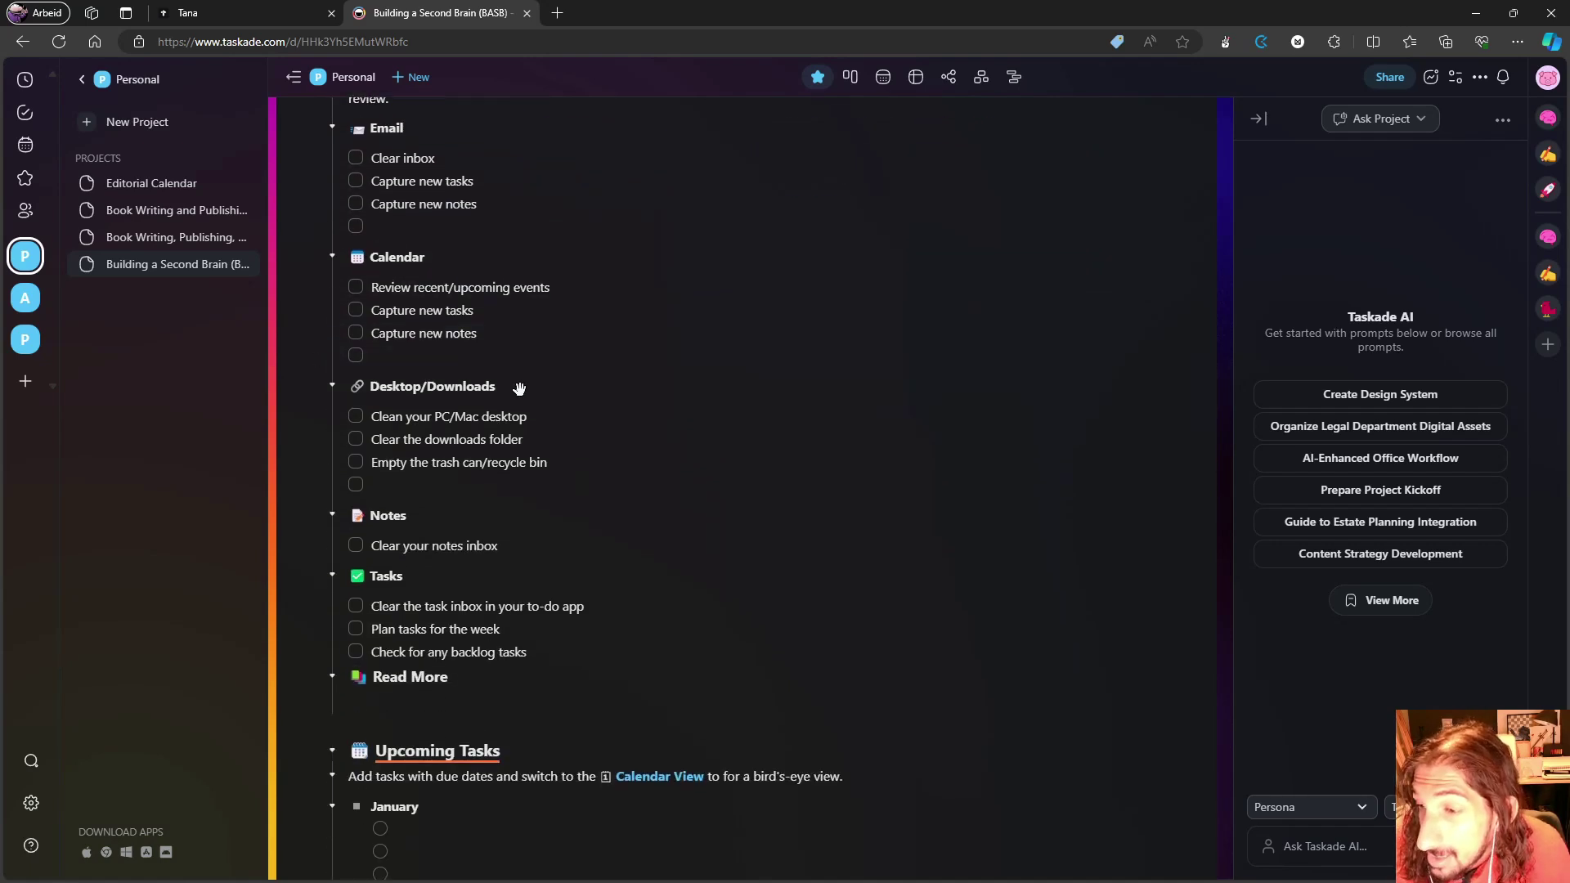
scroll(521, 391, "down", 1)
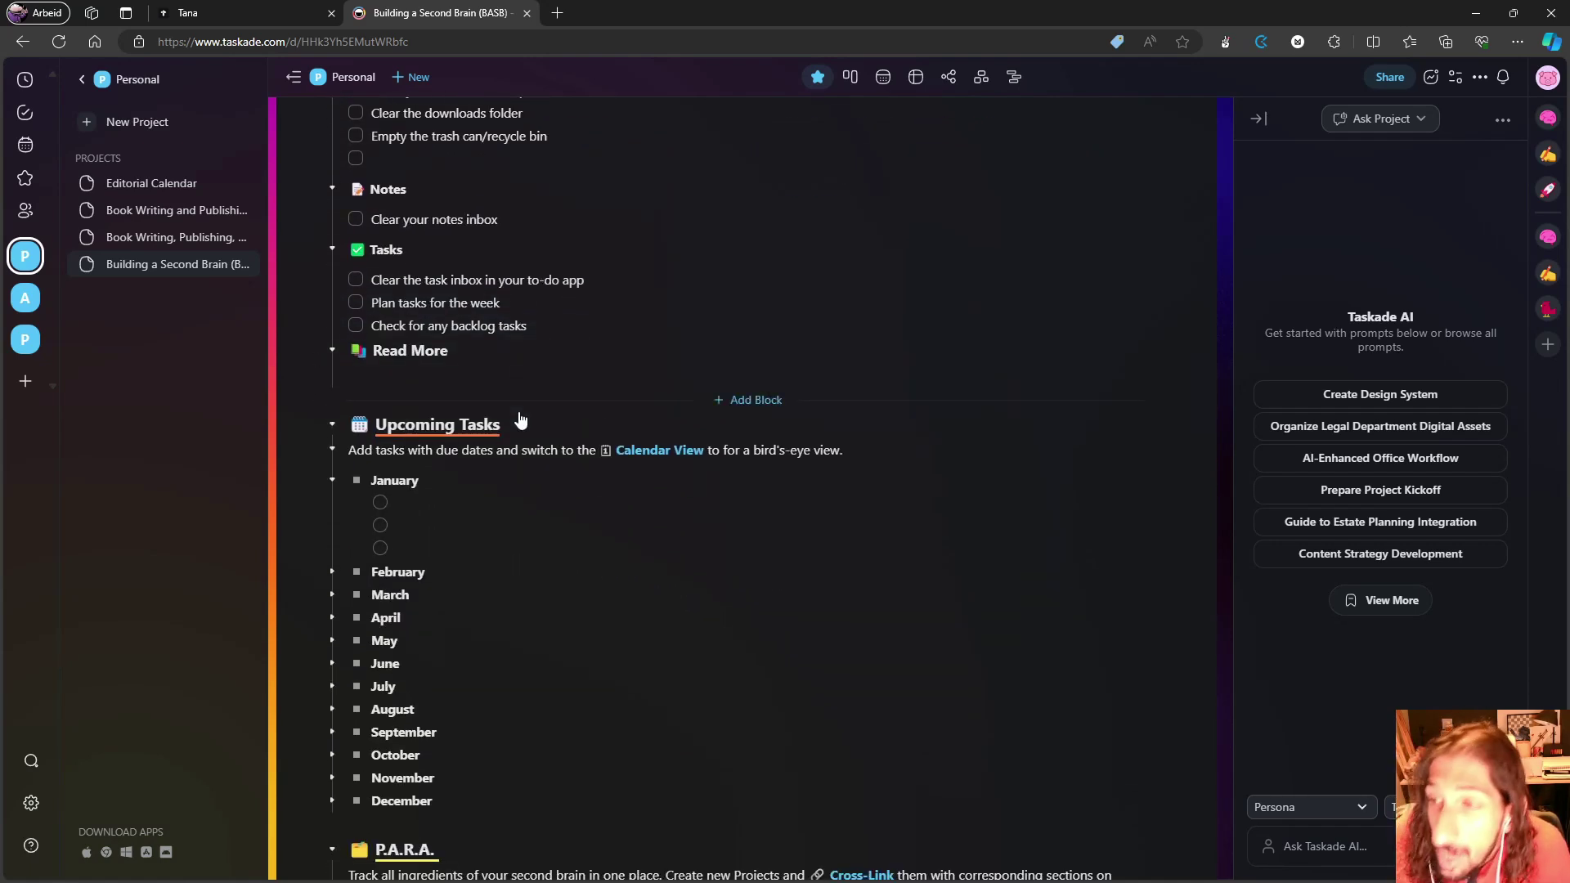
scroll(519, 420, "down", 2)
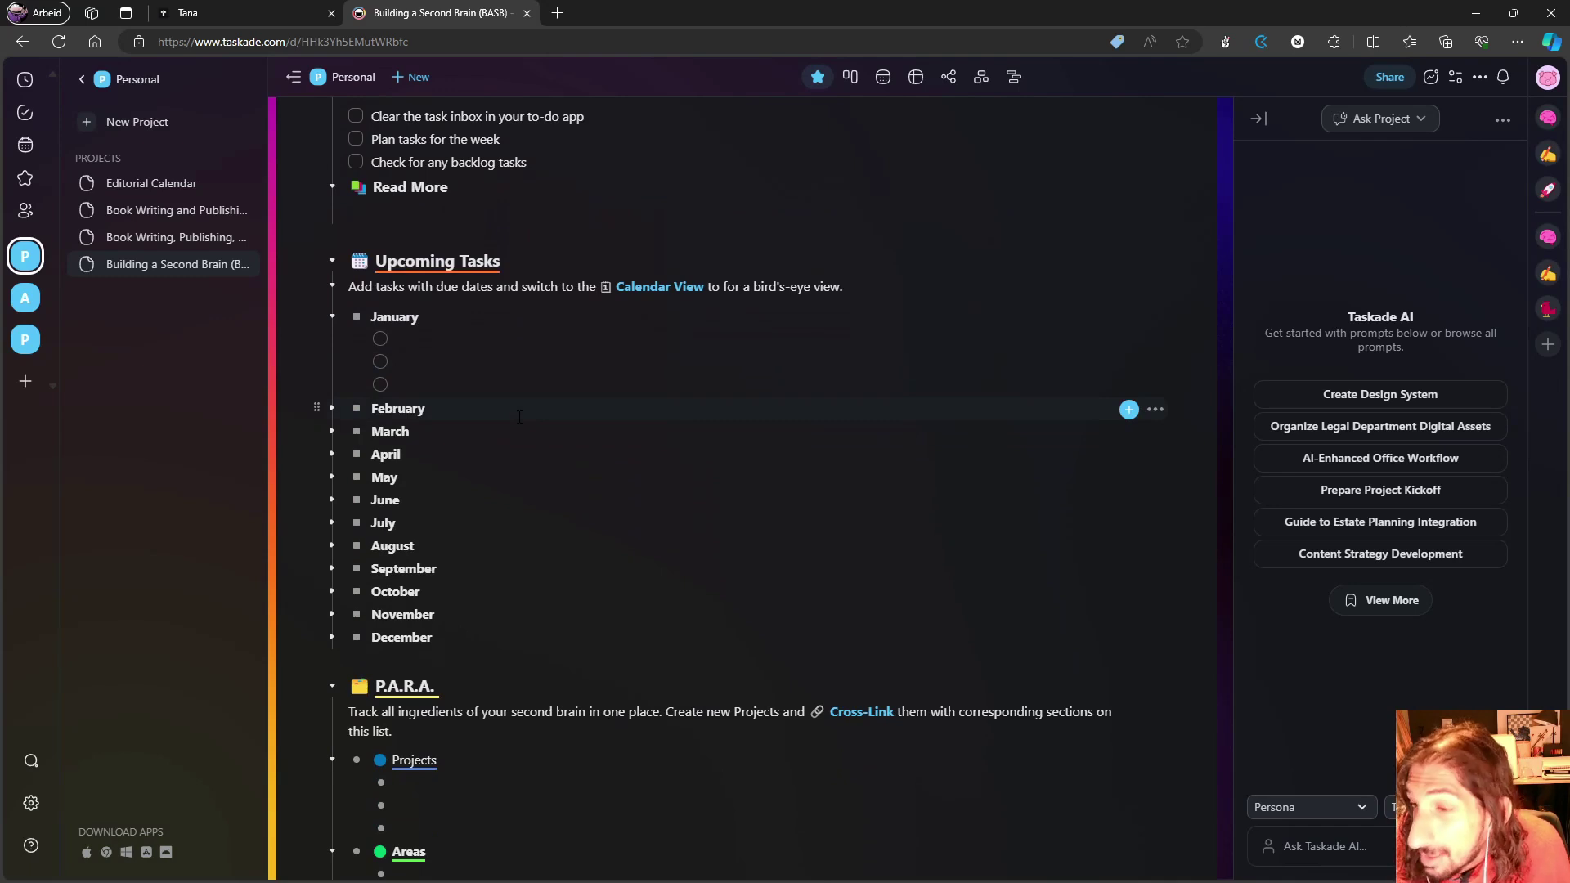
scroll(520, 416, "down", 3)
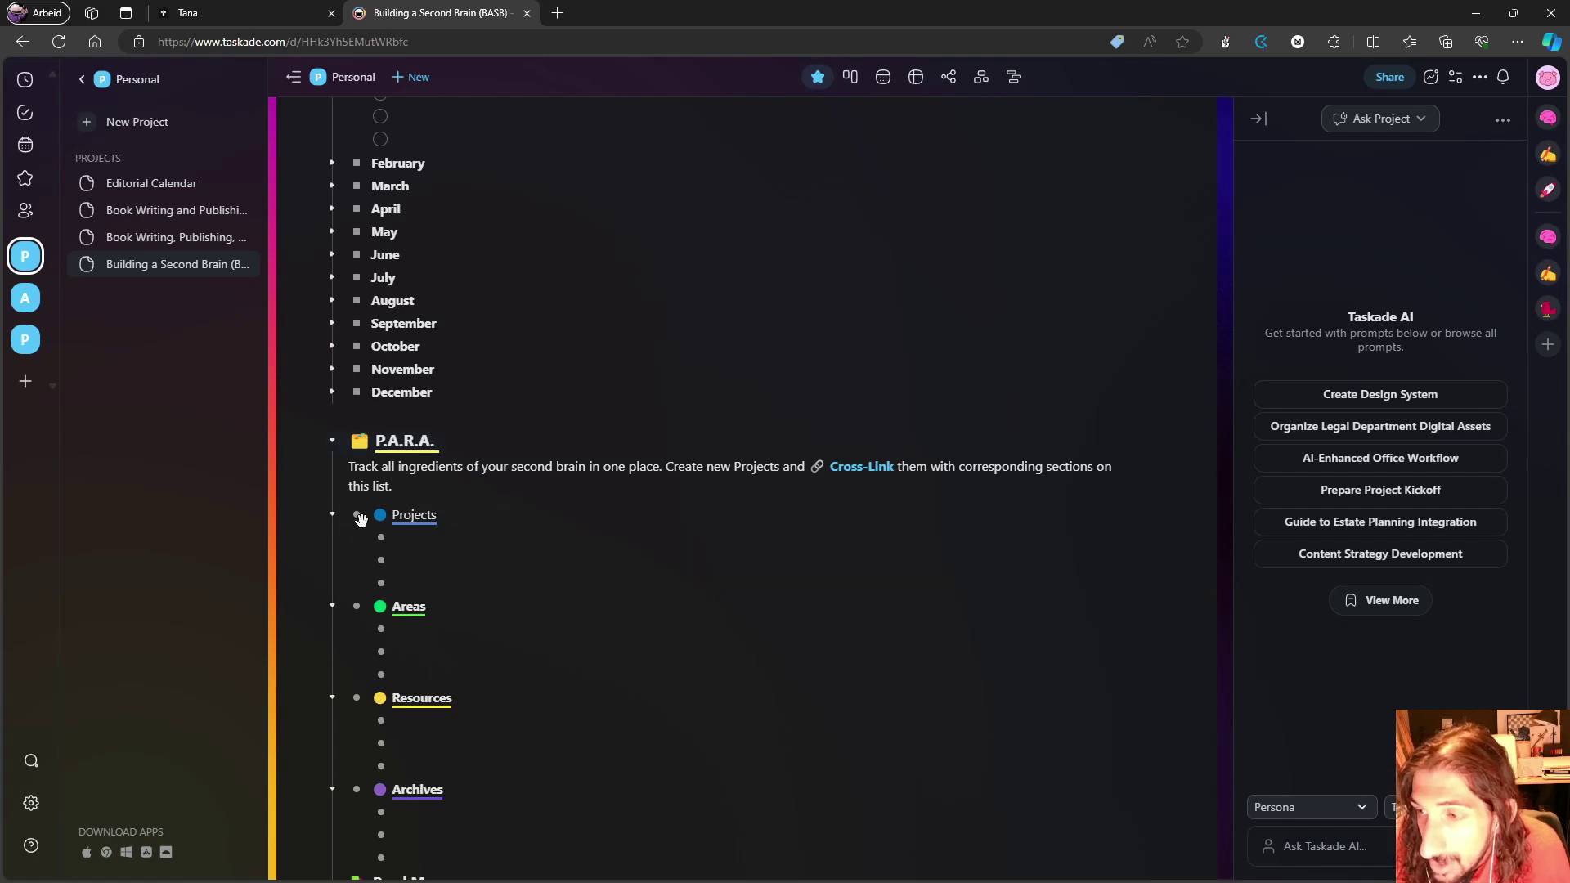
scroll(532, 405, "down", 2)
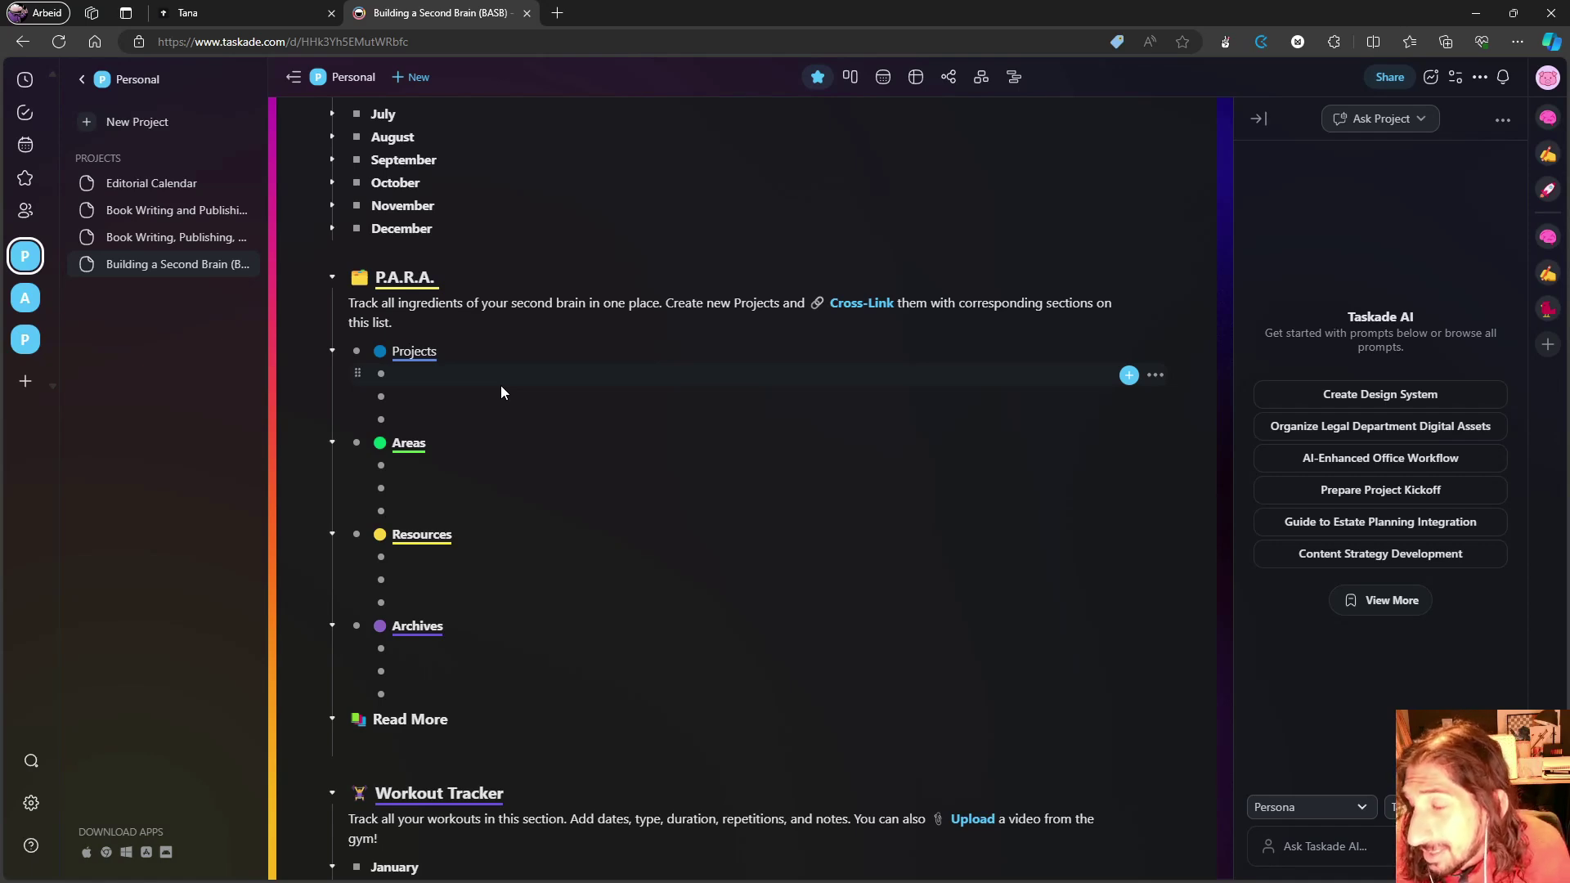
scroll(531, 384, "up", 2)
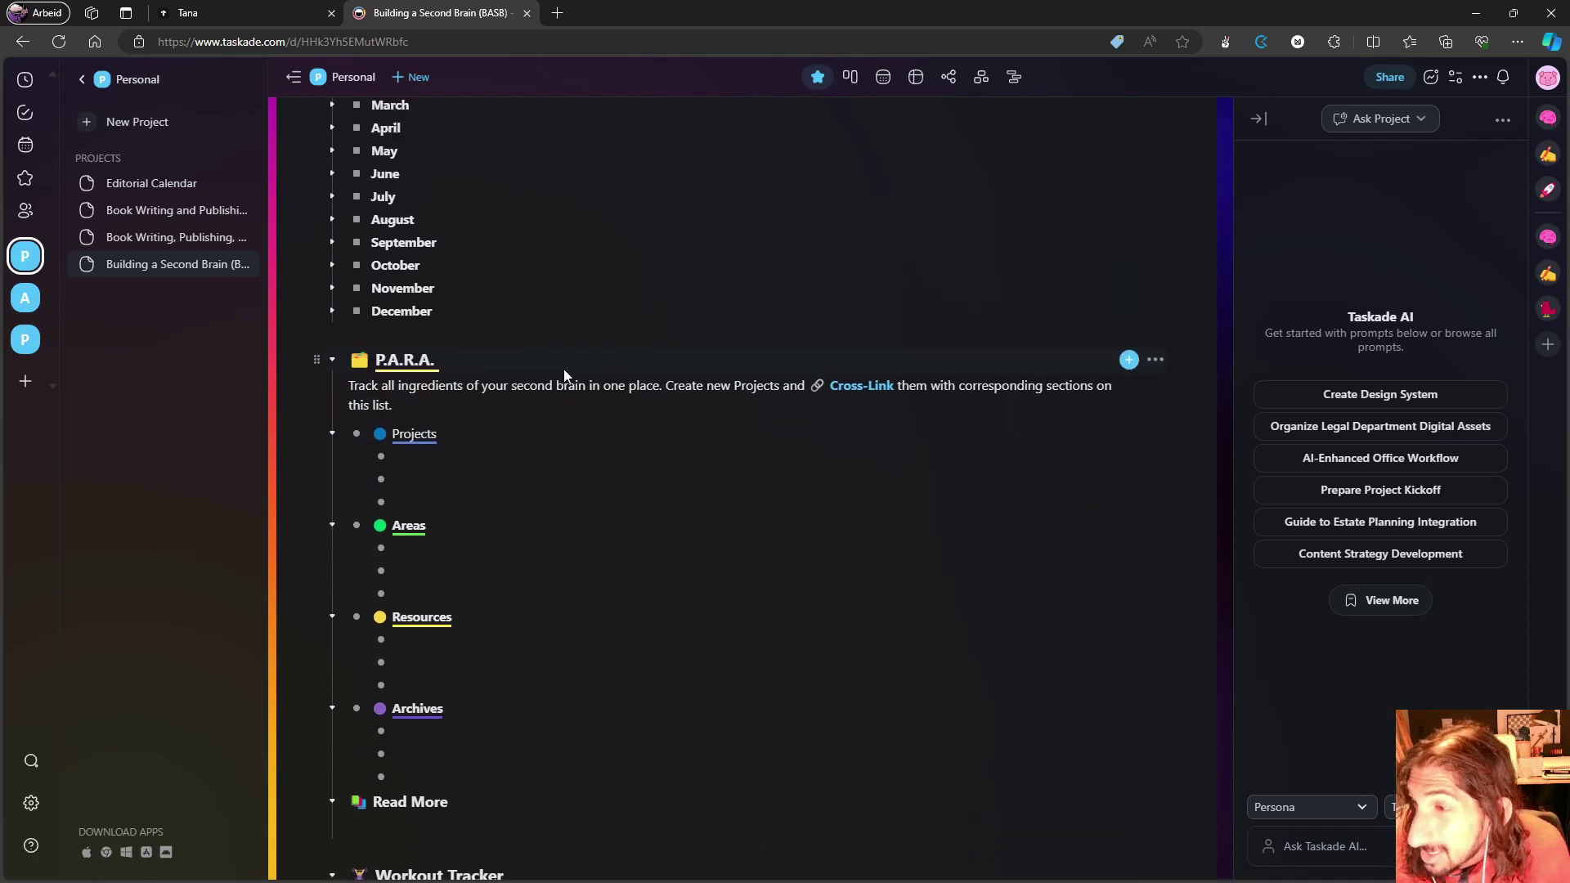
scroll(531, 388, "up", 5)
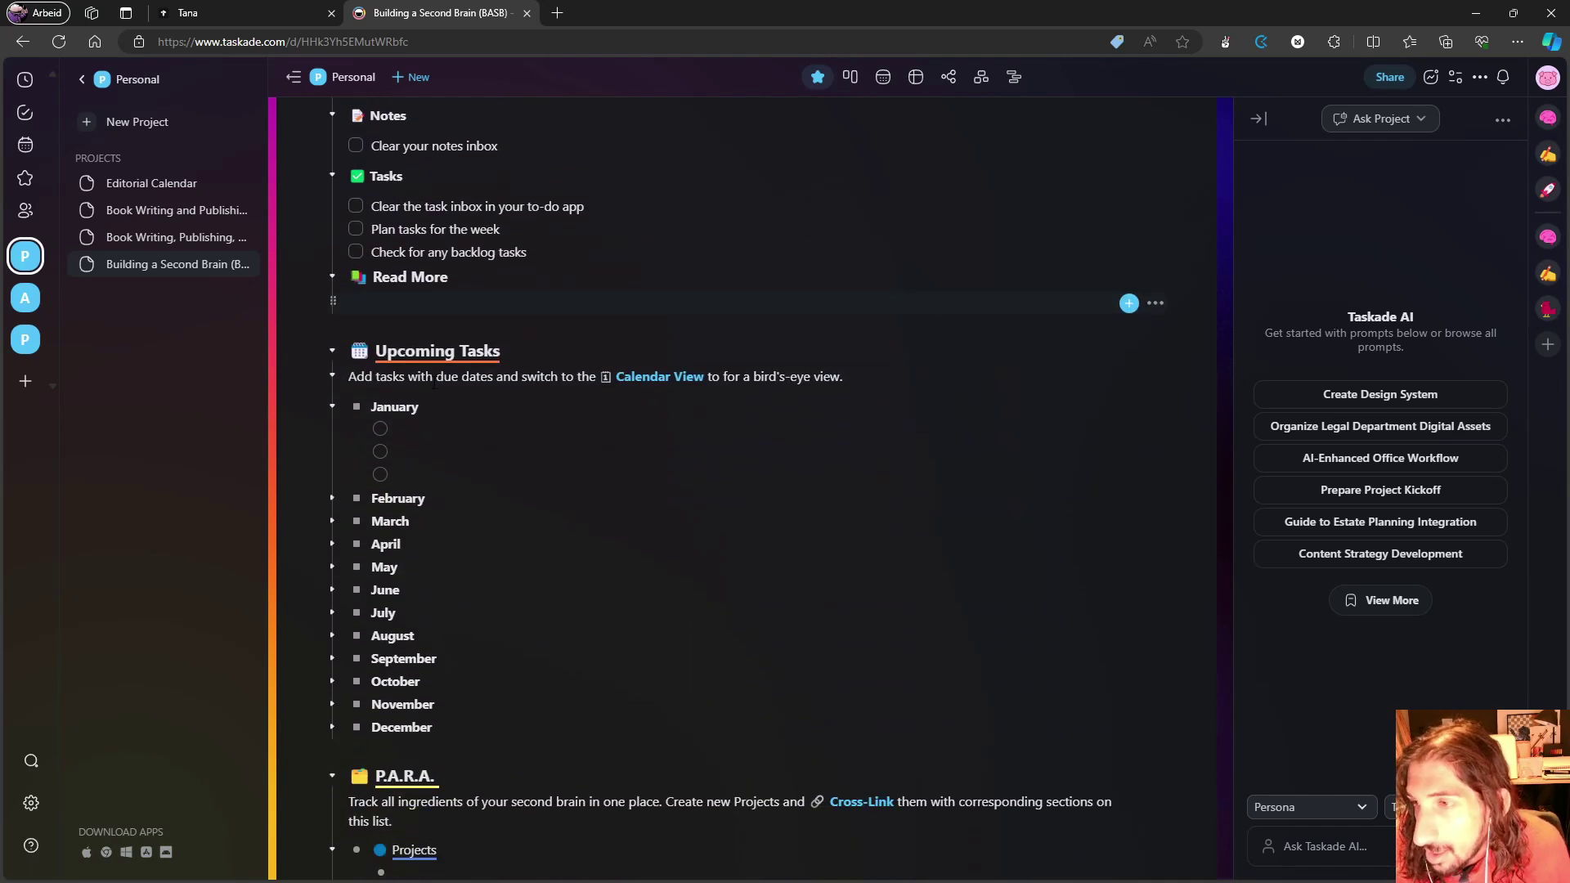
scroll(433, 382, "up", 5)
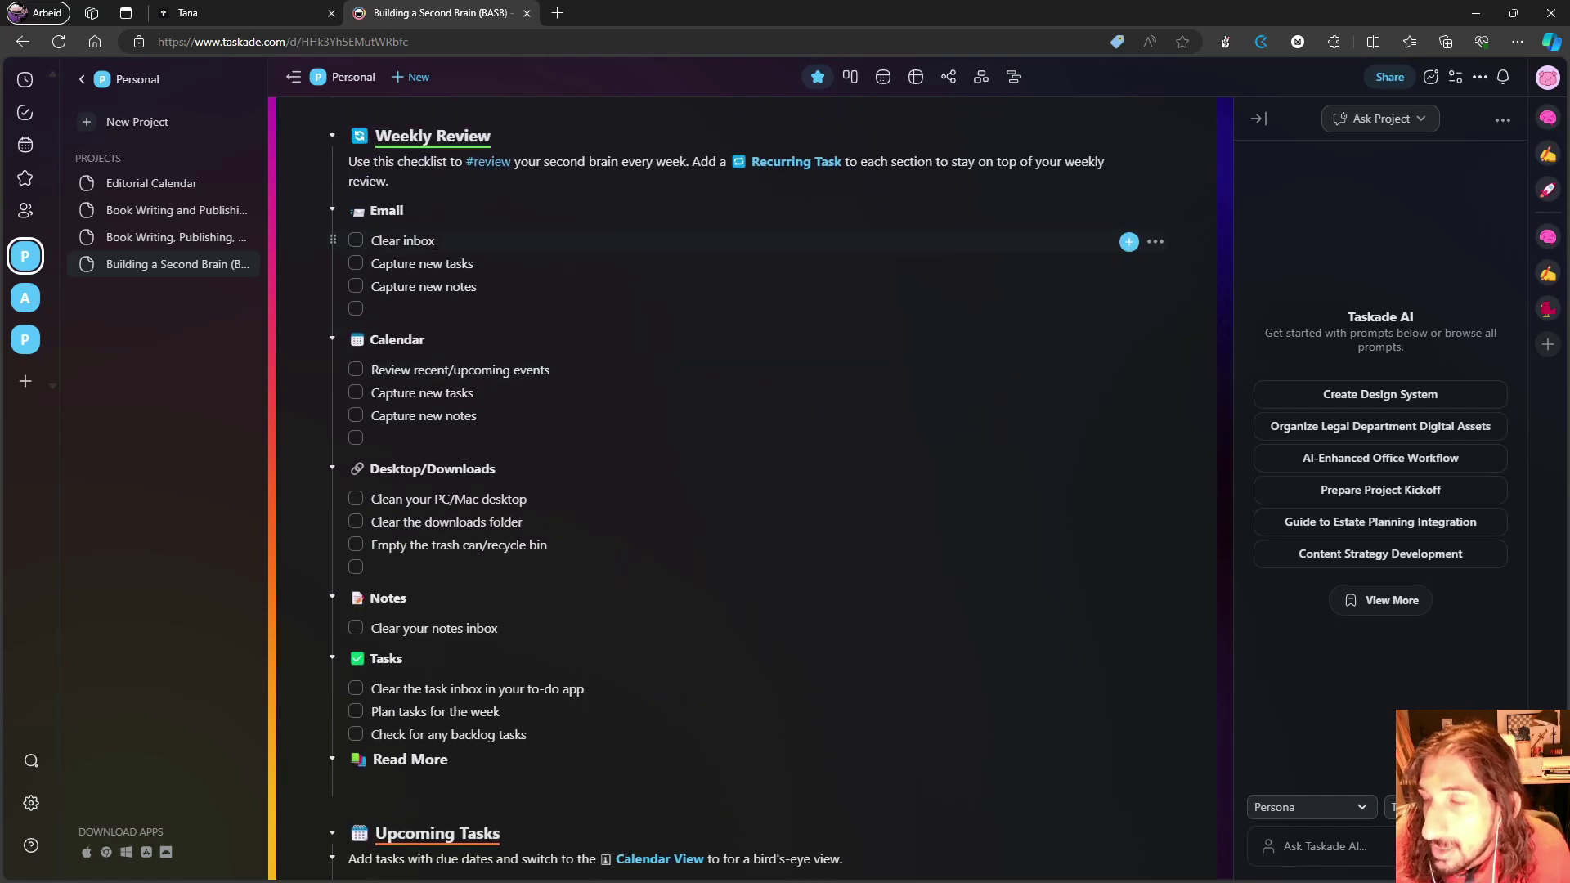
scroll(458, 262, "up", 5)
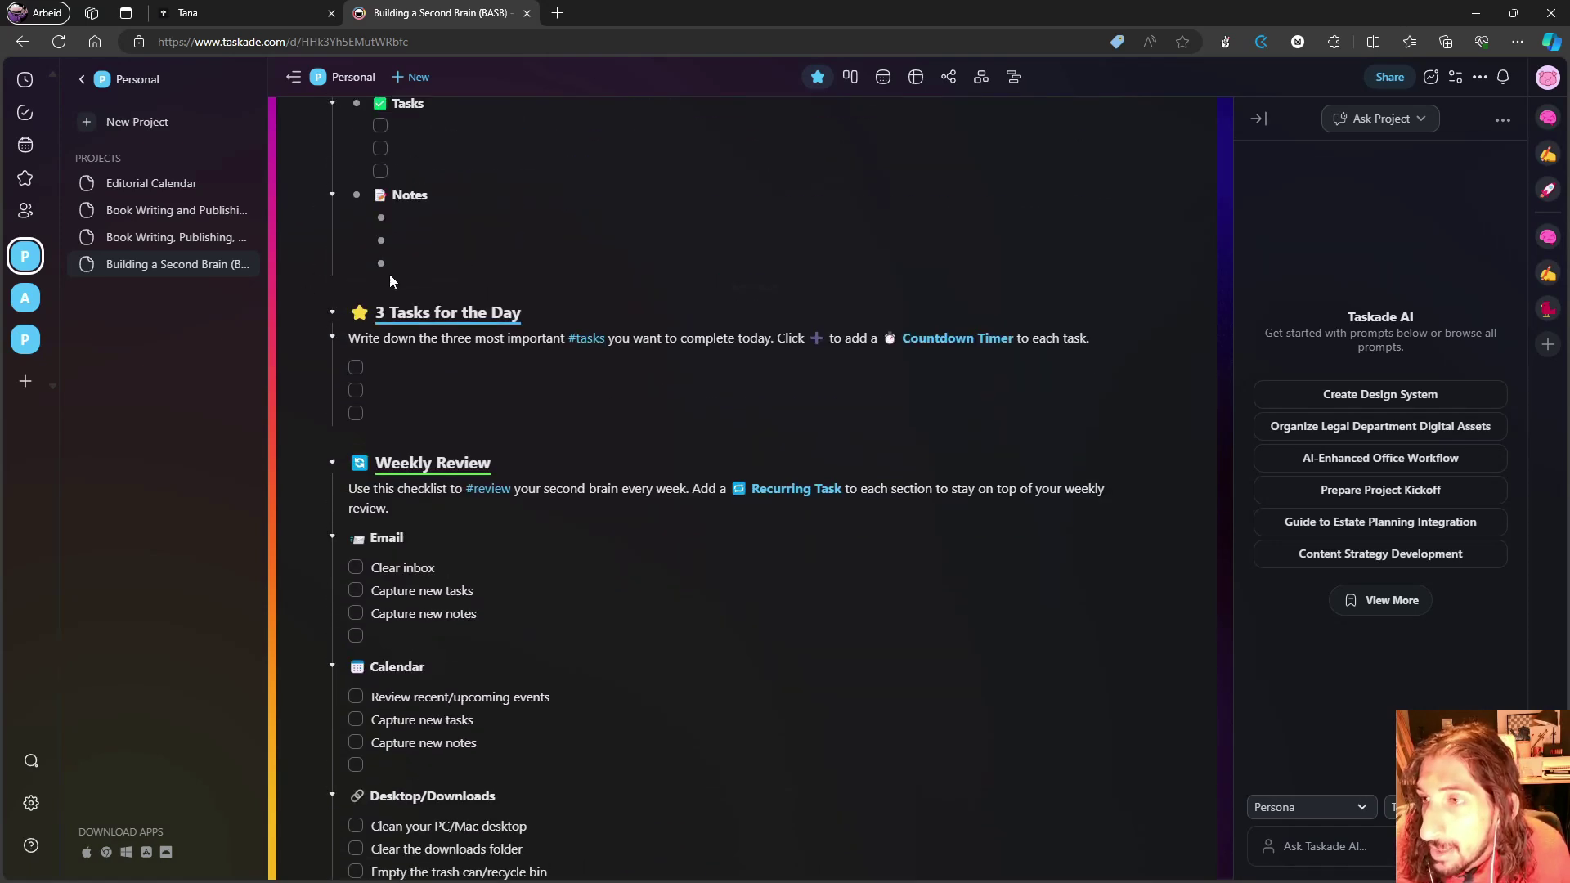
scroll(430, 284, "up", 1)
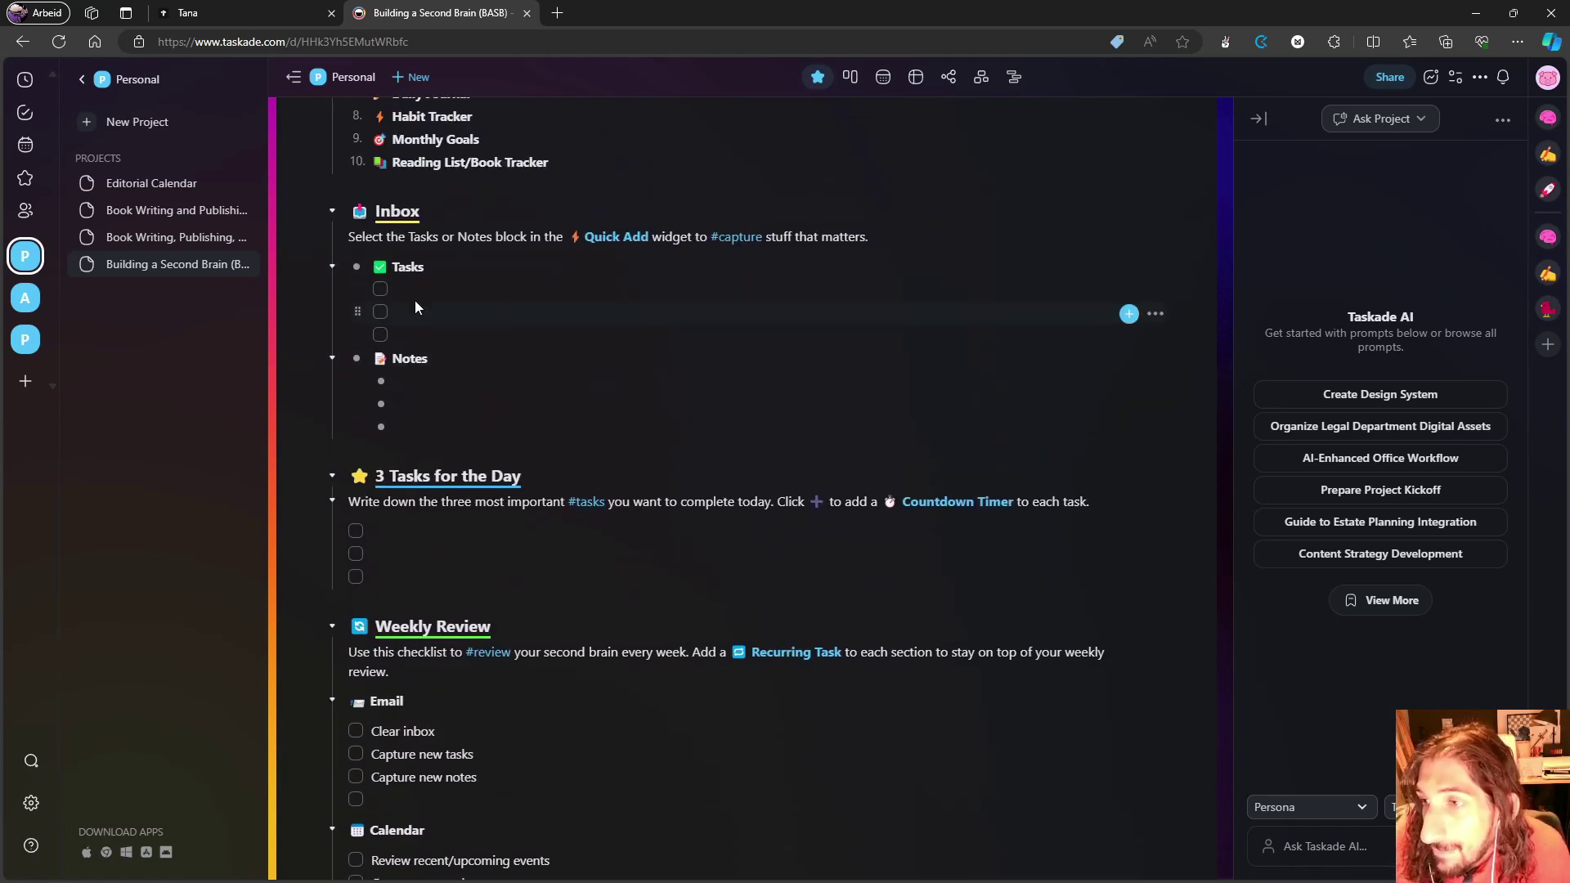
scroll(430, 275, "up", 1)
scroll(389, 224, "down", 2)
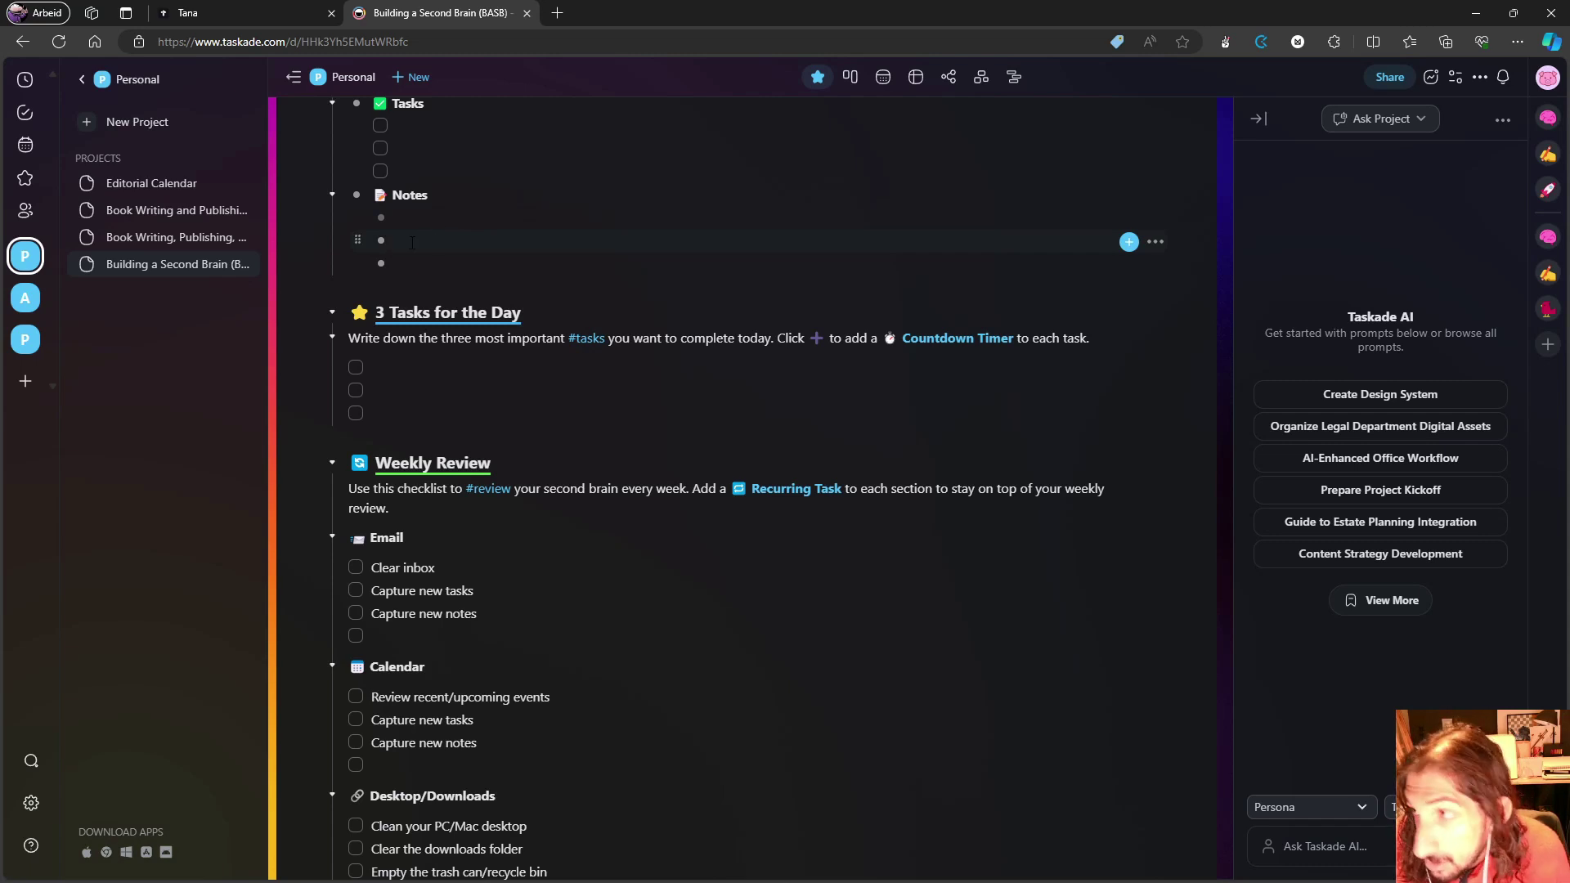
Step: Cycle BASB through board, calendar, table, mind map, Gantt and org chart views, ending on the outline list
left_click(852, 77)
left_click(883, 76)
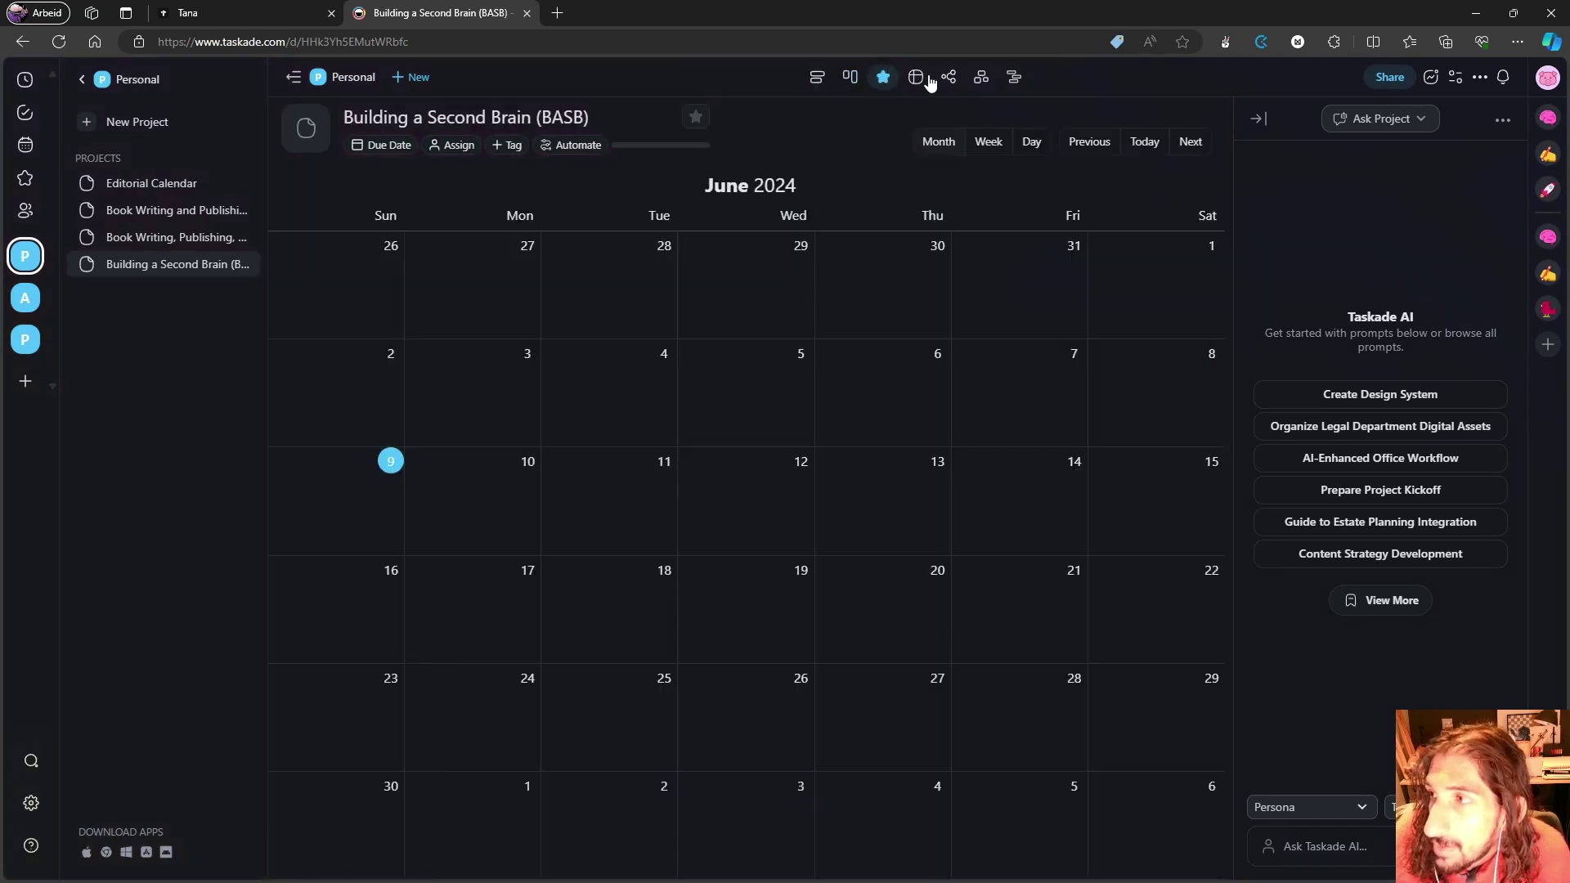
left_click(917, 77)
left_click(817, 77)
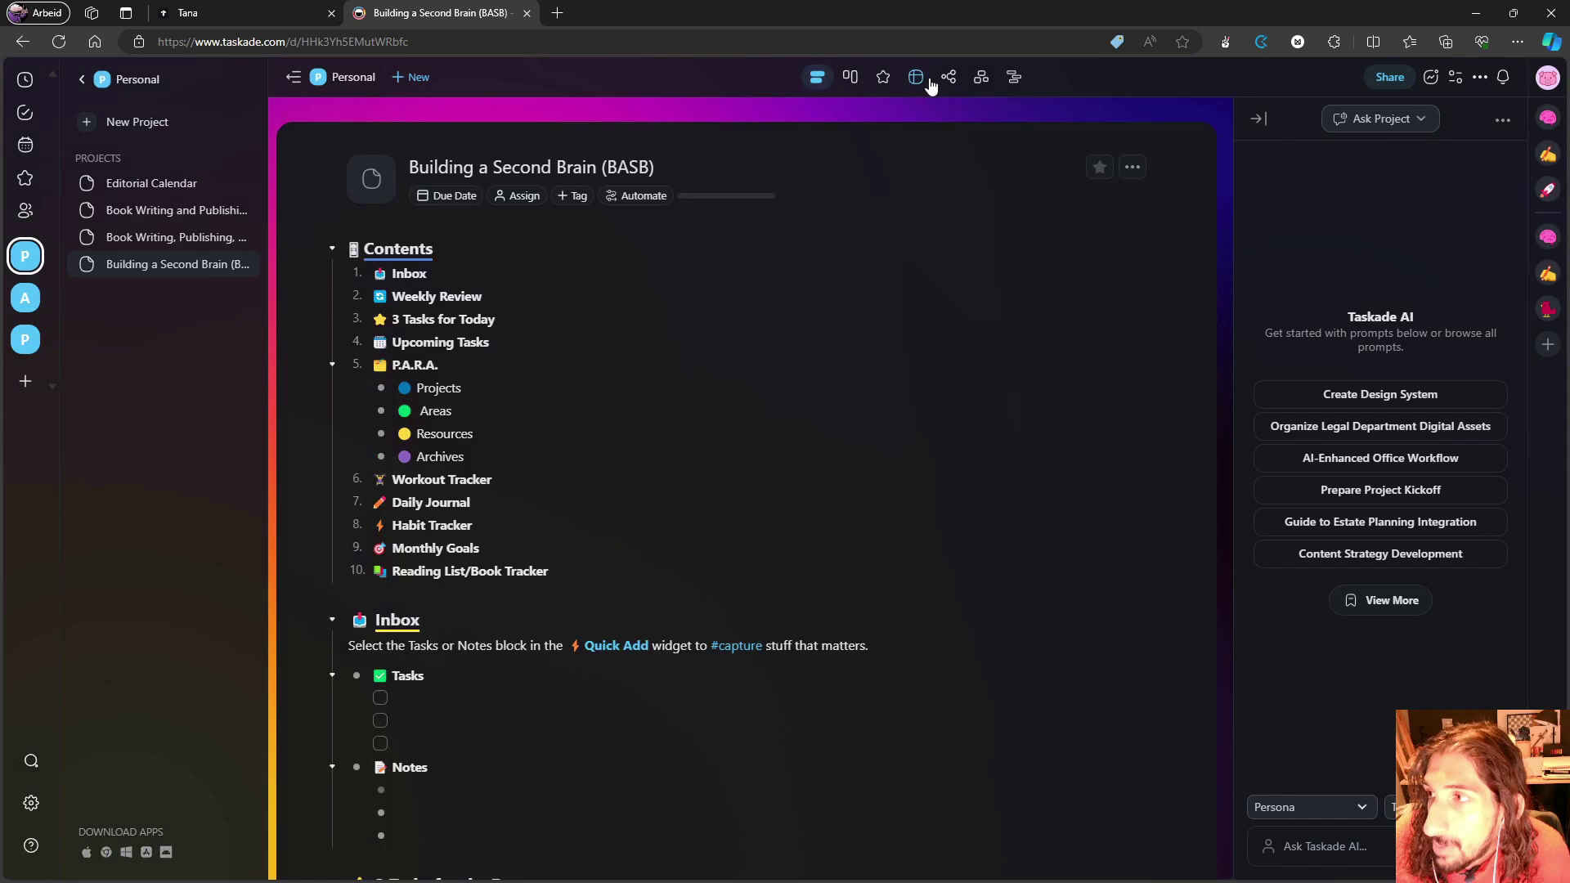
left_click(949, 80)
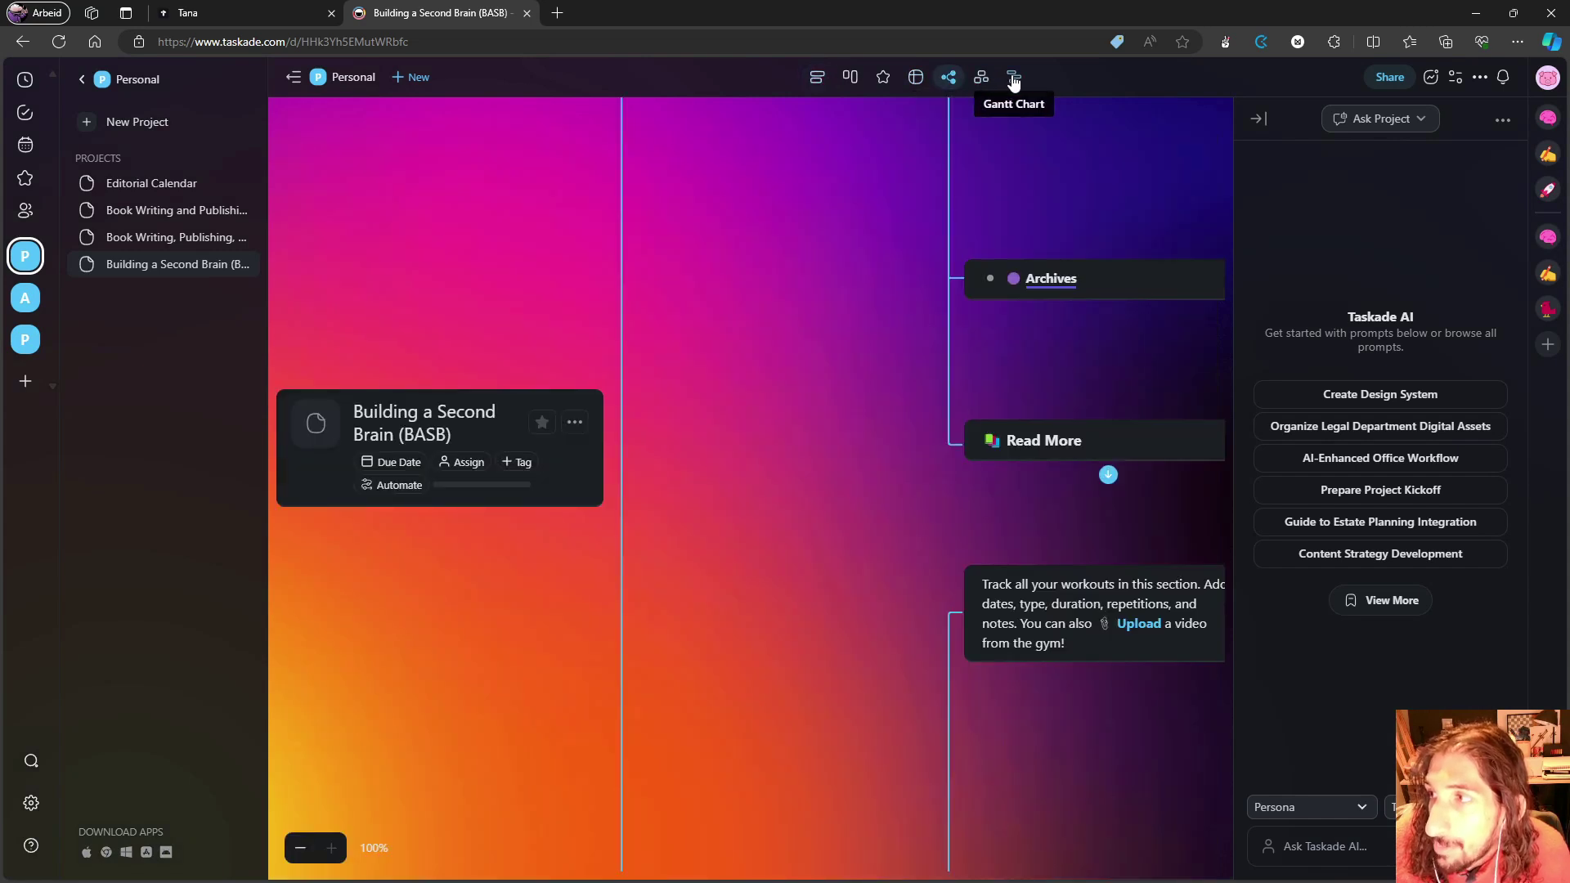
left_click(1014, 79)
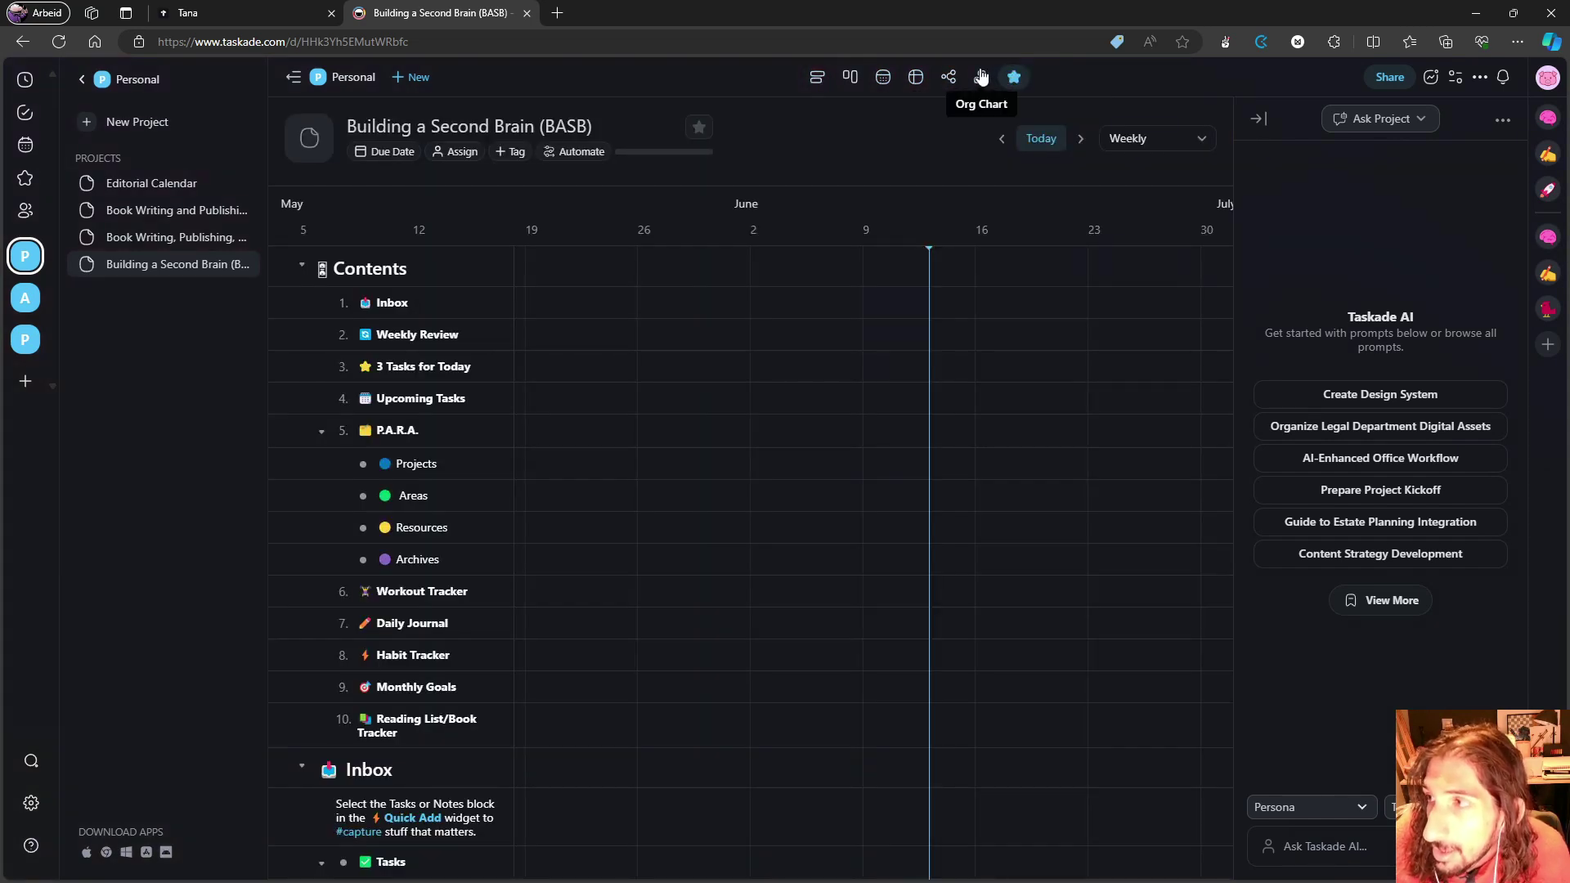
left_click(981, 77)
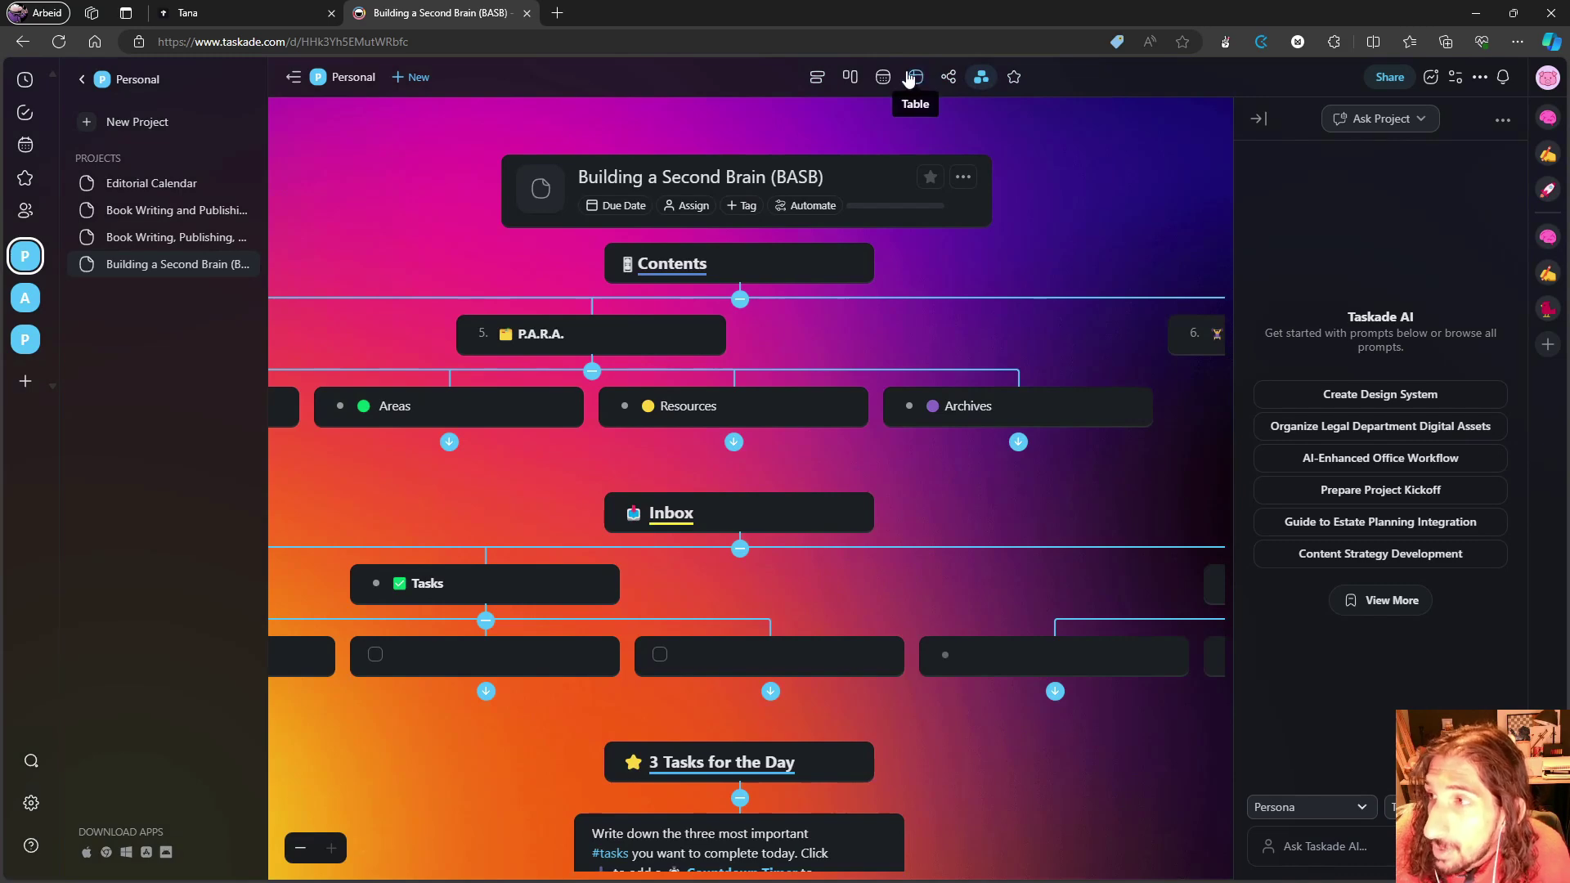
scroll(724, 216, "down", 2)
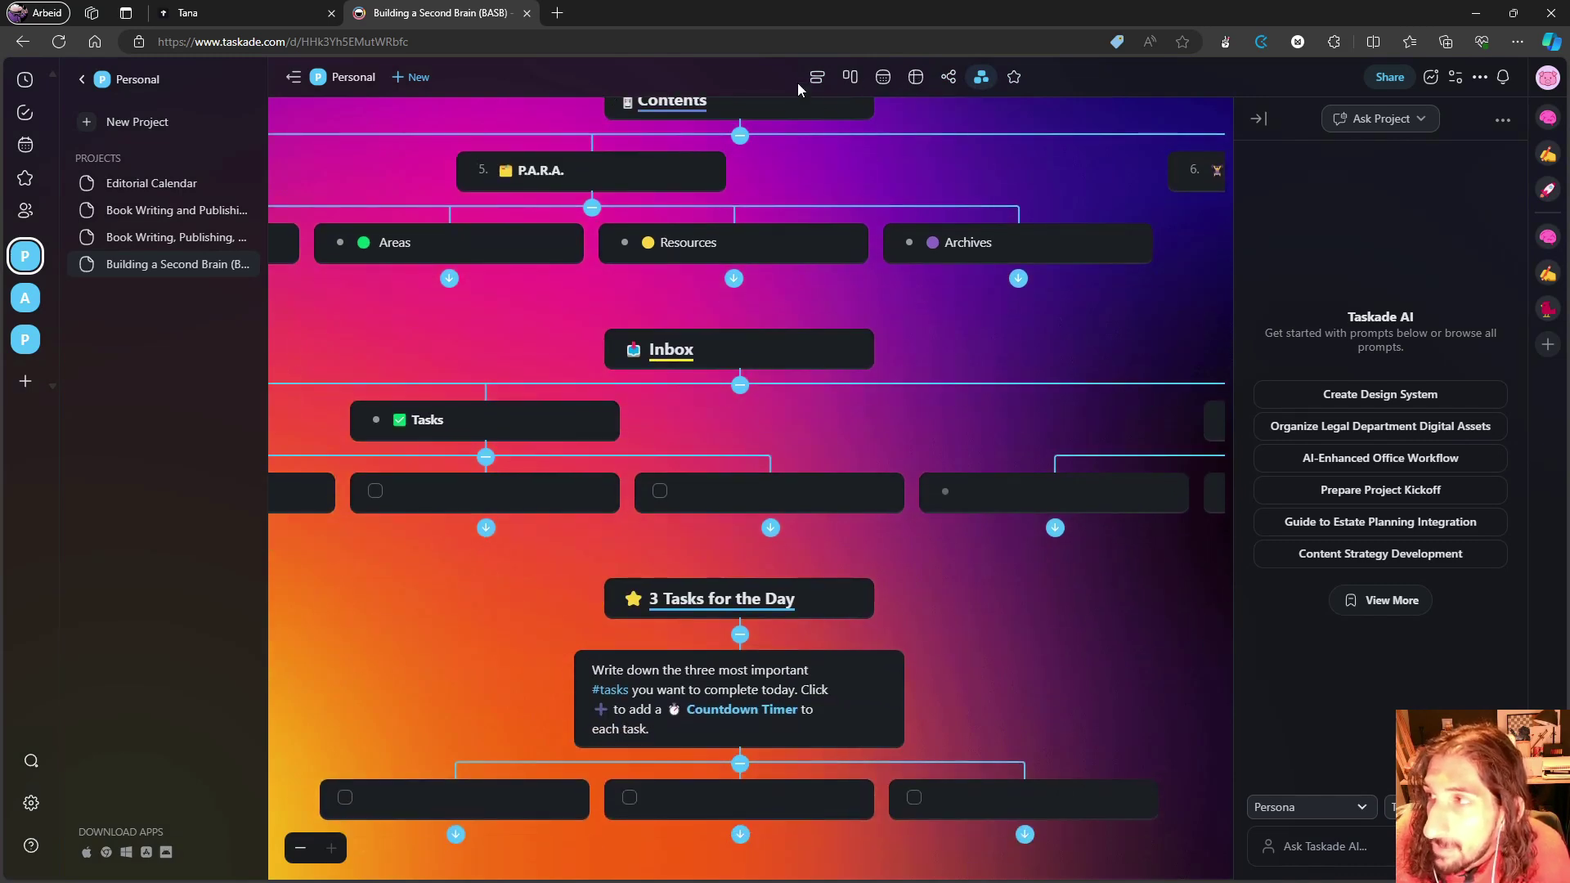
left_click(818, 78)
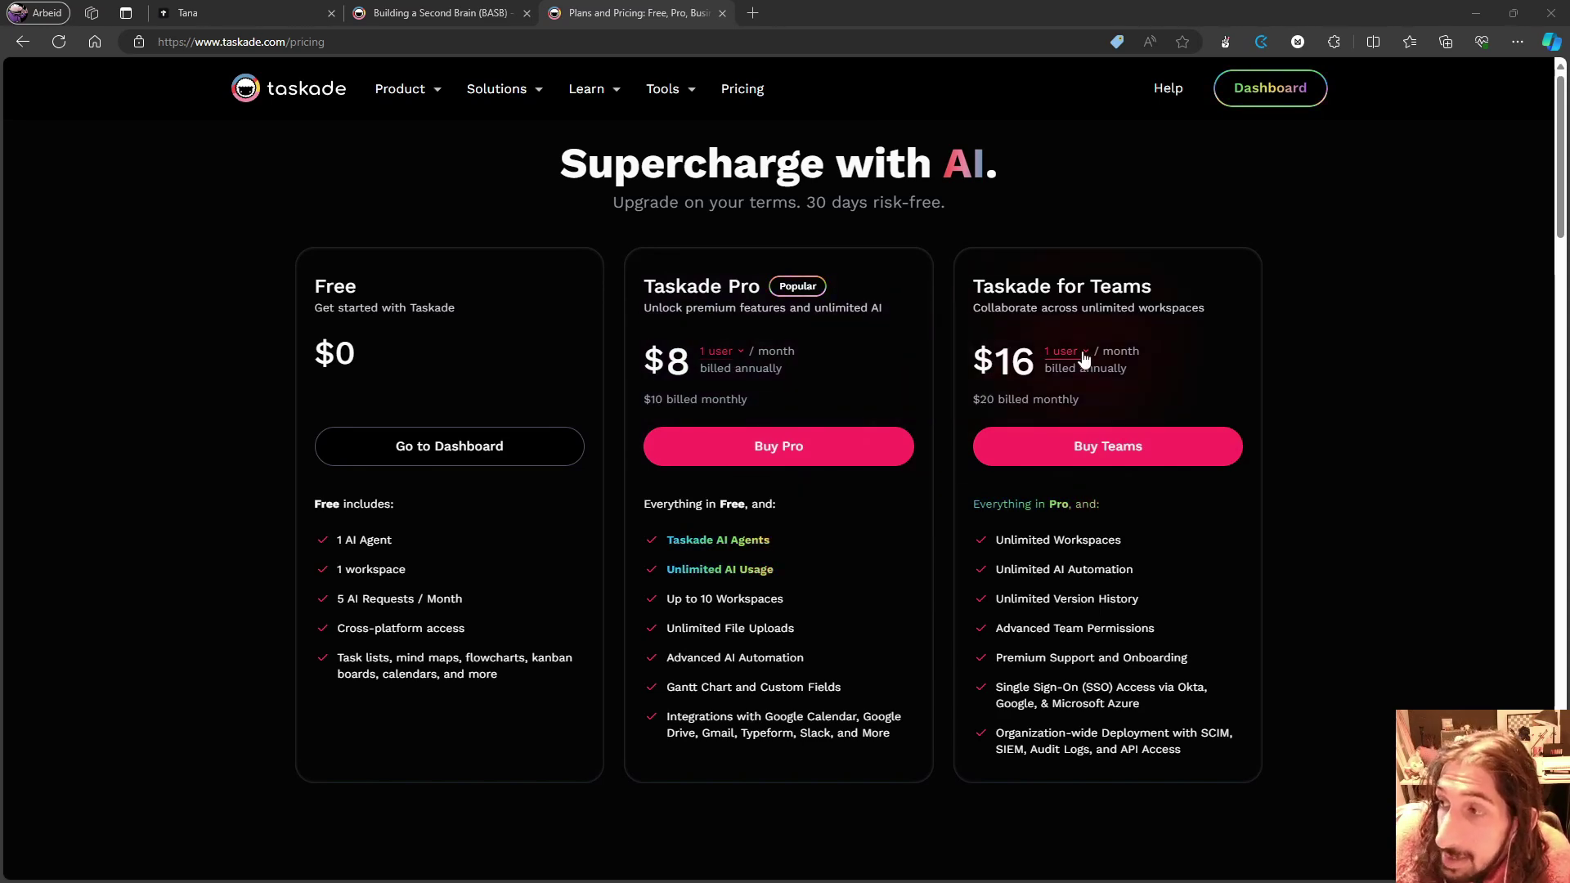
left_click(721, 358)
left_click(738, 431)
left_click(746, 367)
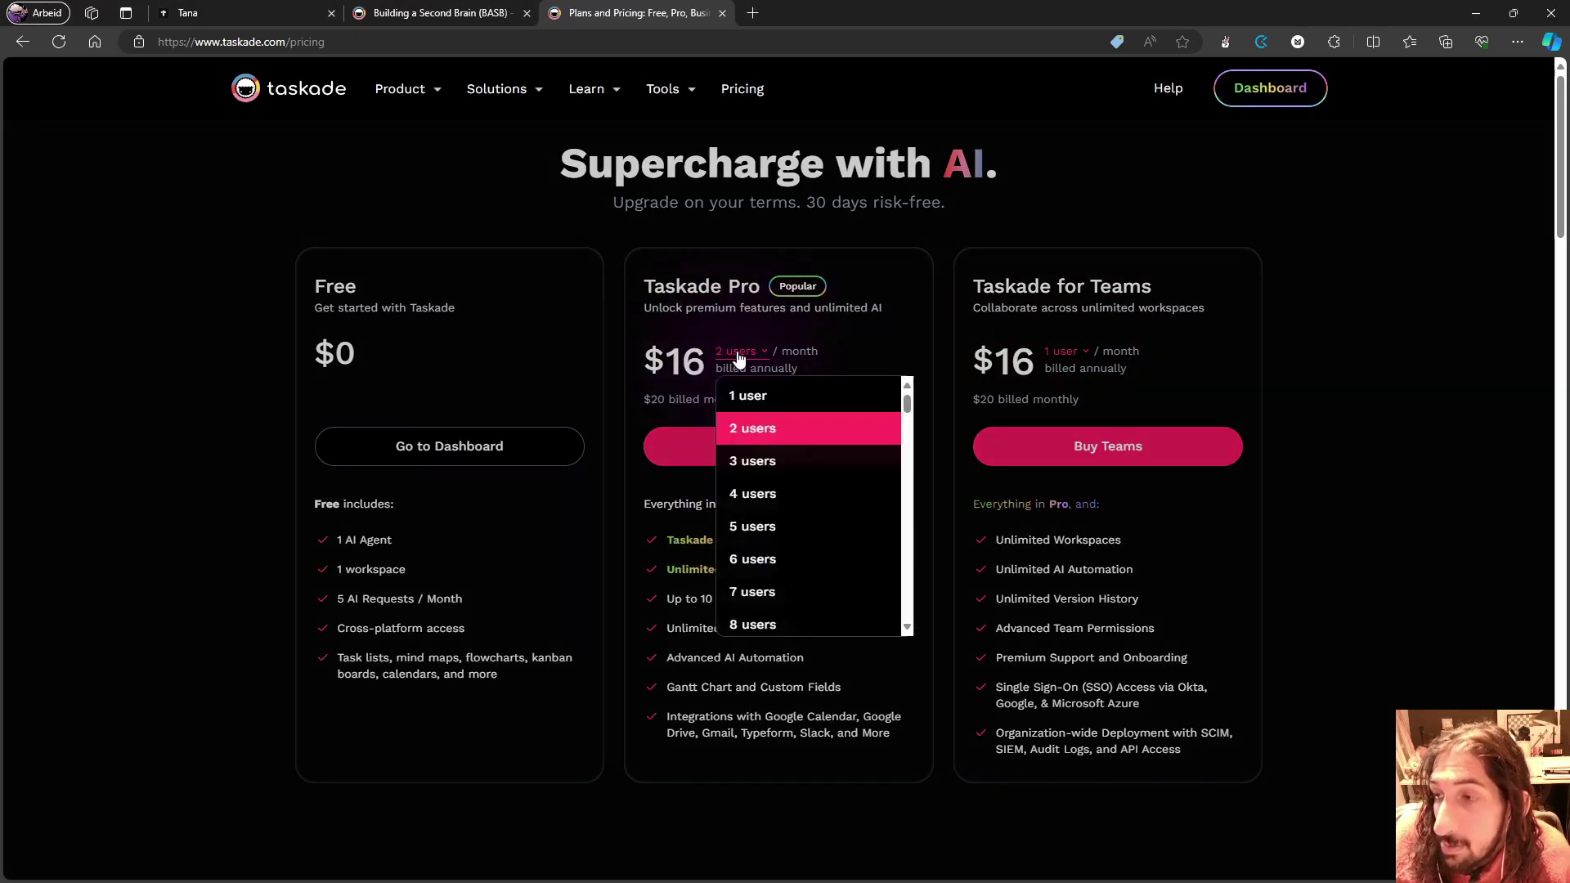
left_click(748, 394)
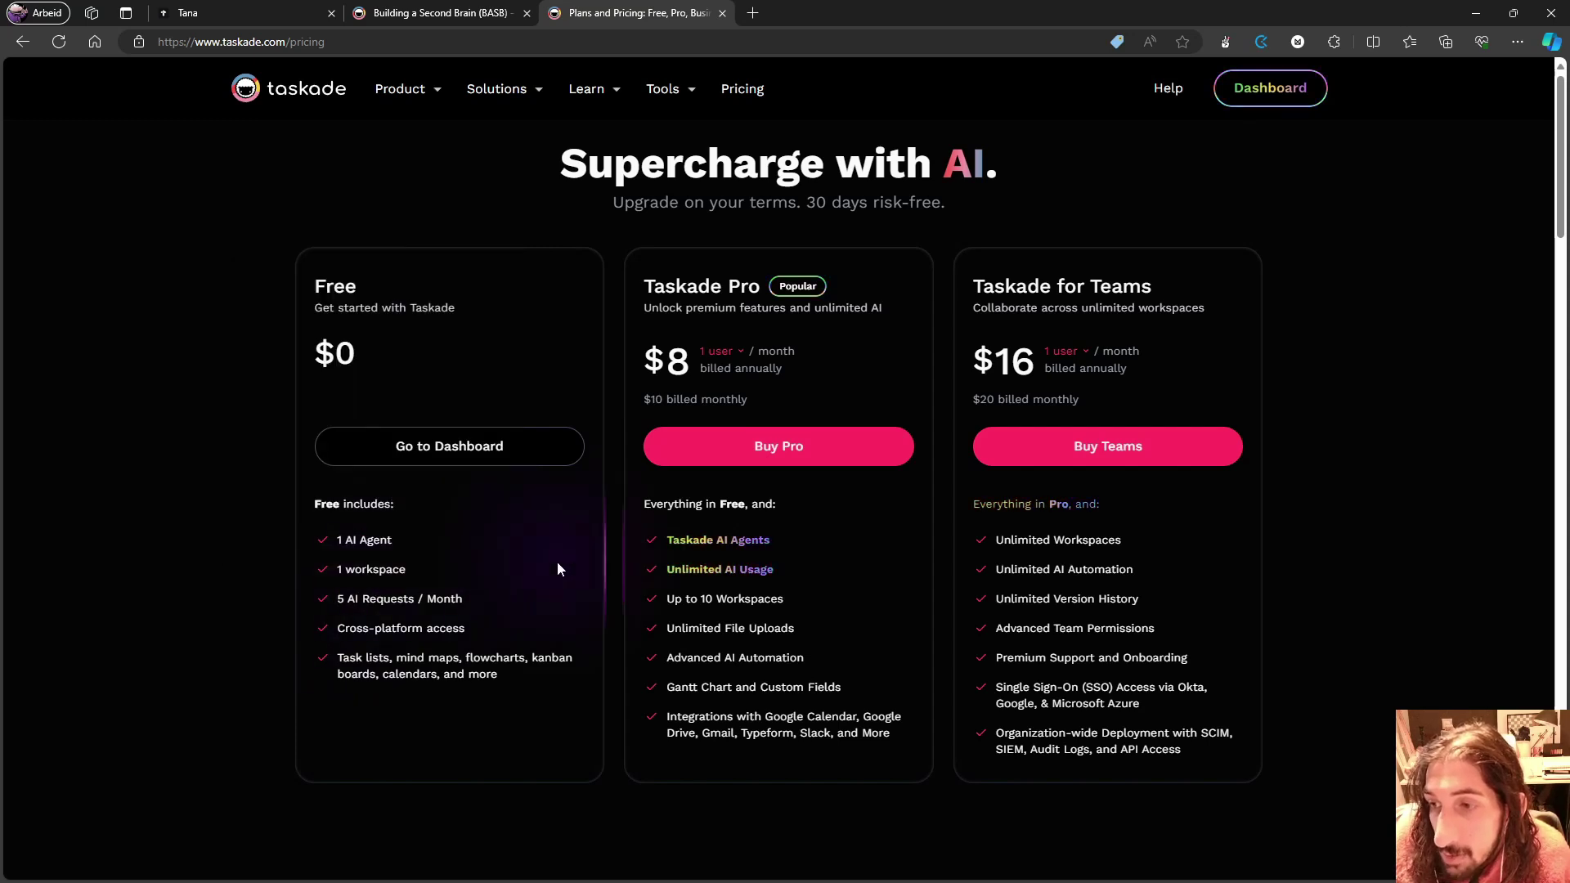
mouse_move(400, 609)
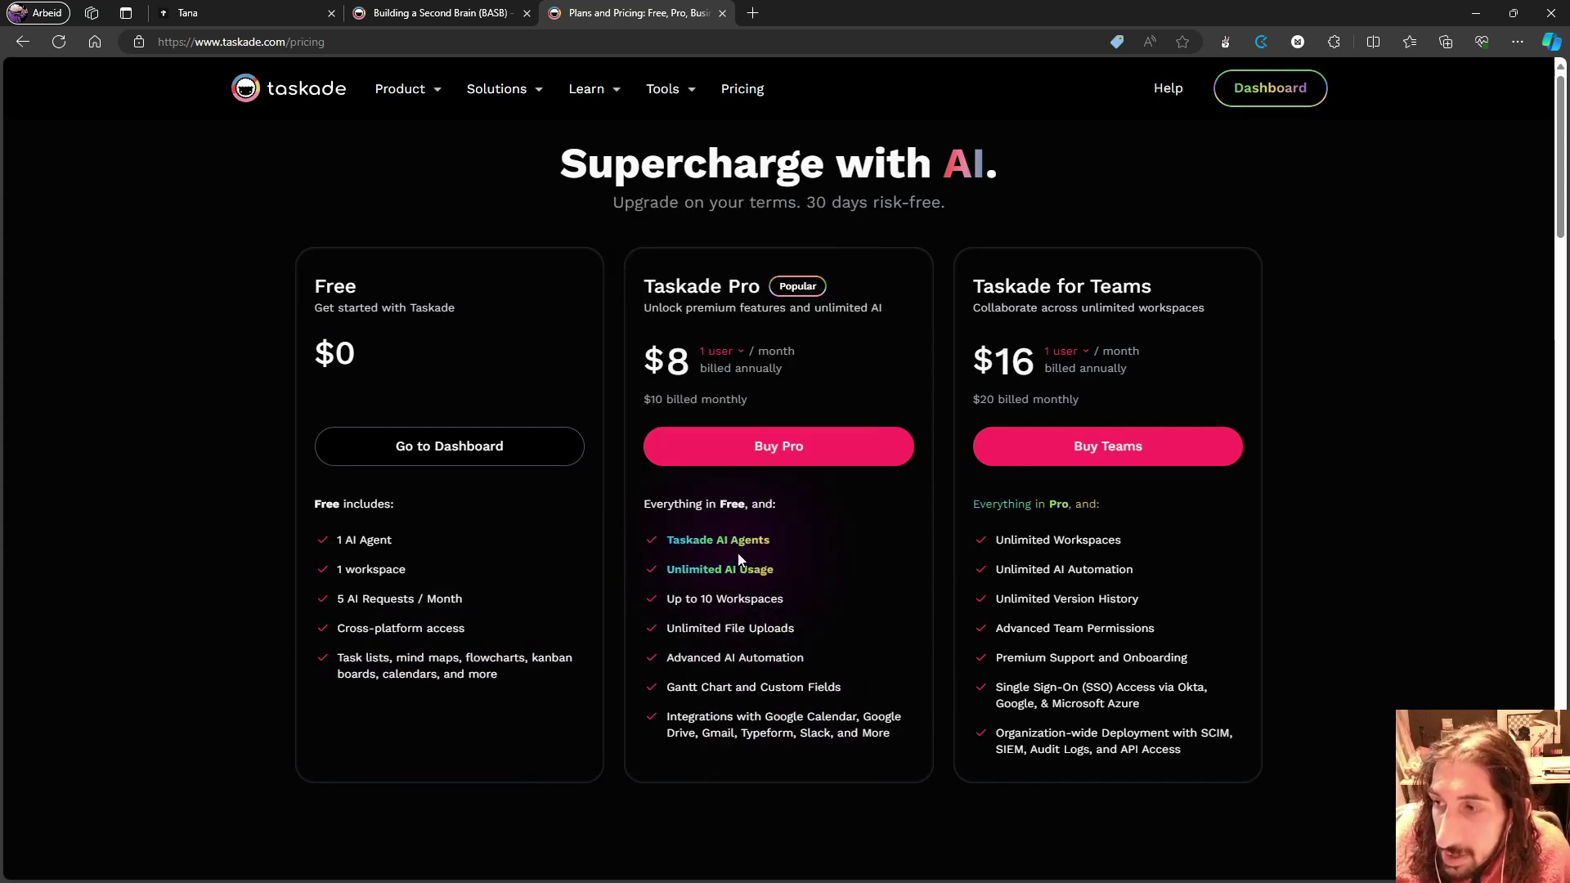
mouse_move(732, 569)
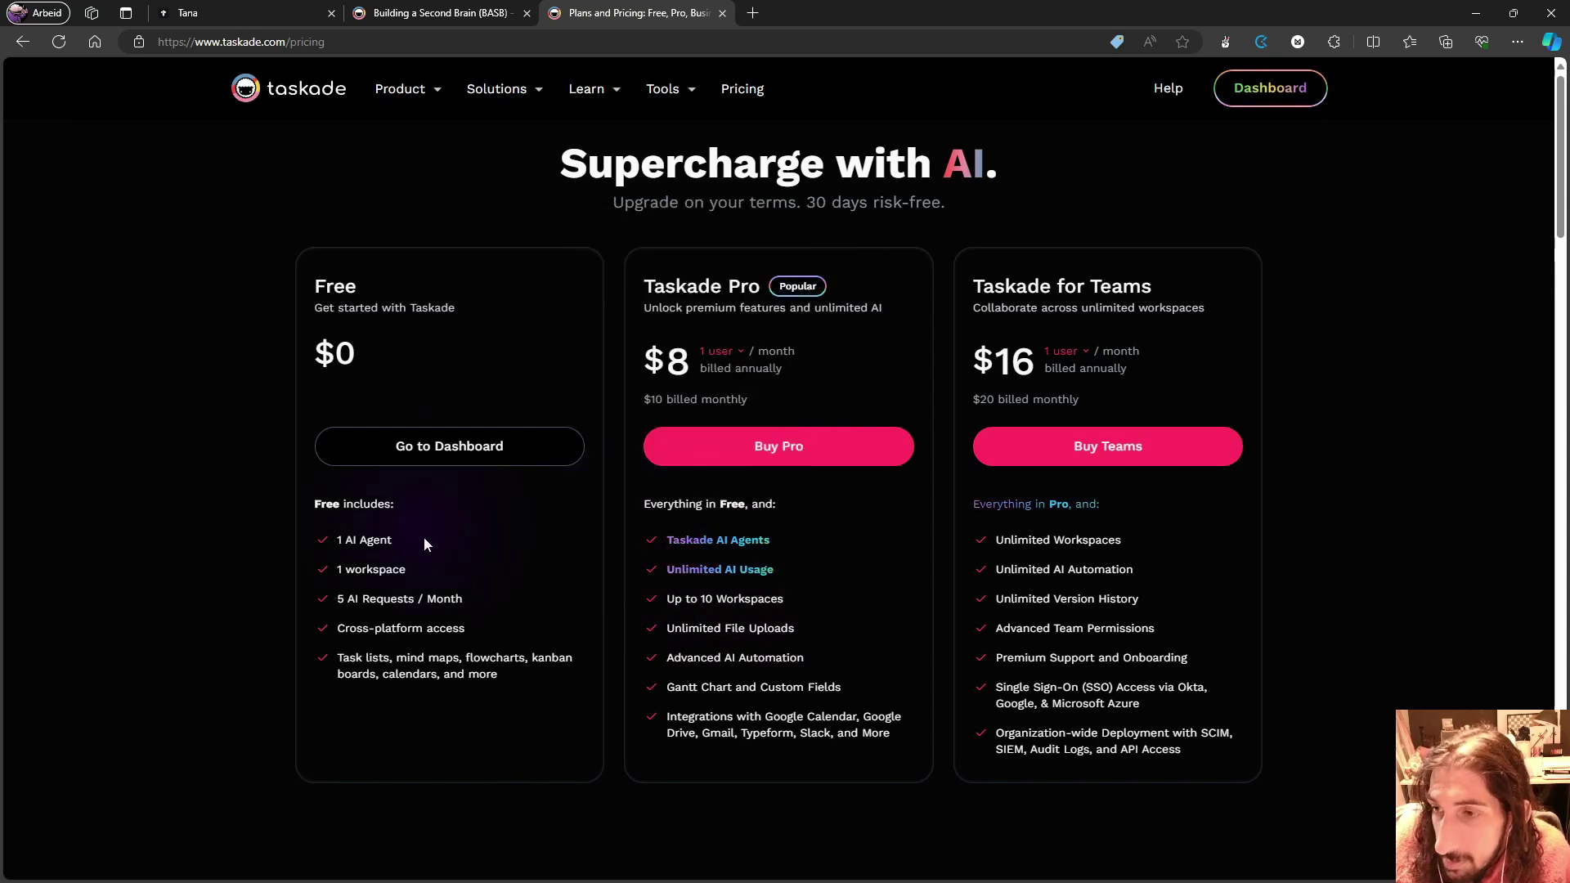
mouse_move(692, 605)
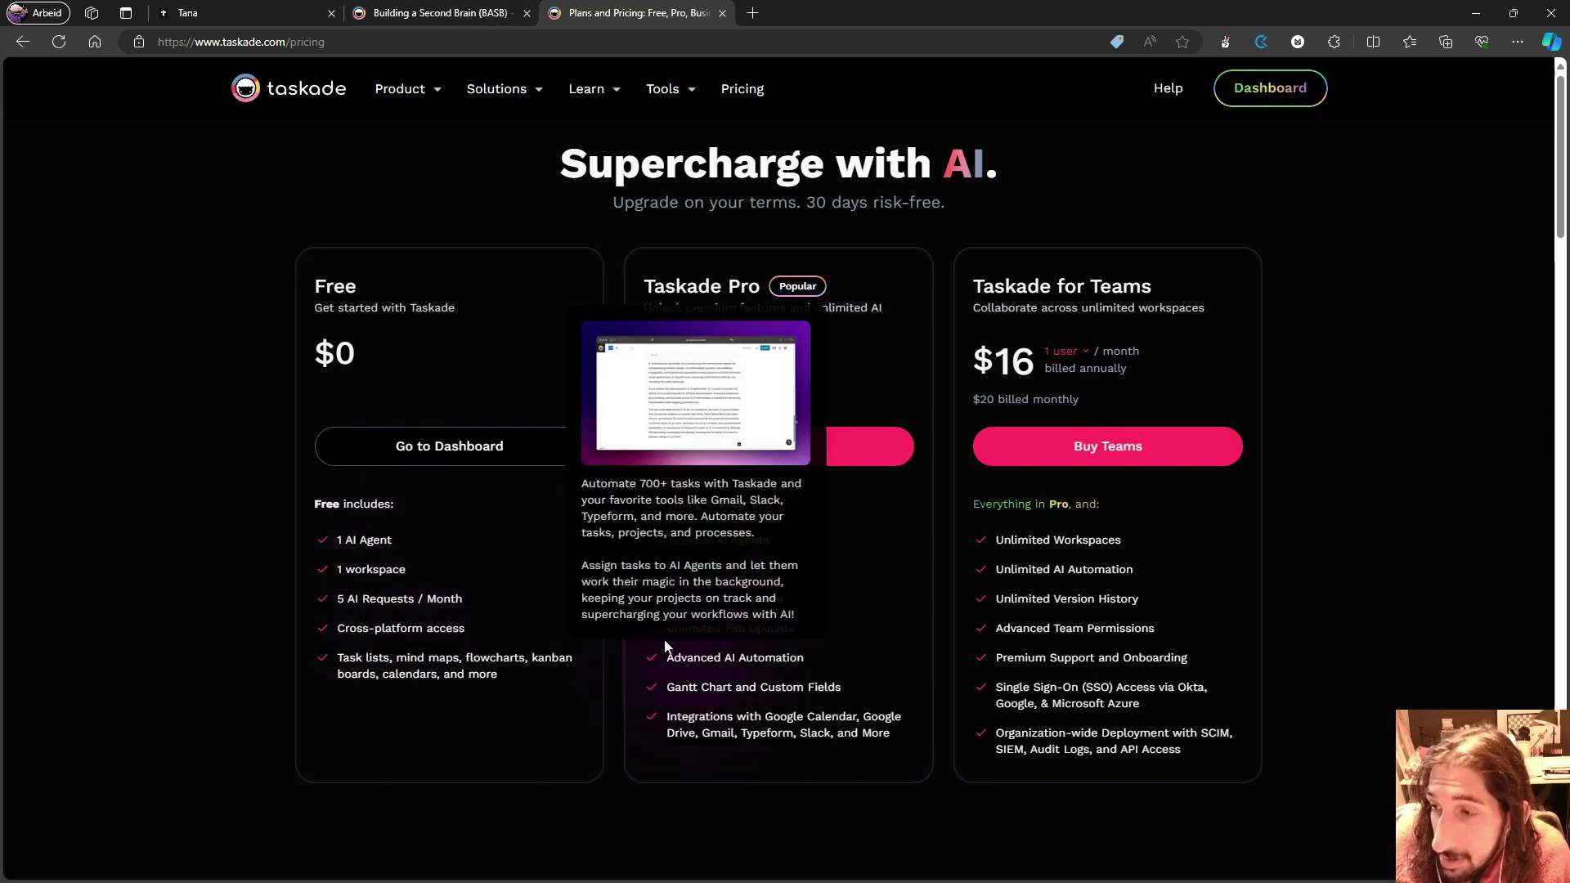
mouse_move(721, 638)
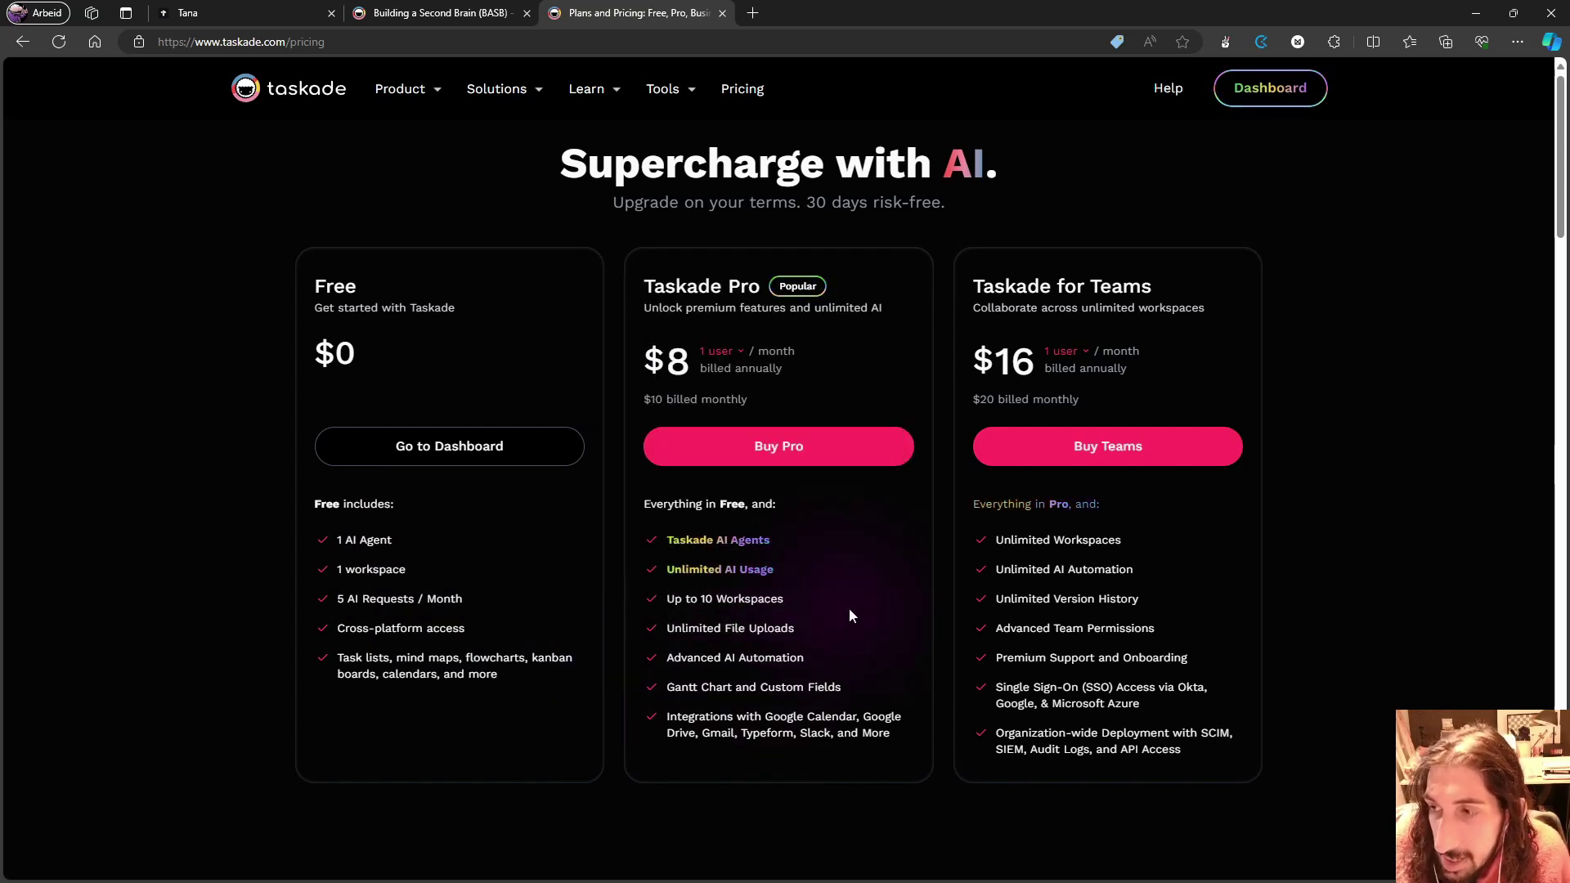
left_click(446, 14)
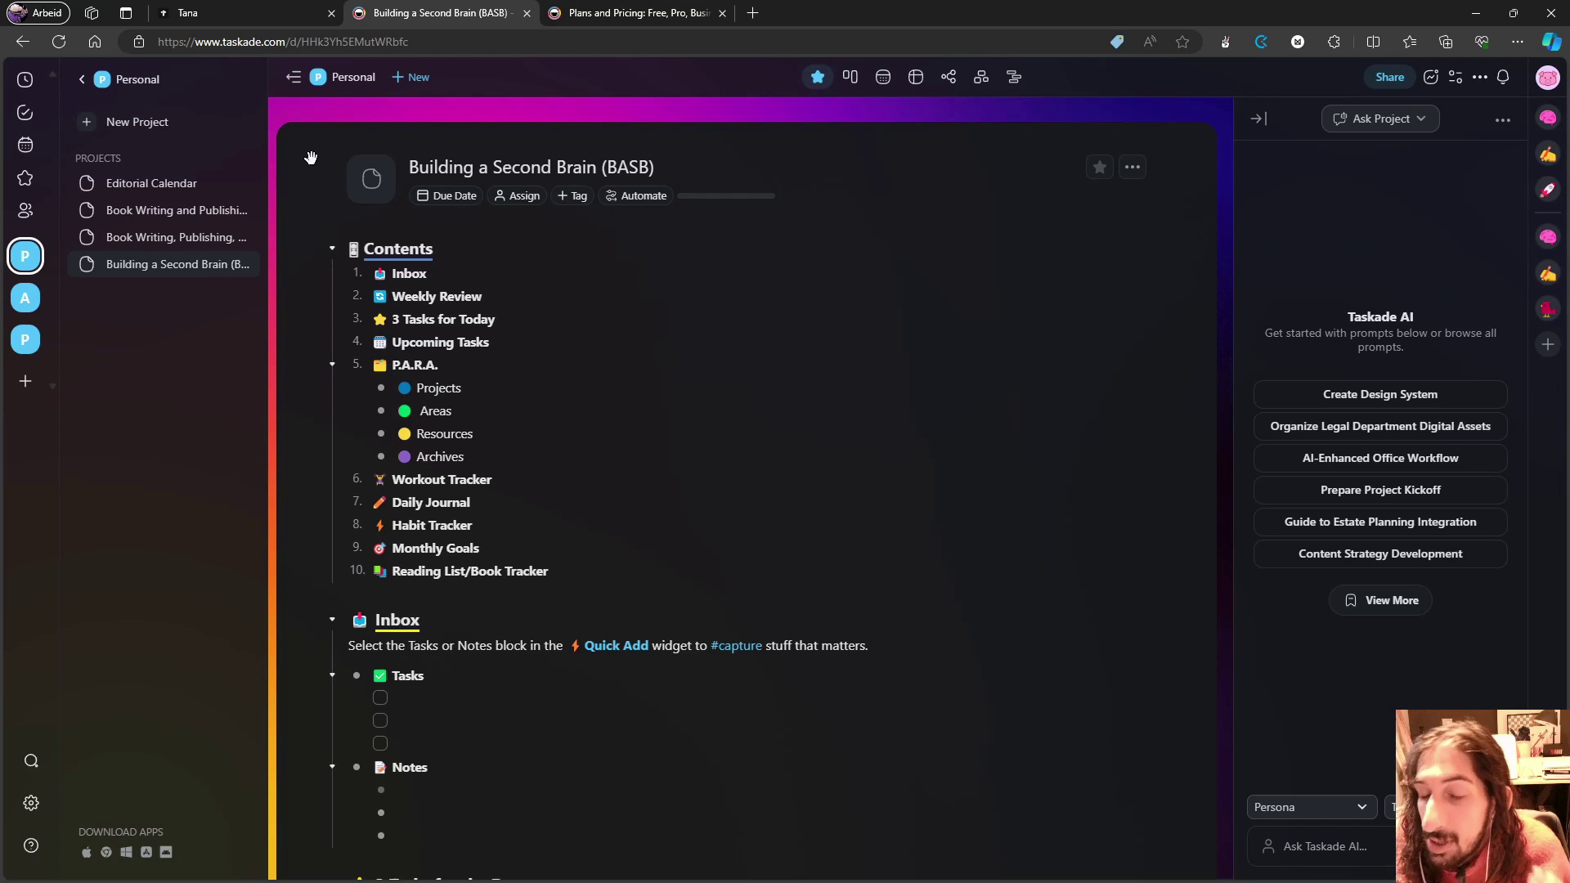
key("ctrl+Tab")
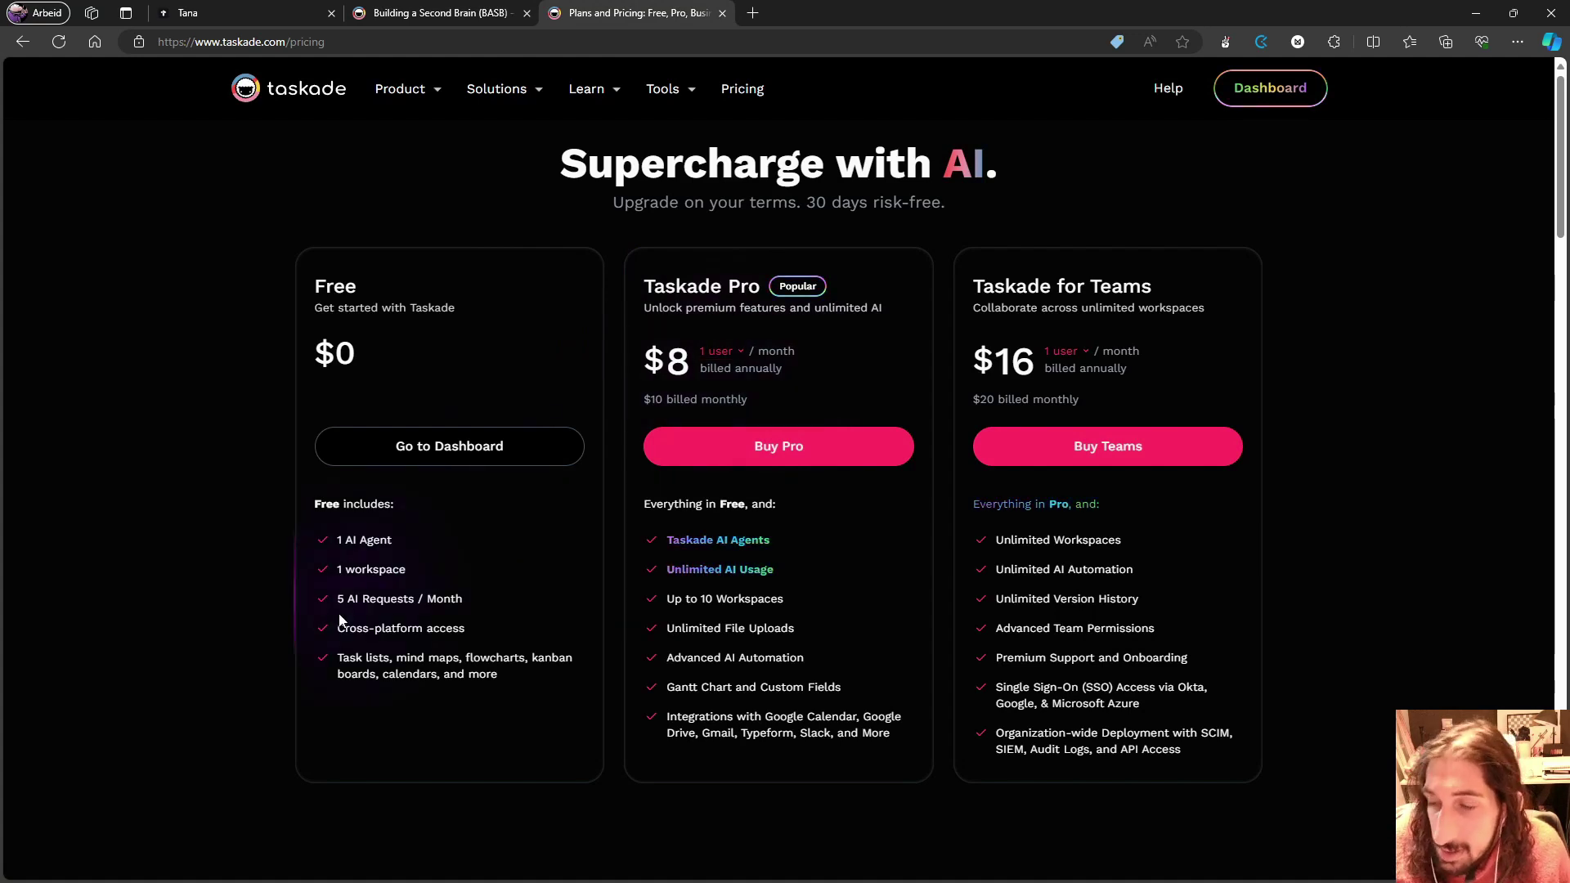
mouse_move(365, 579)
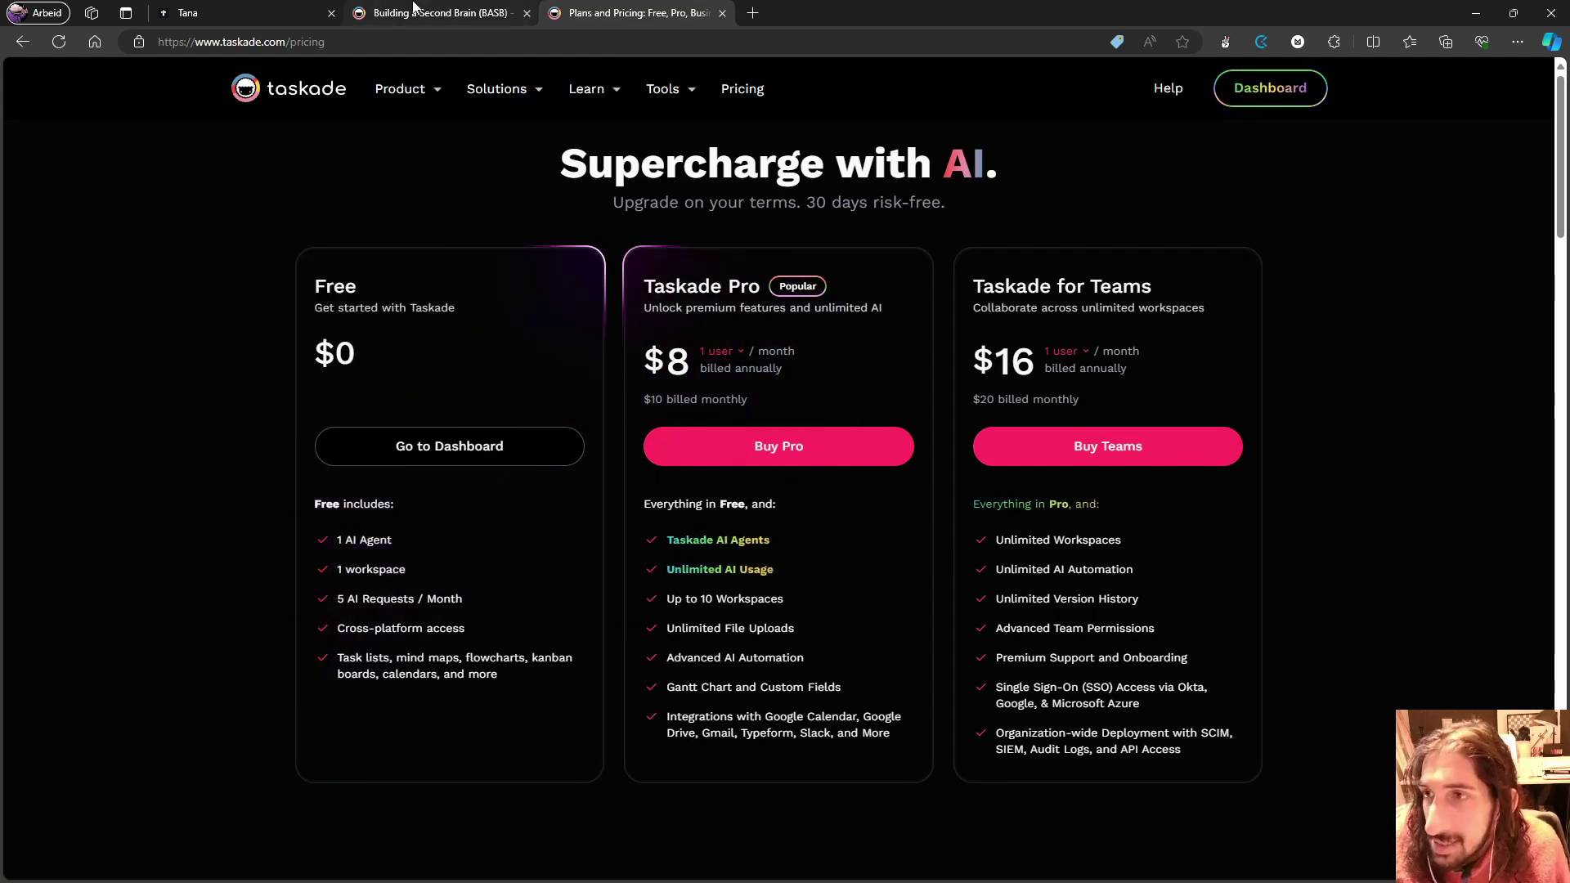
Step: Switch to the WorkFlowy tab showing the home outline with Inbox, To do, Reasources and Projects
left_click(442, 12)
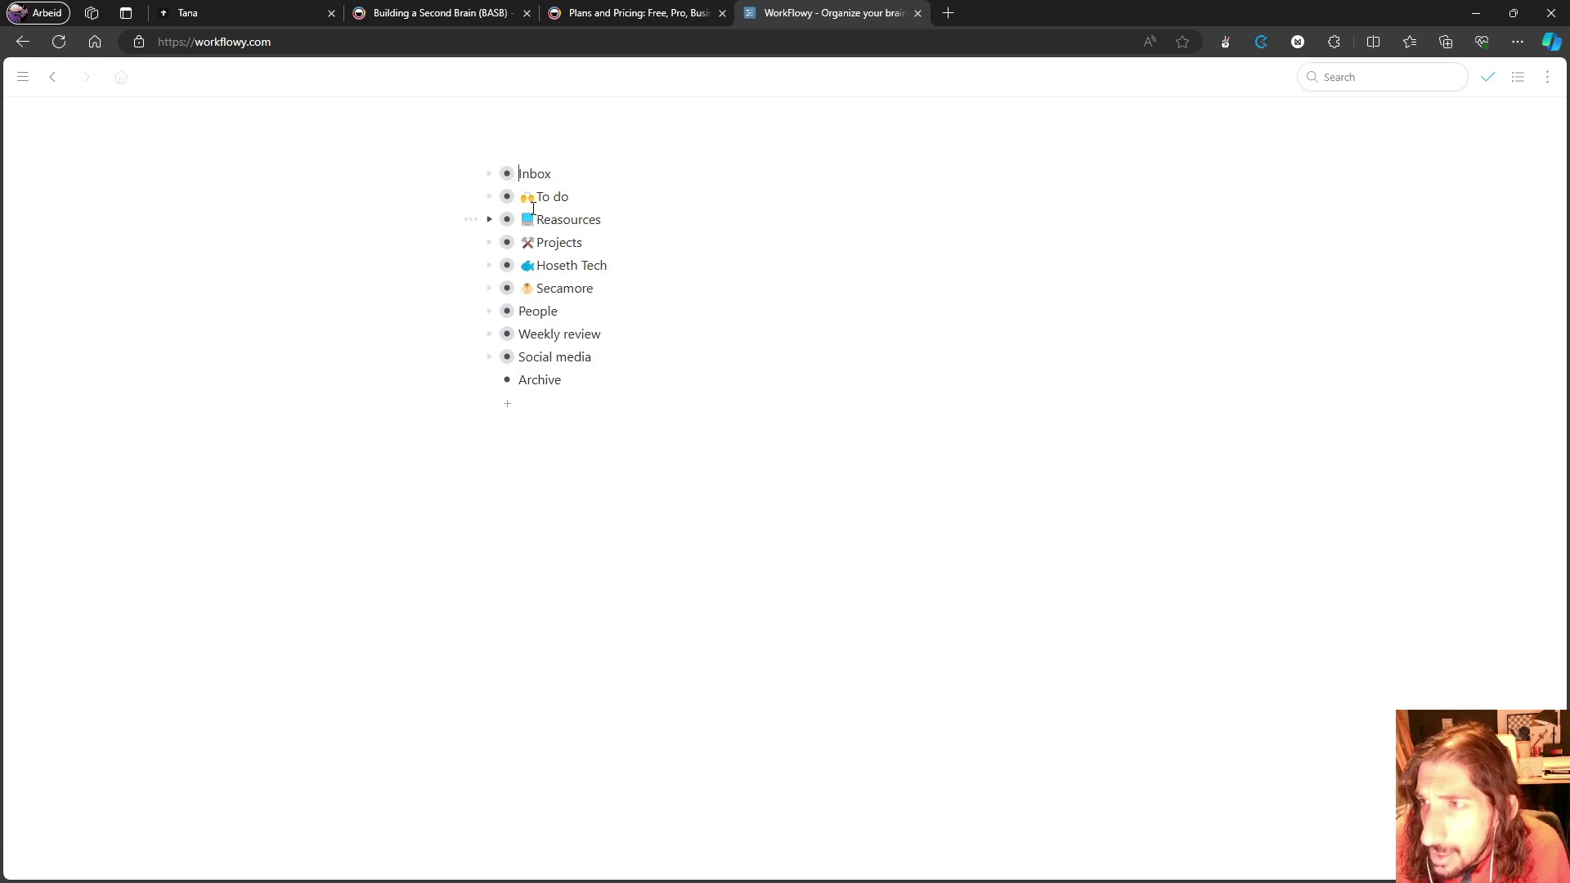
Step: Open the To do board, move 'Gjøre ferdig nettside' into Done, and return to the home outline
left_click(507, 196)
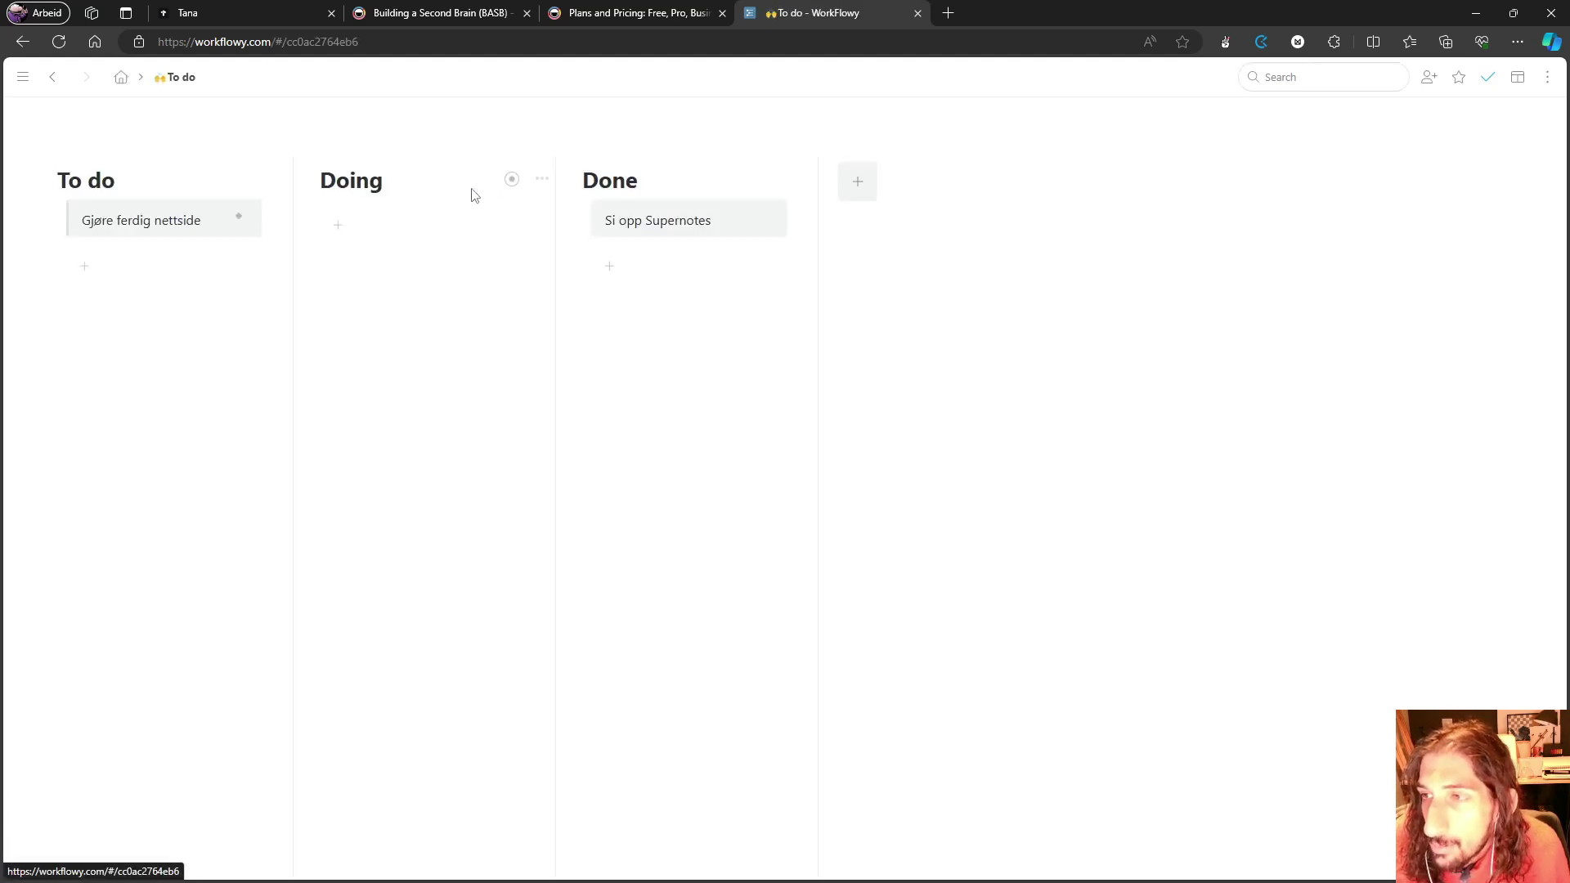
left_click_drag(238, 217, 679, 201)
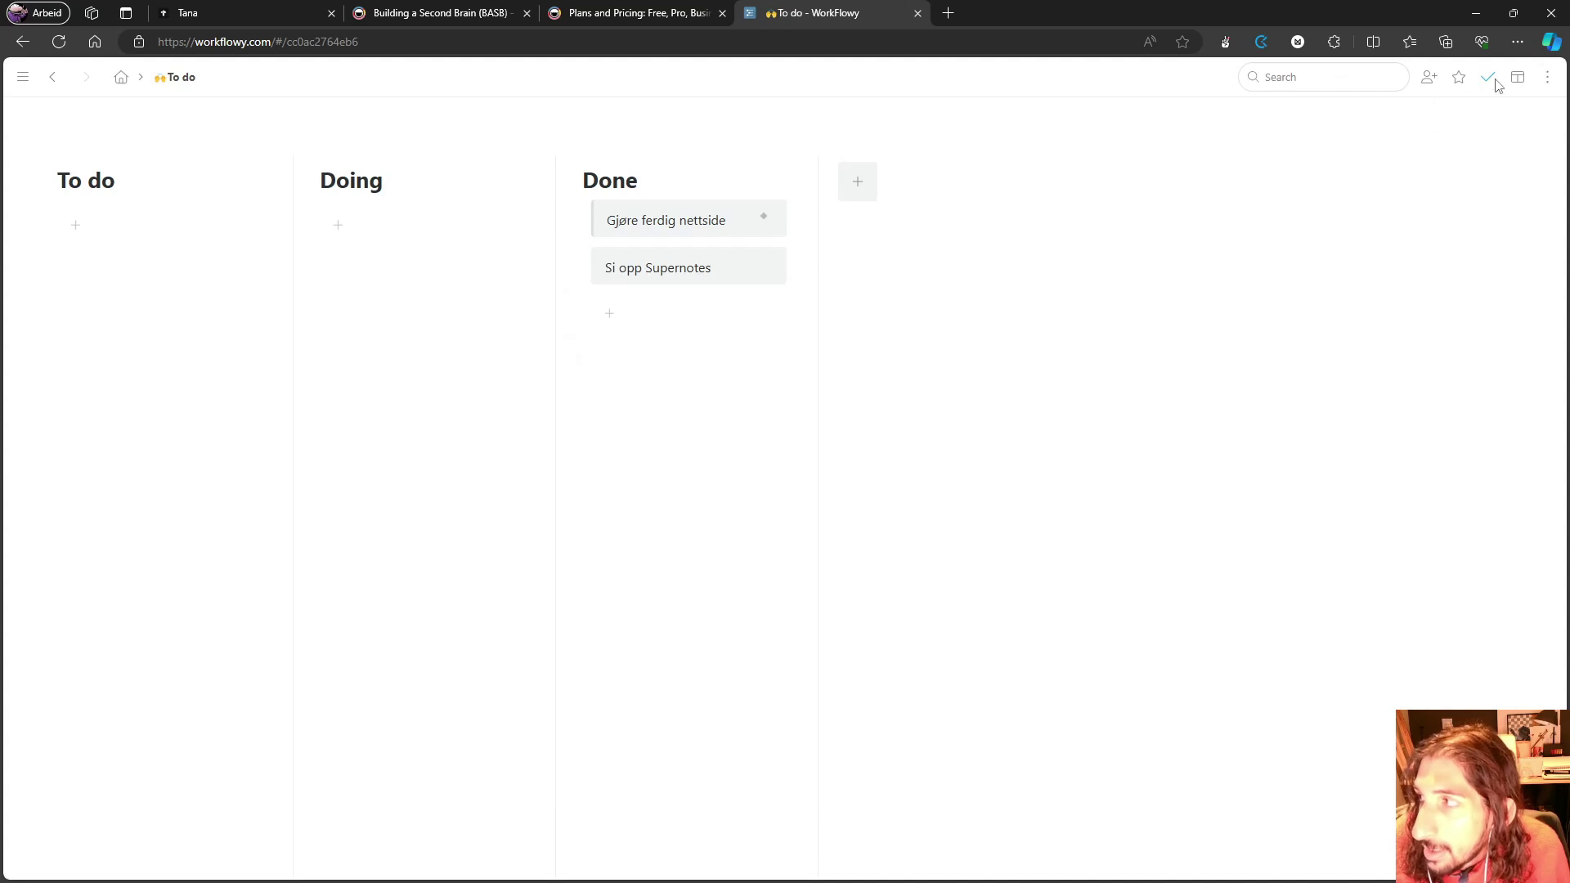
left_click(1519, 88)
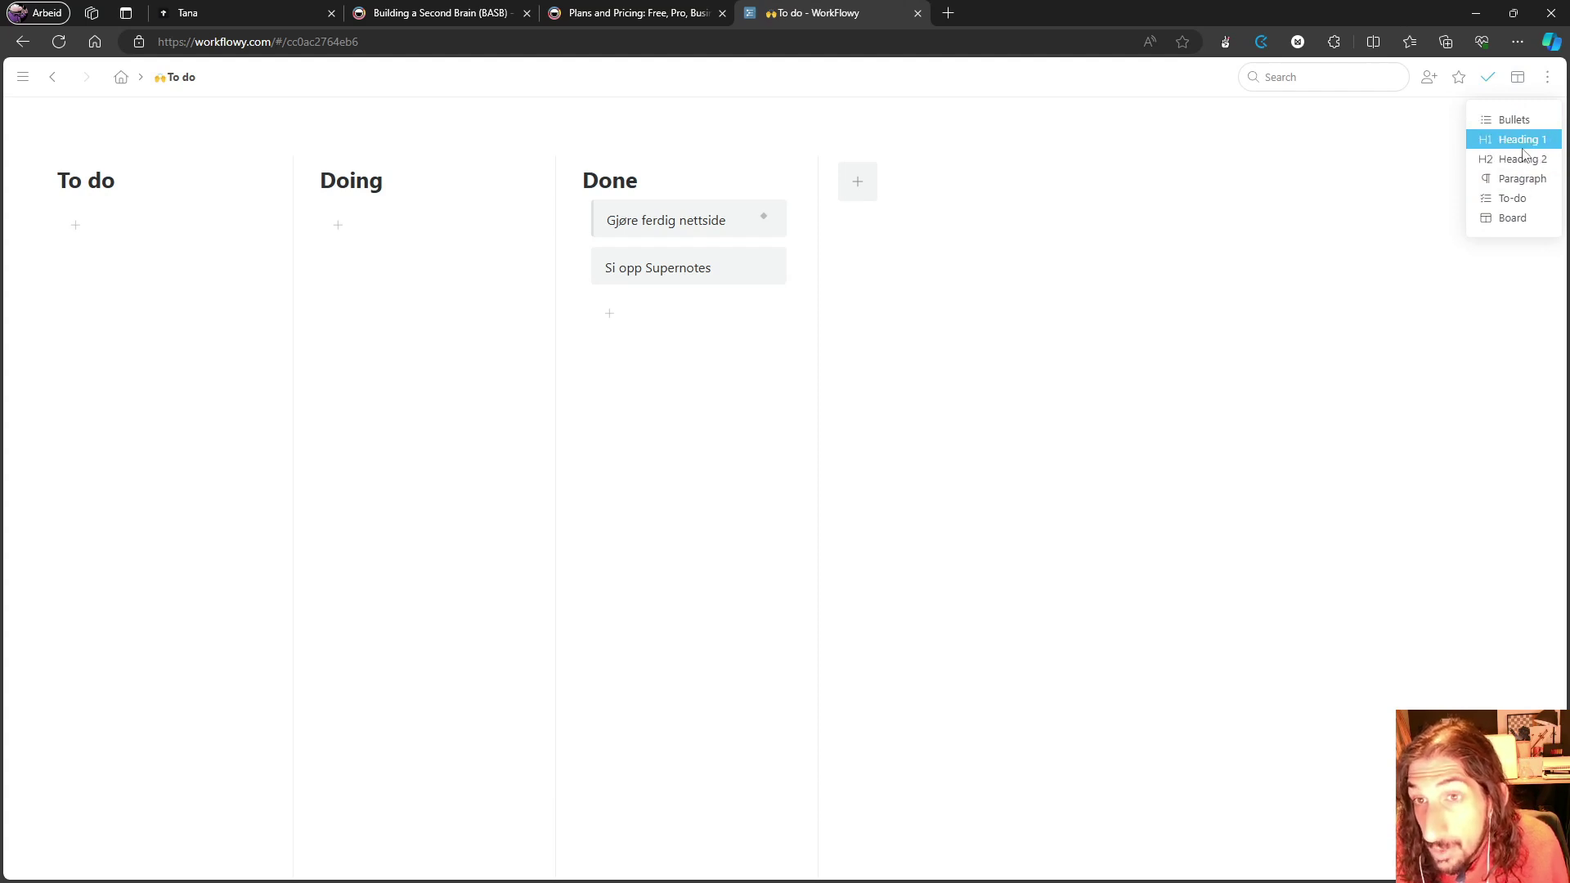
left_click(119, 76)
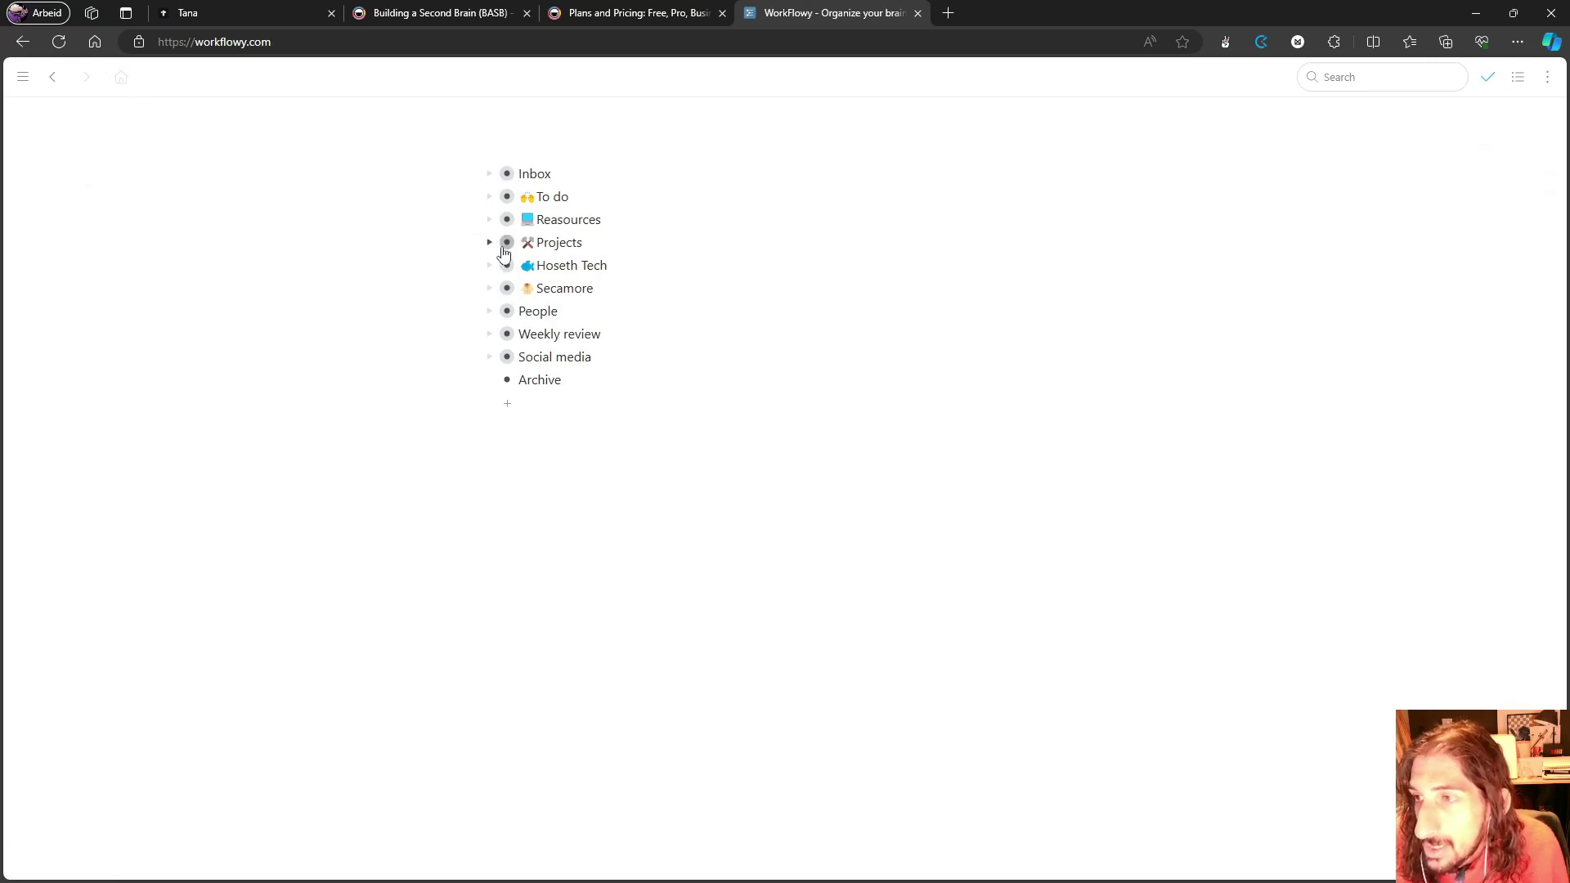
Step: Open Reasources and filter by #book to find The creative act and Day trading attention, then clear the filter
left_click(505, 217)
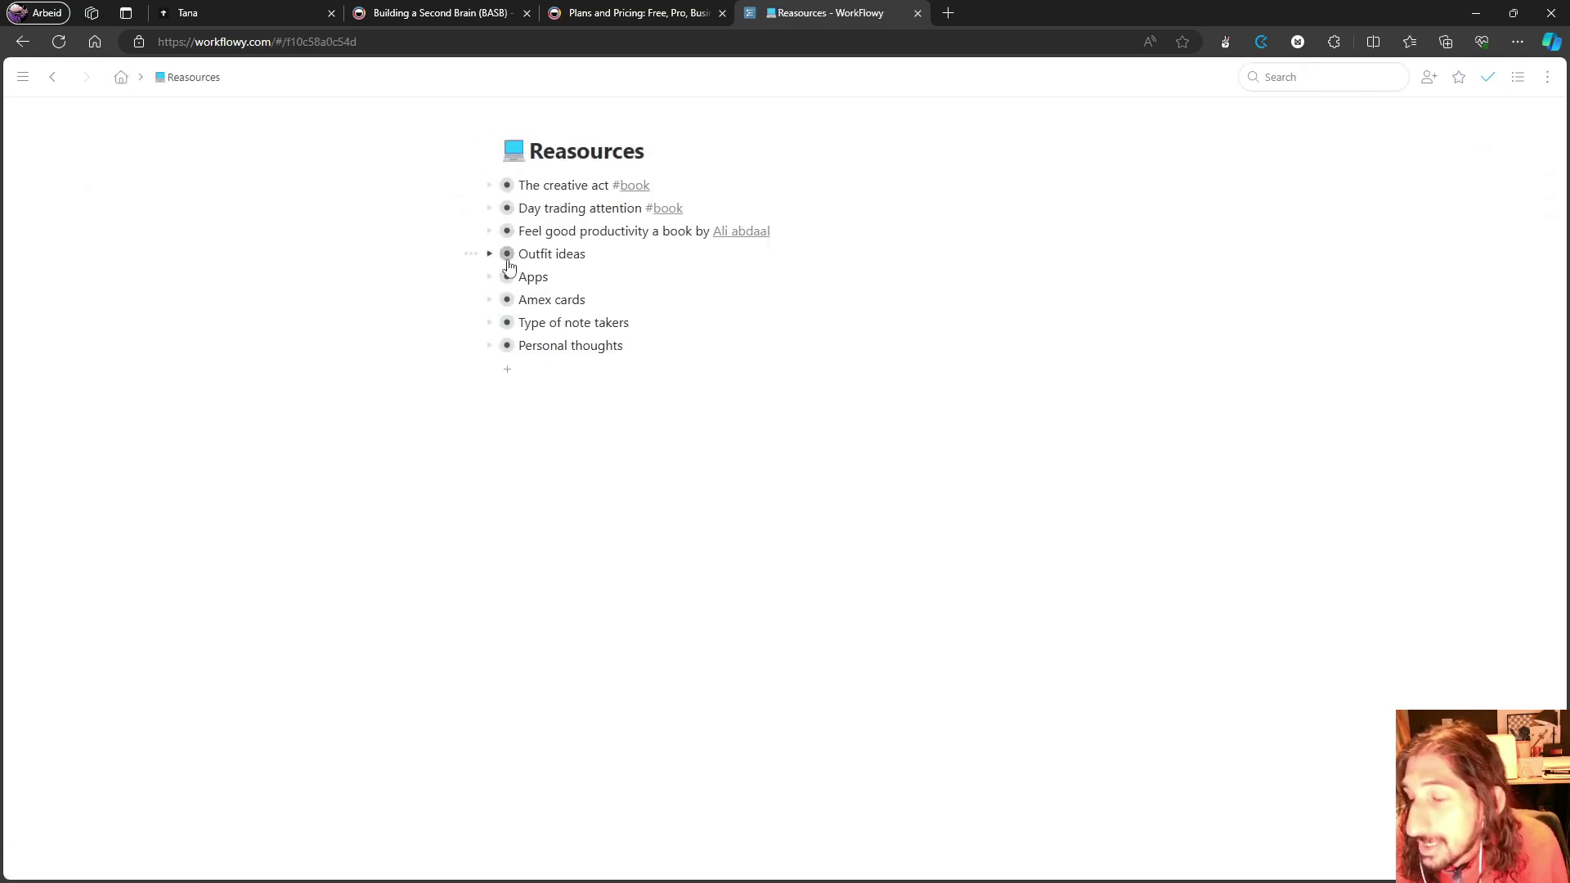
left_click(490, 208)
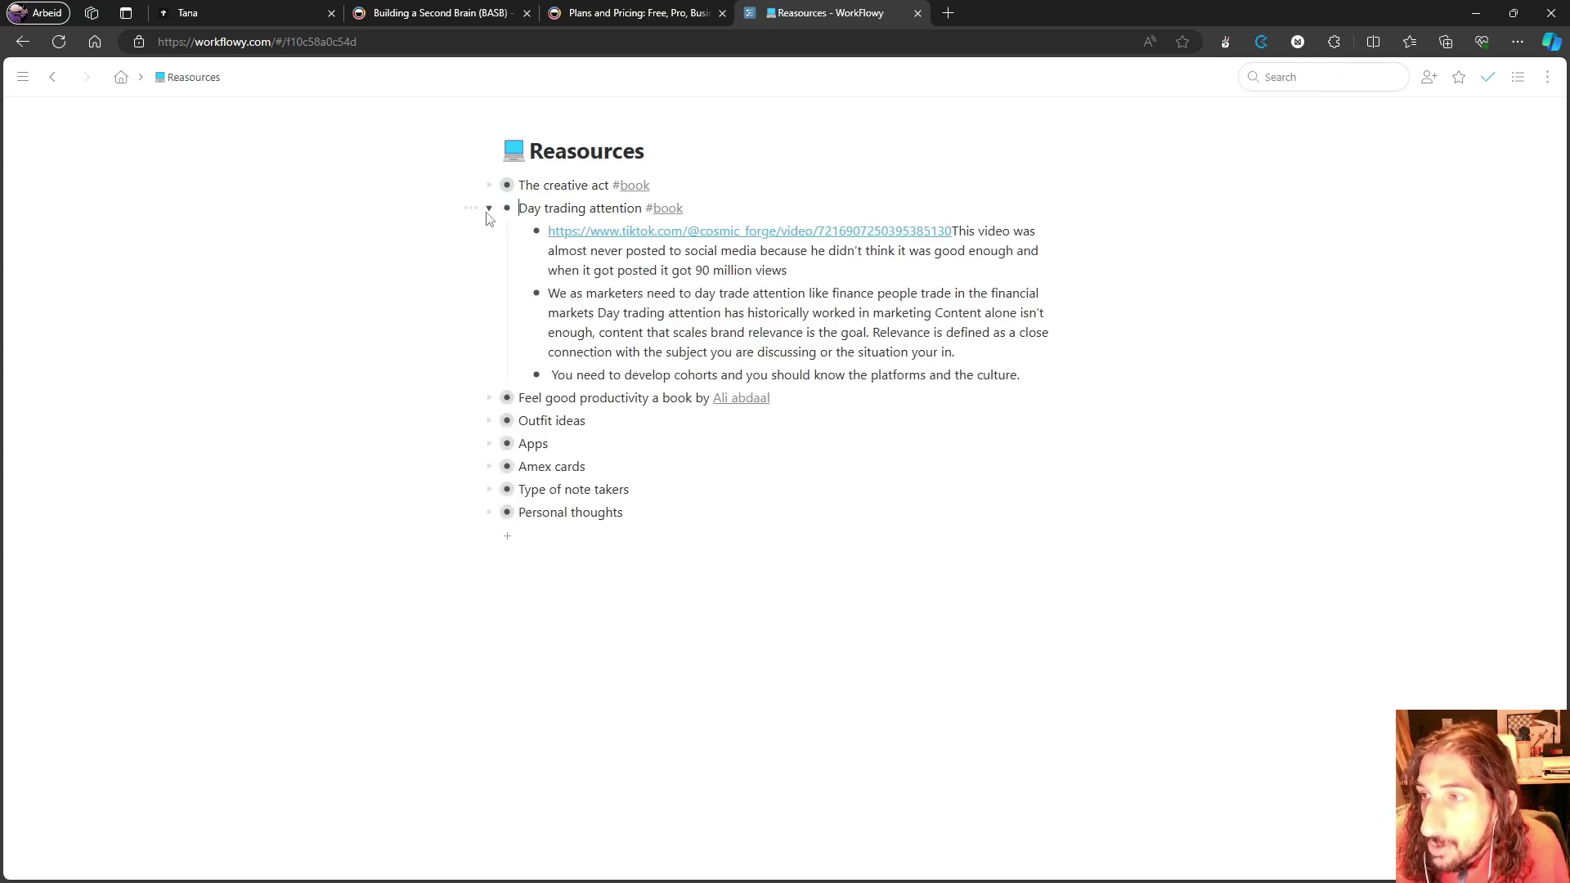
left_click(489, 211)
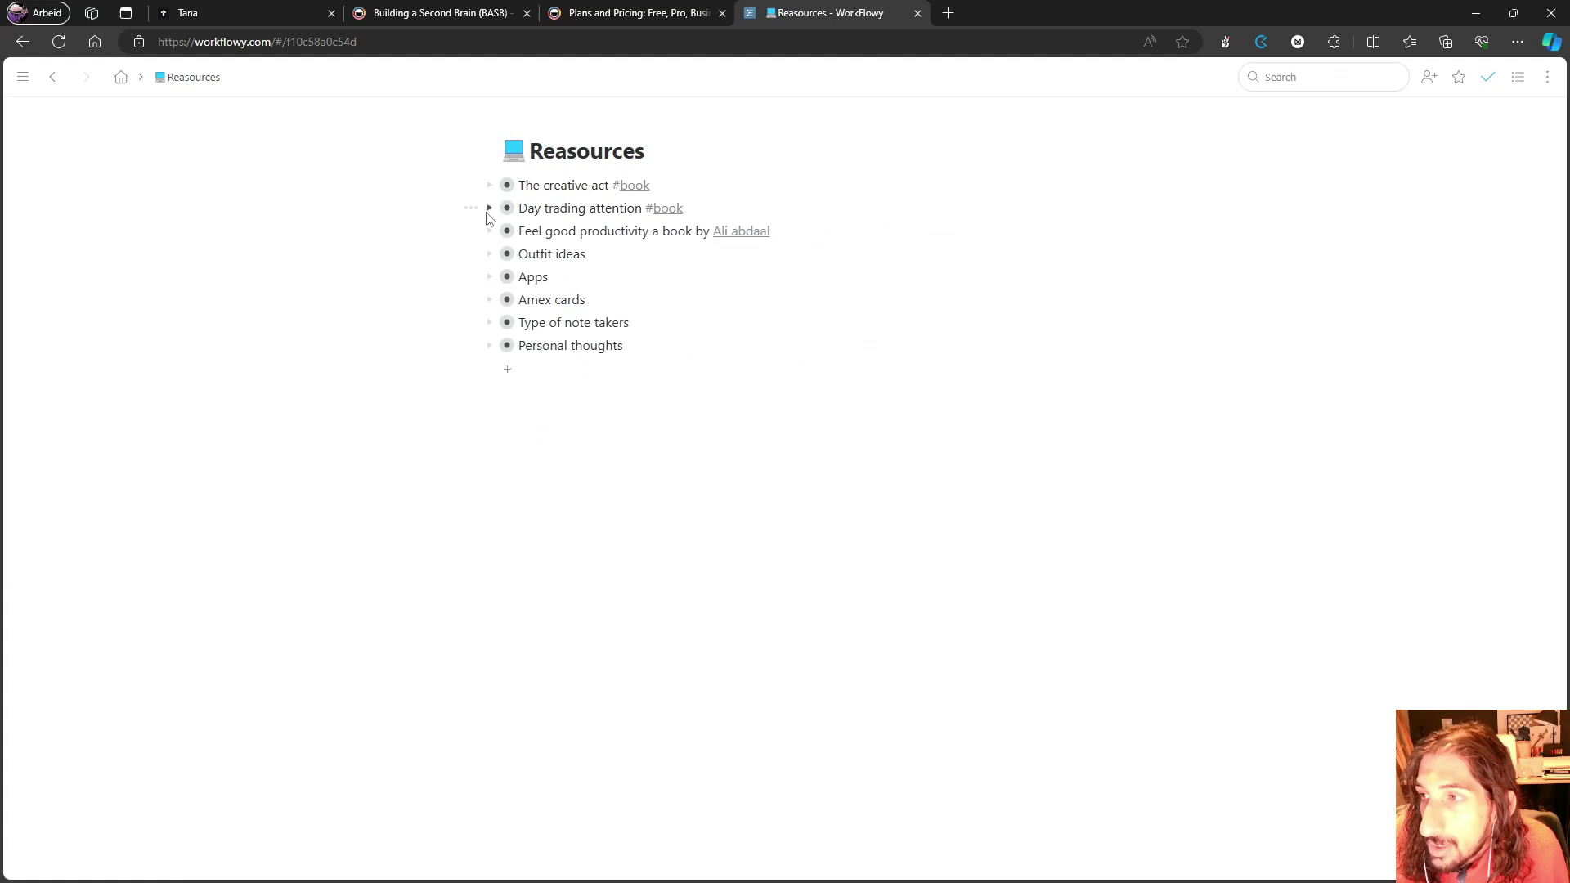
left_click(663, 210)
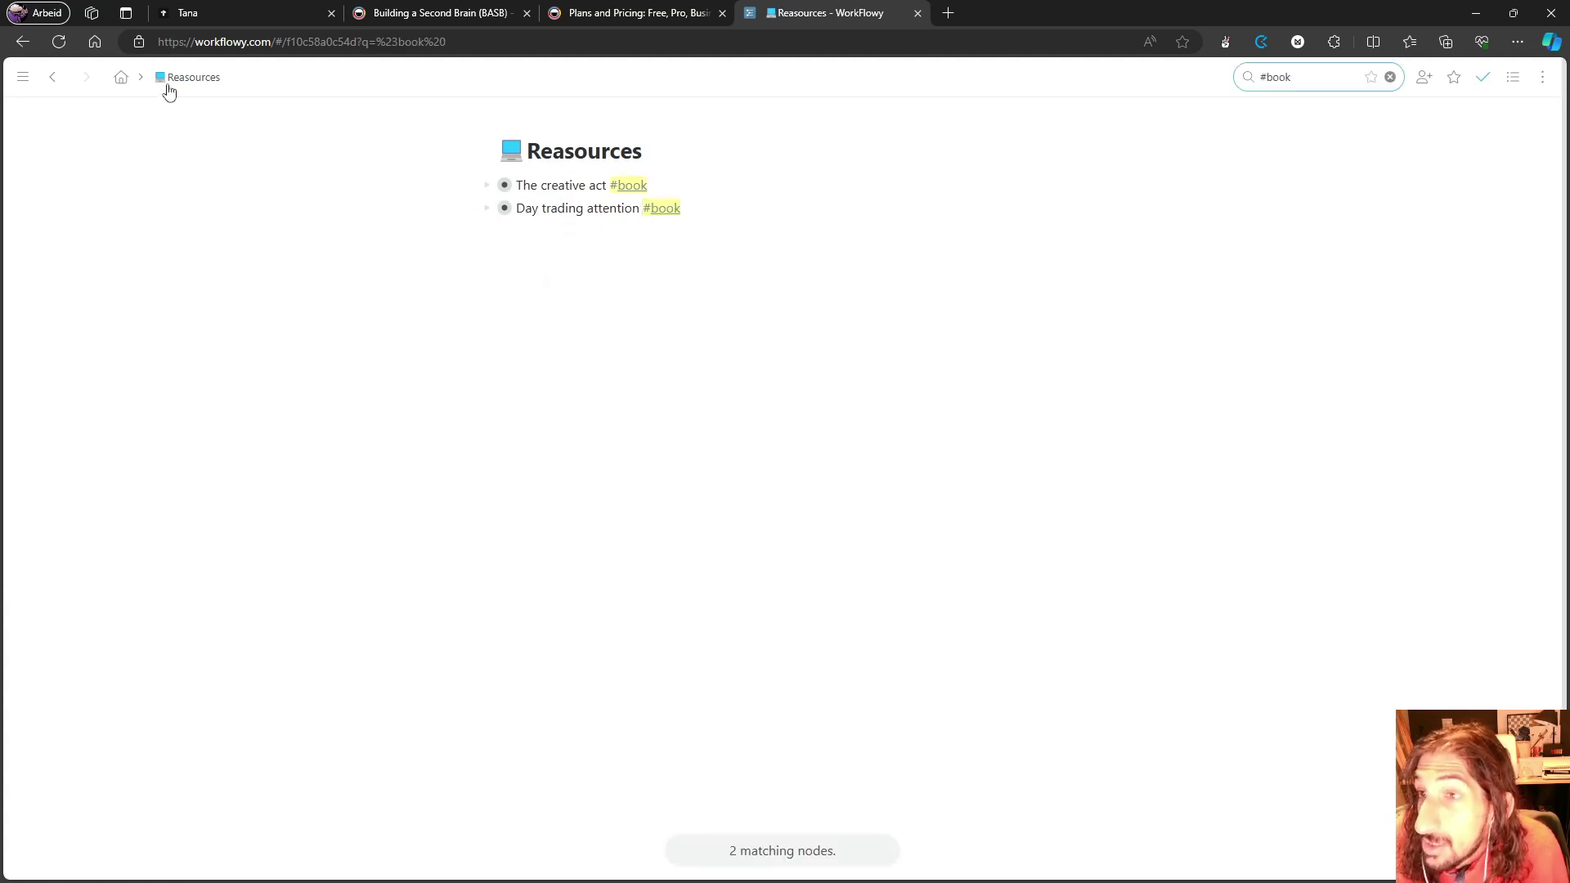
left_click(52, 77)
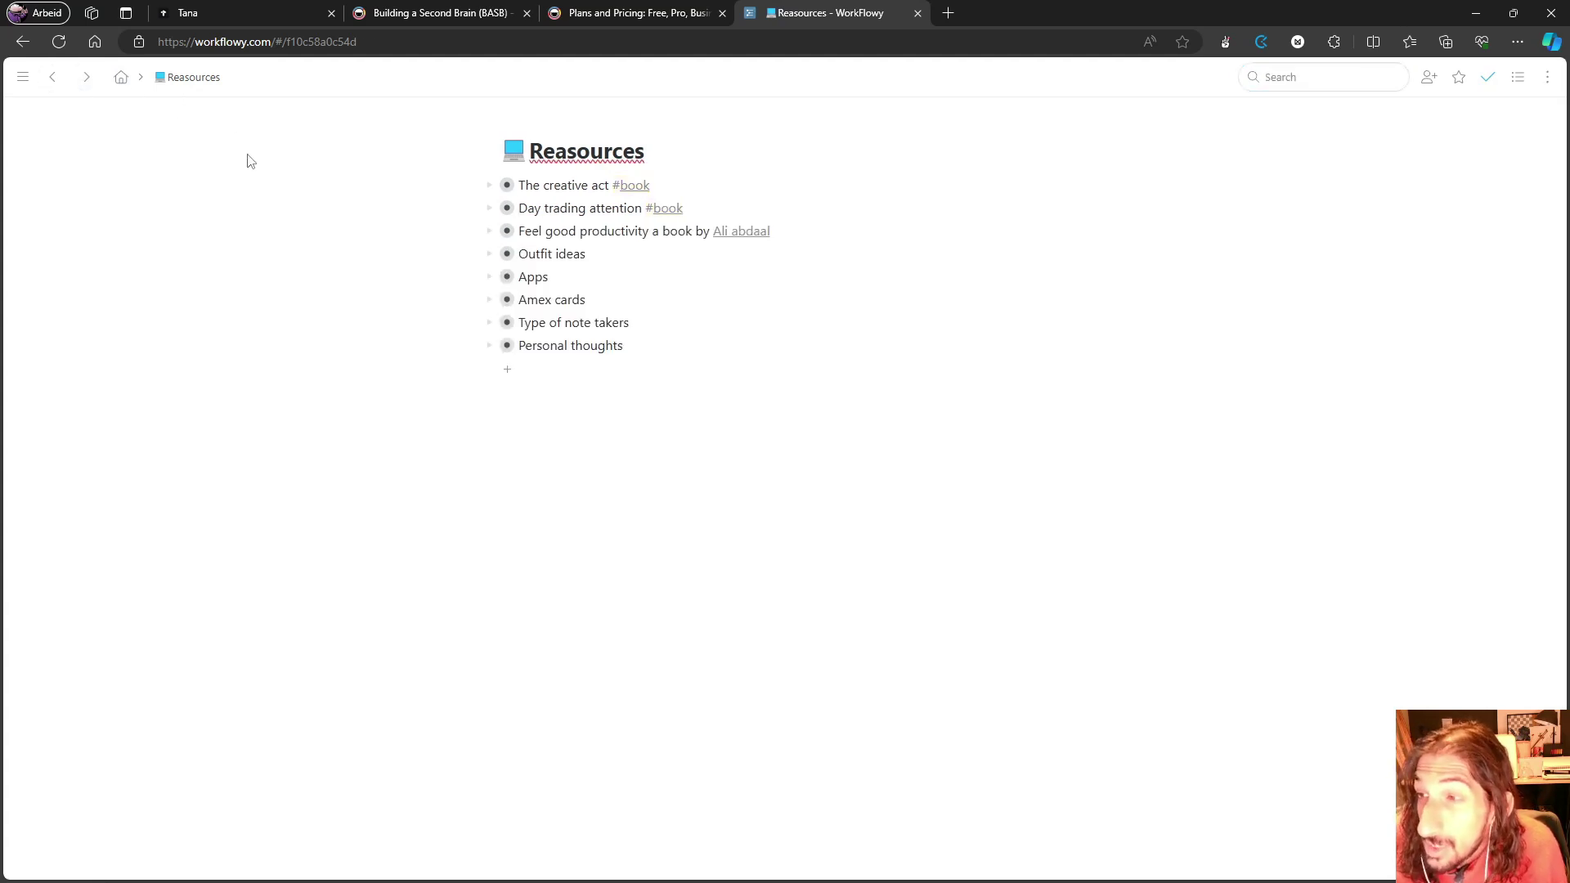
Step: Tag the Feel good productivity entry with #book
left_click(790, 230)
type("#")
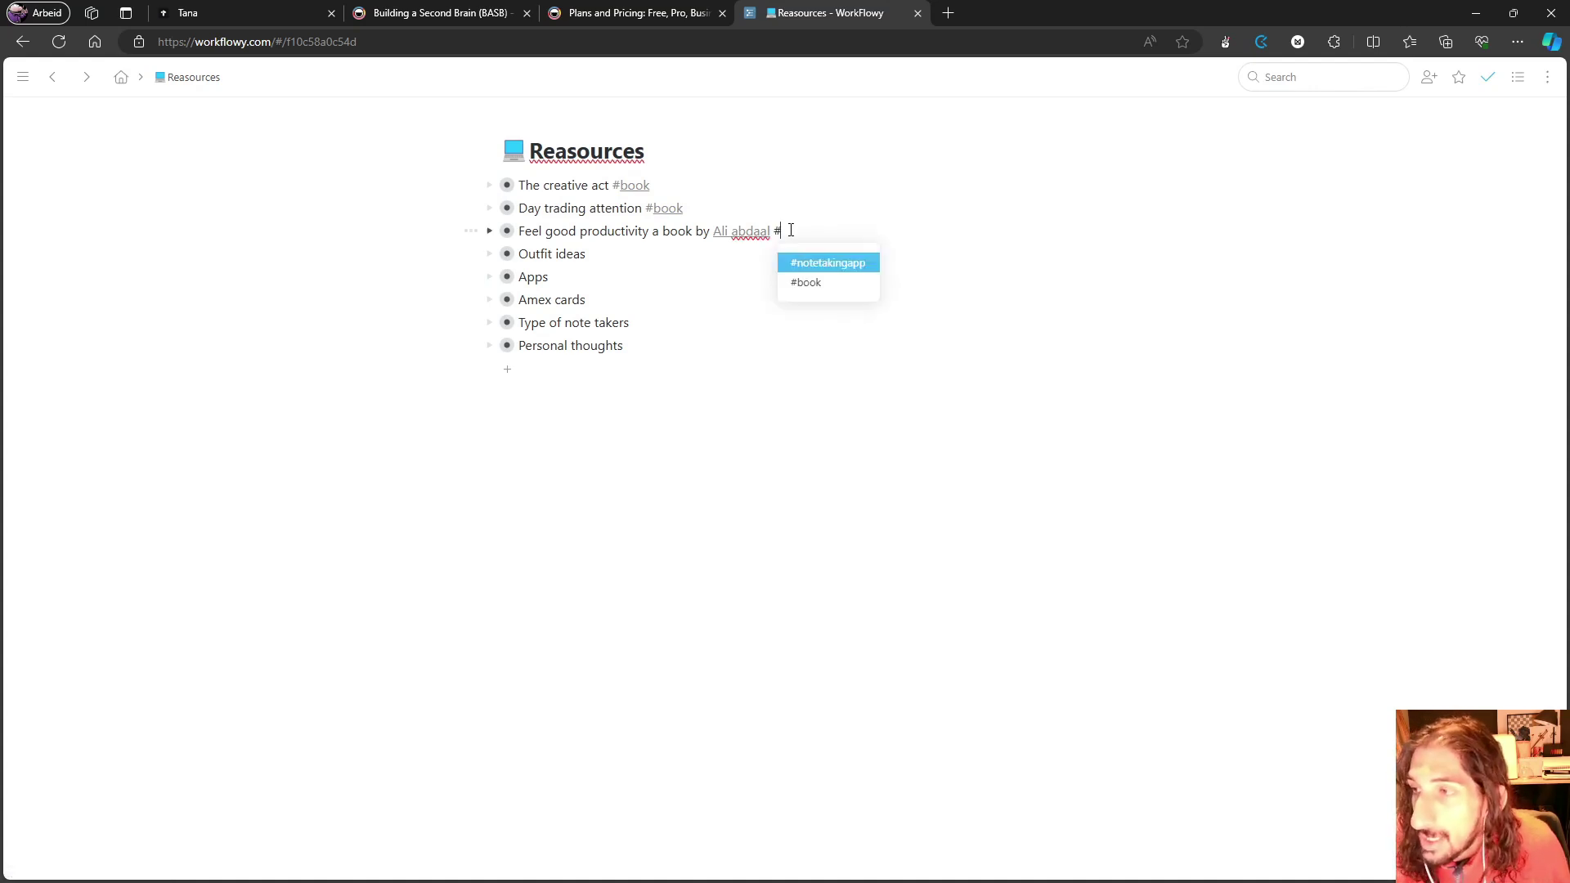
key("Down")
key("Return")
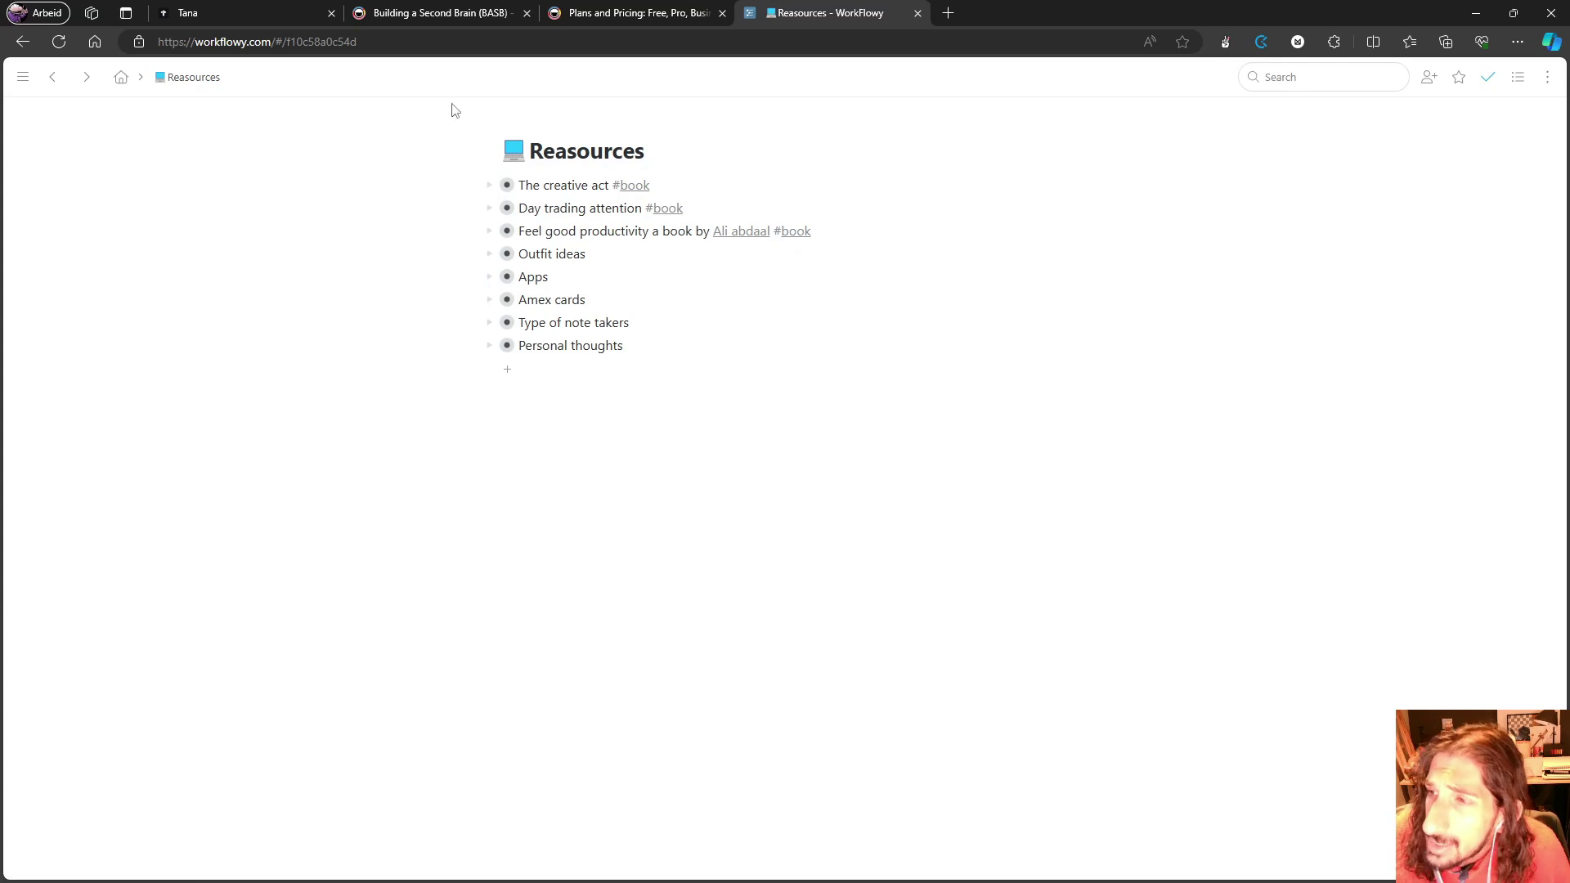
Step: Browse Apps and Milanote, visit the To do board, then return to Reasources with Apps collapsed
left_click(490, 277)
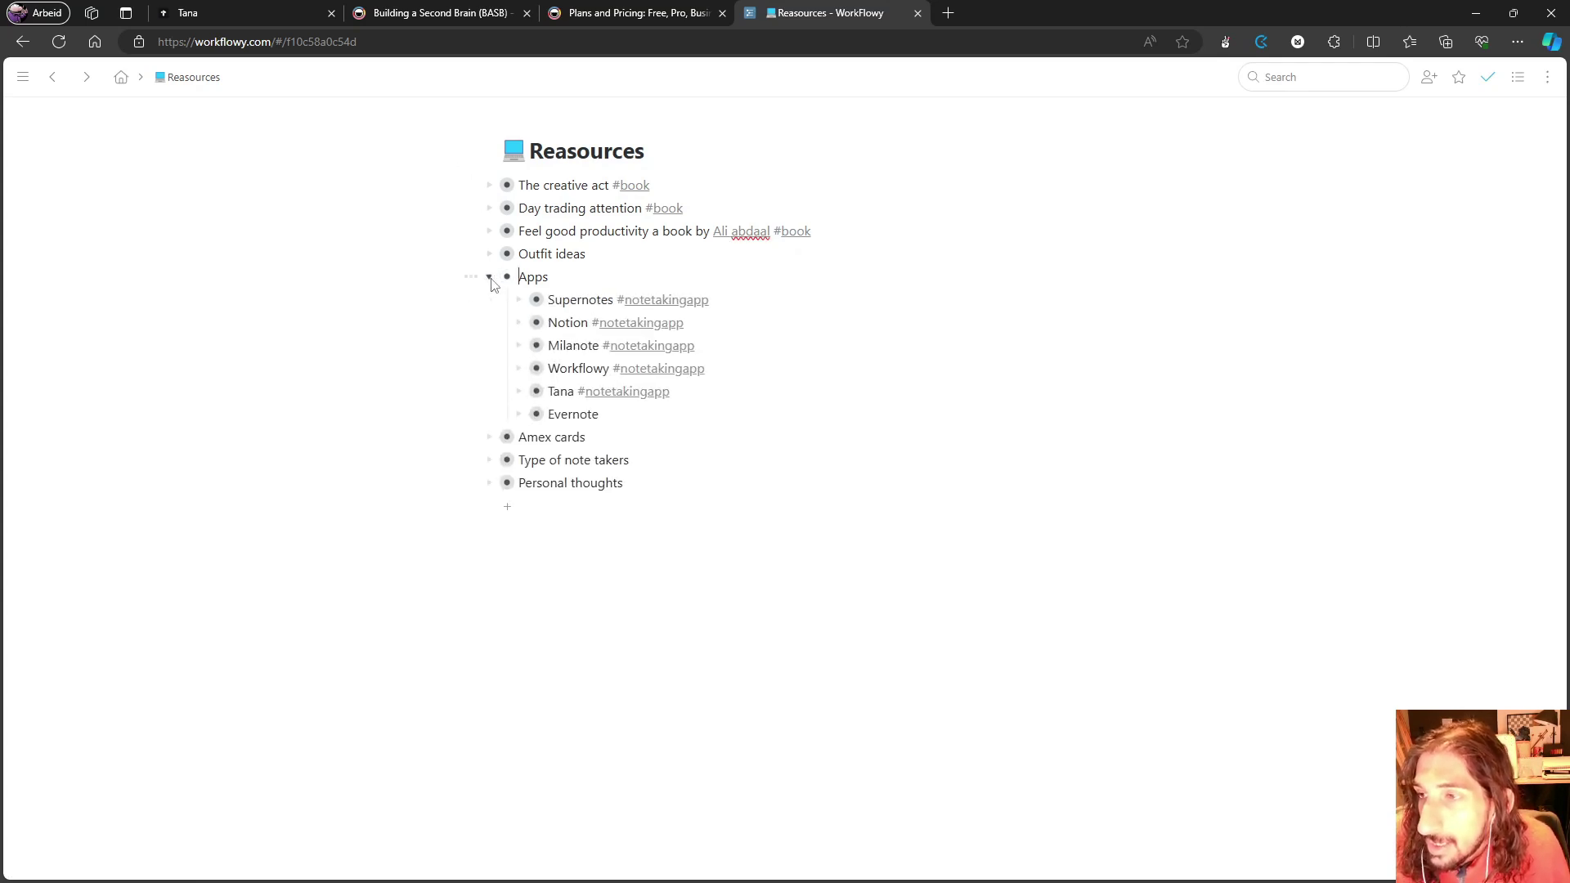
left_click(537, 345)
key("alt+Left")
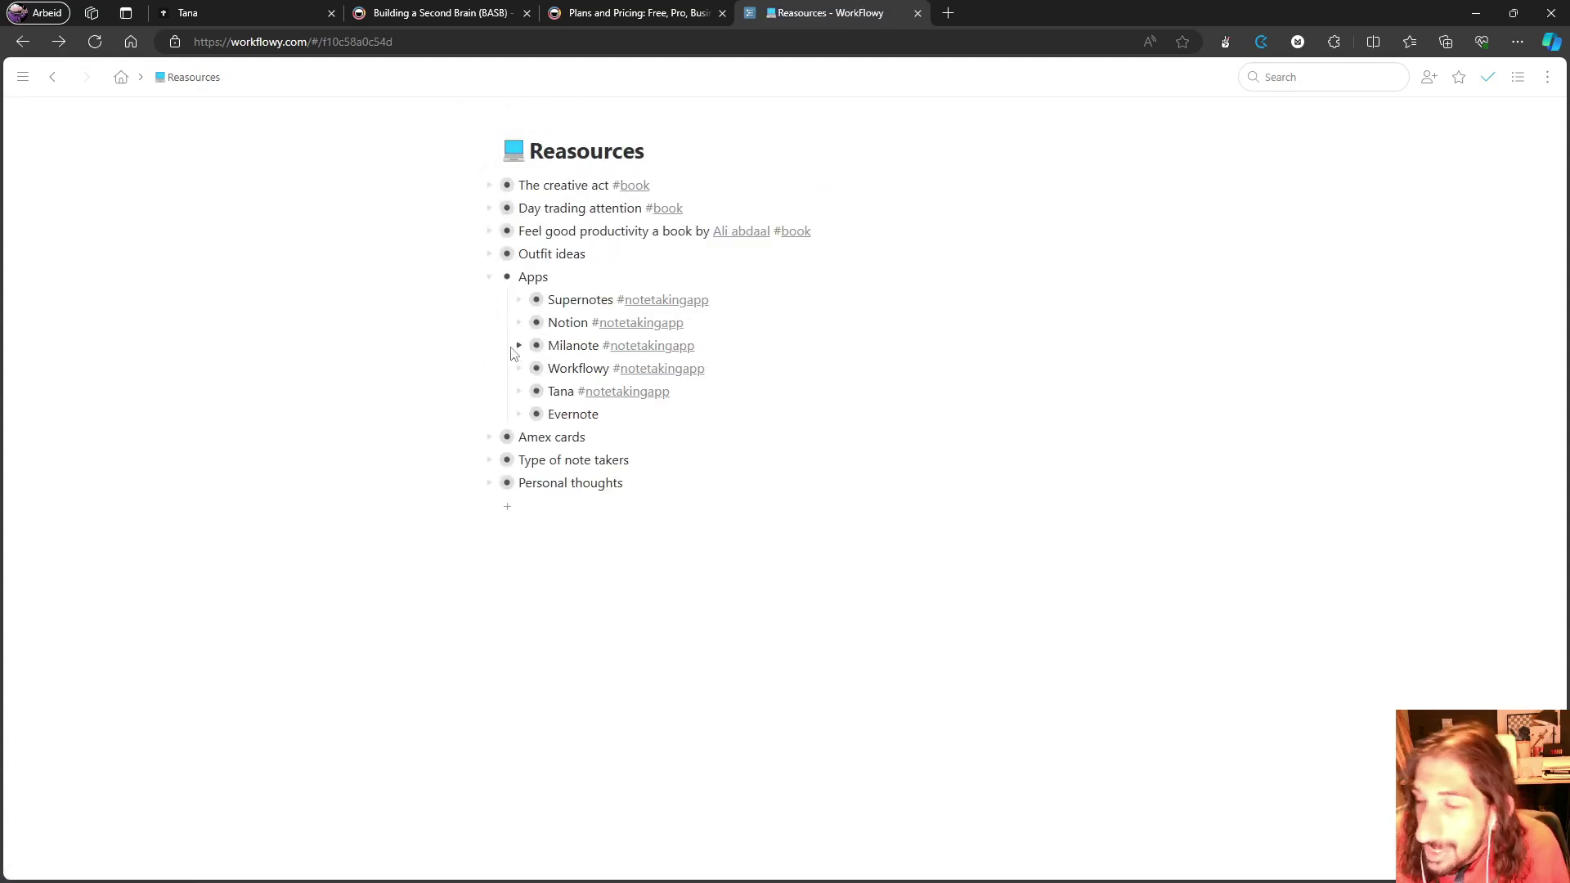
left_click(121, 78)
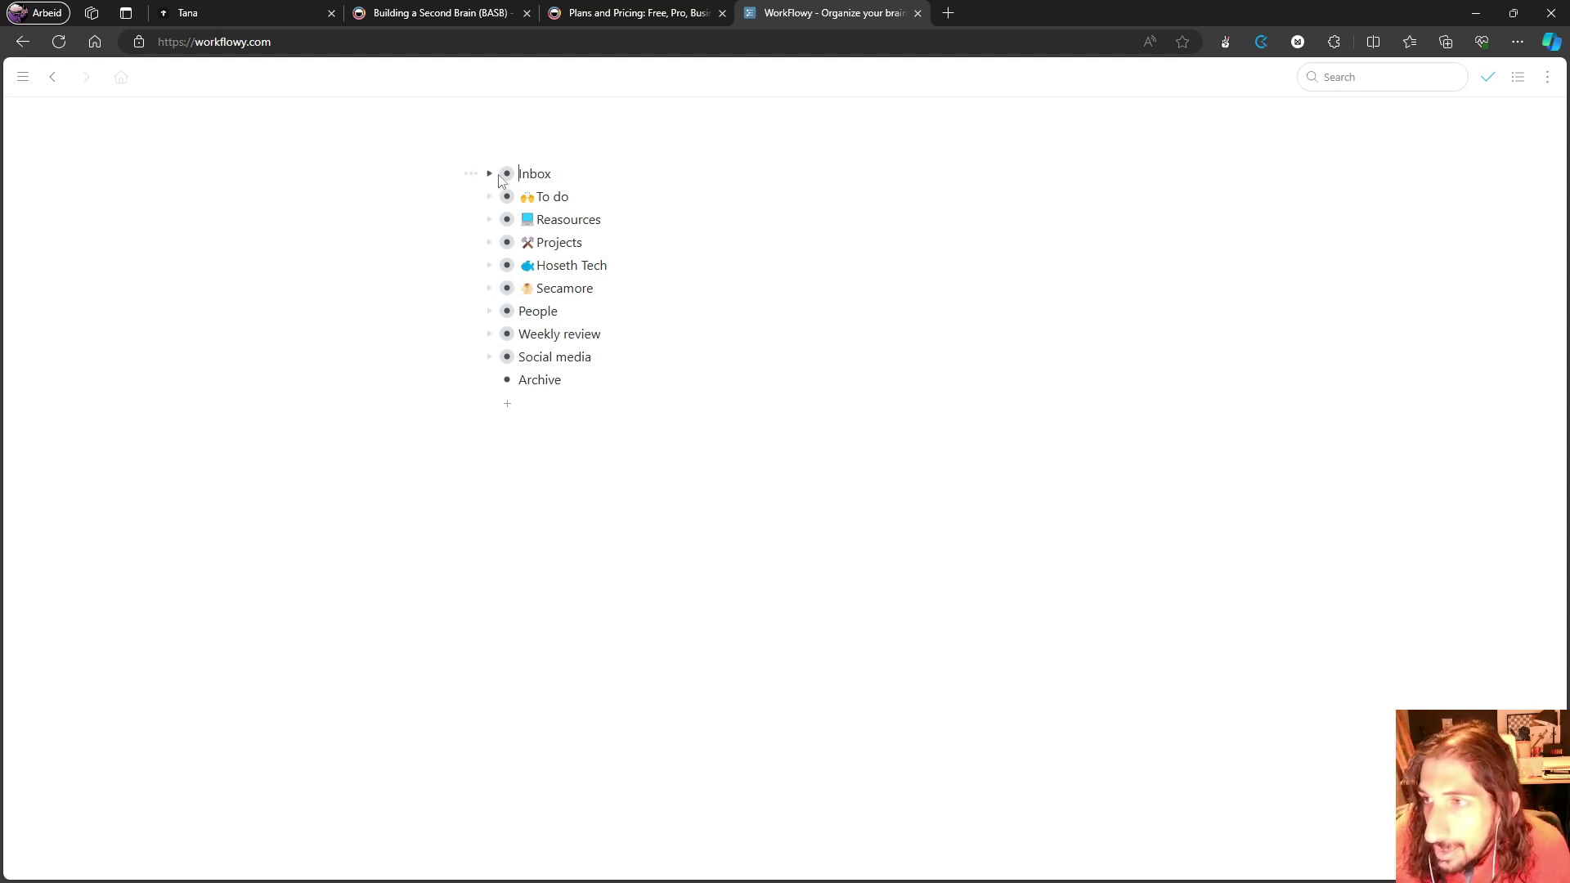
left_click(507, 196)
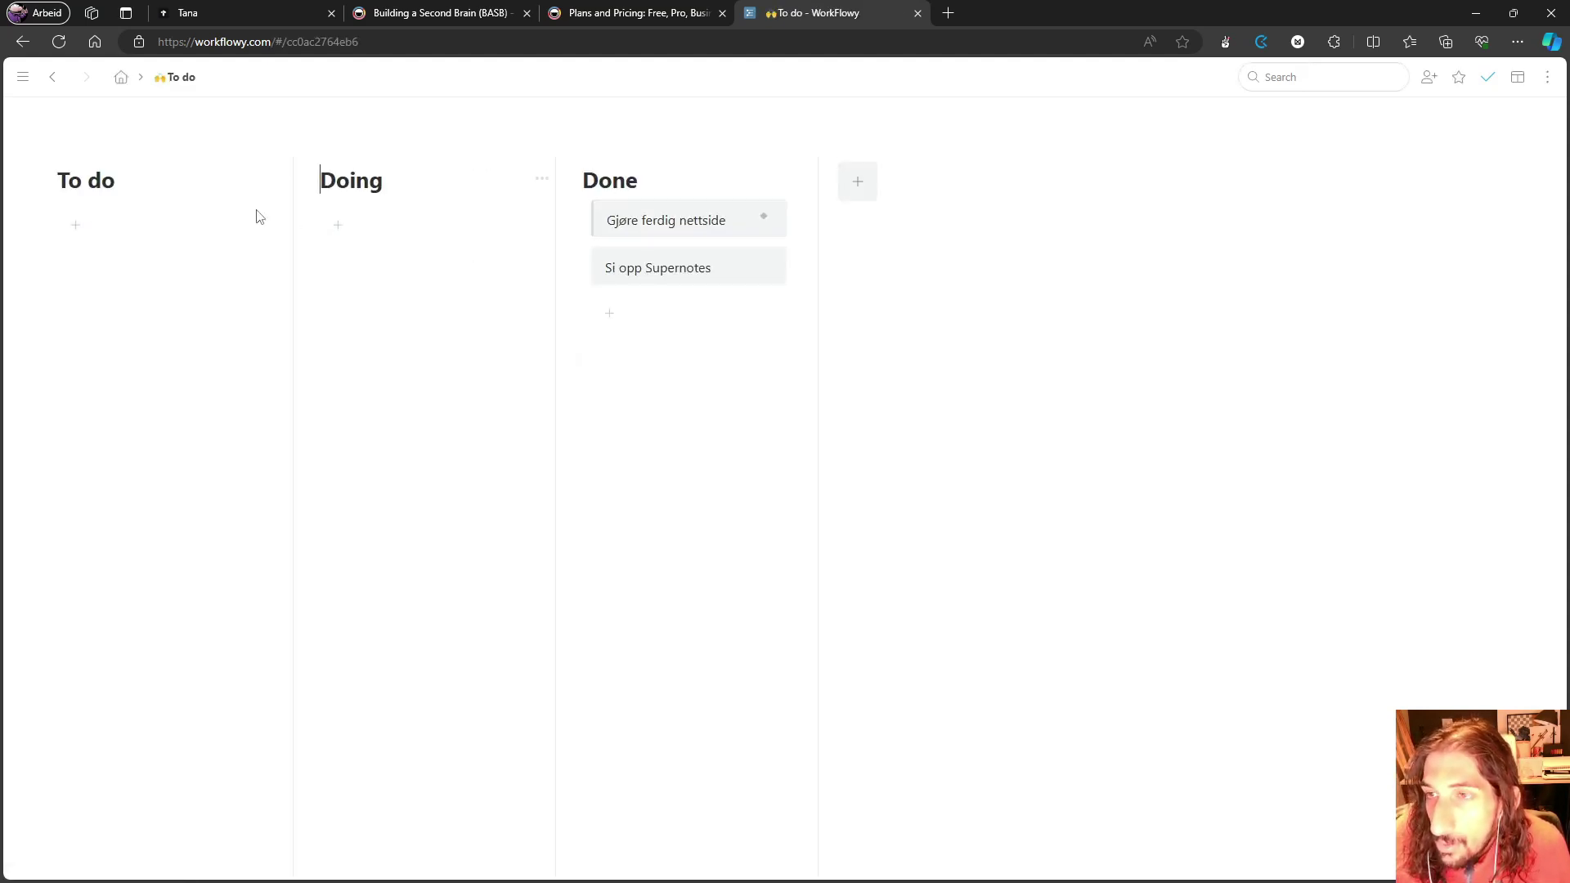
left_click(52, 77)
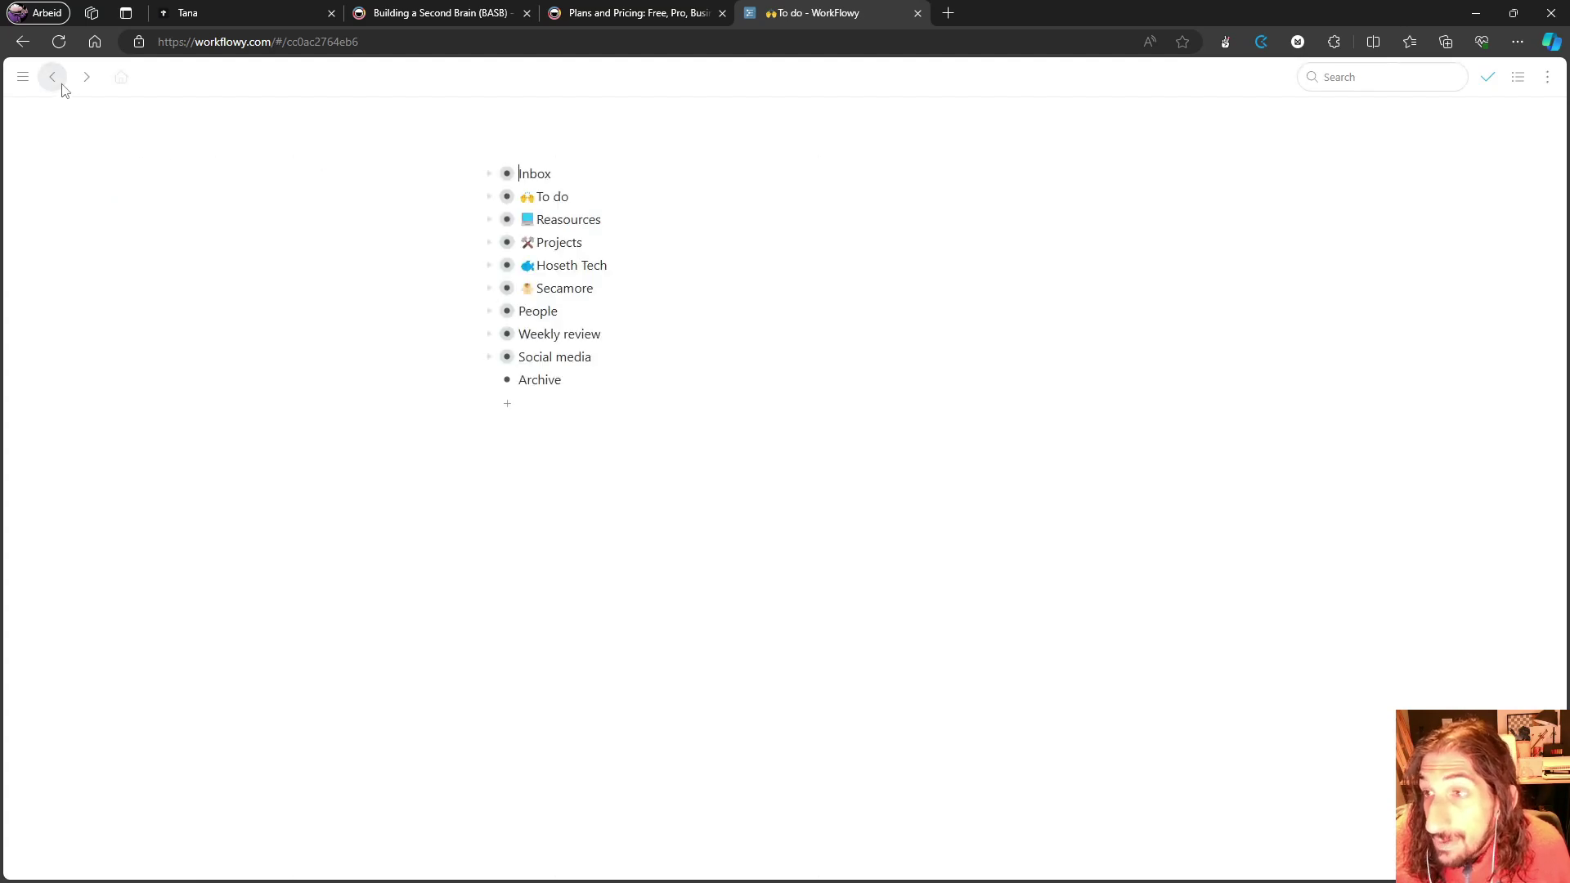
left_click(503, 221)
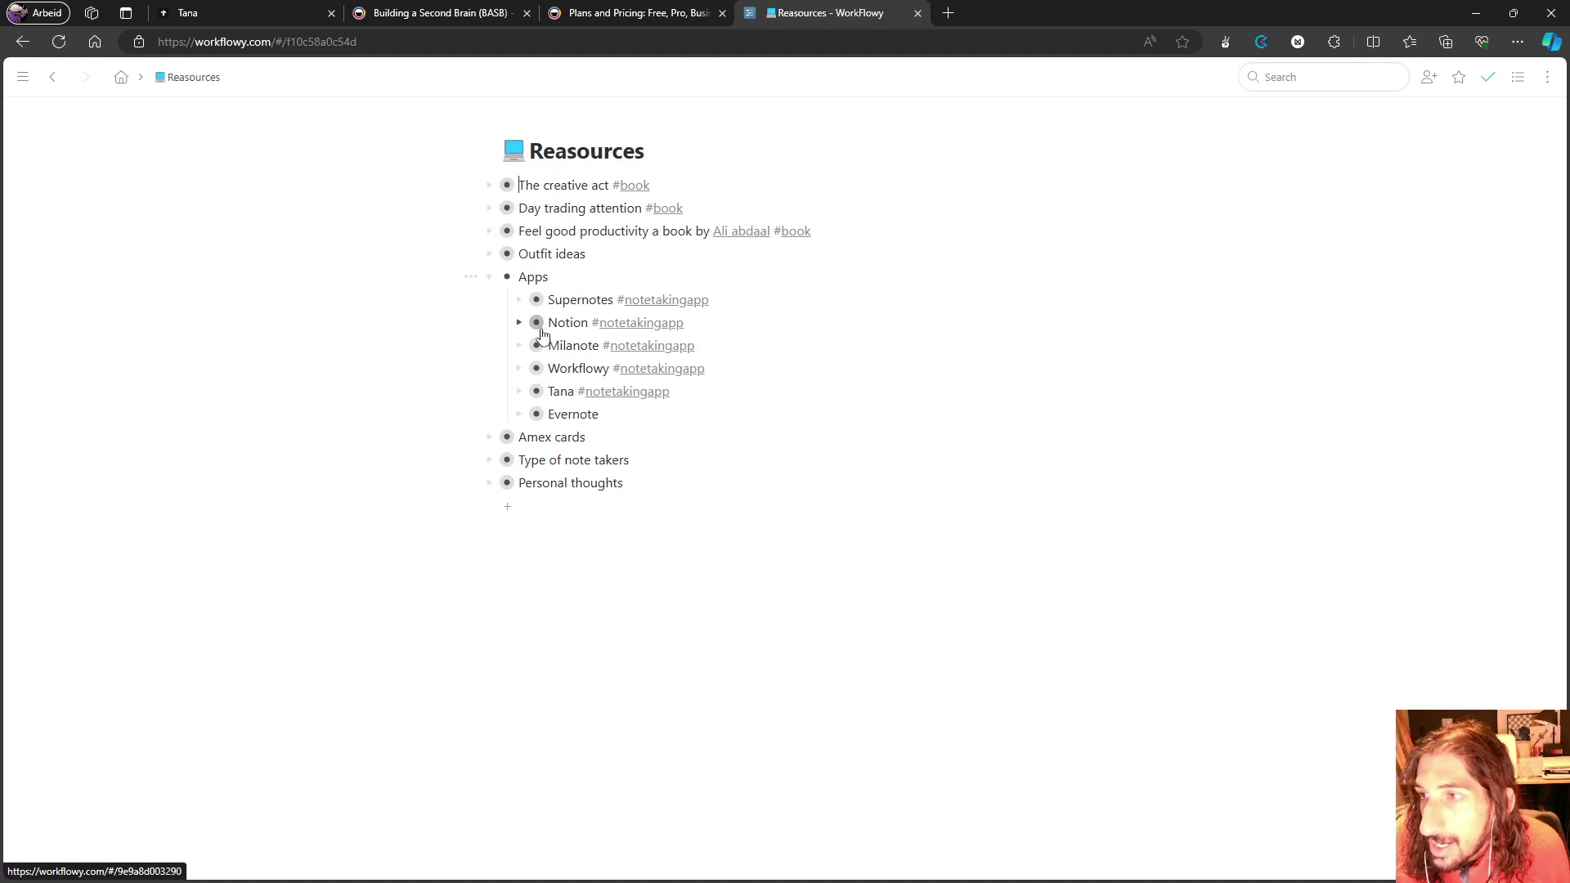
left_click(488, 278)
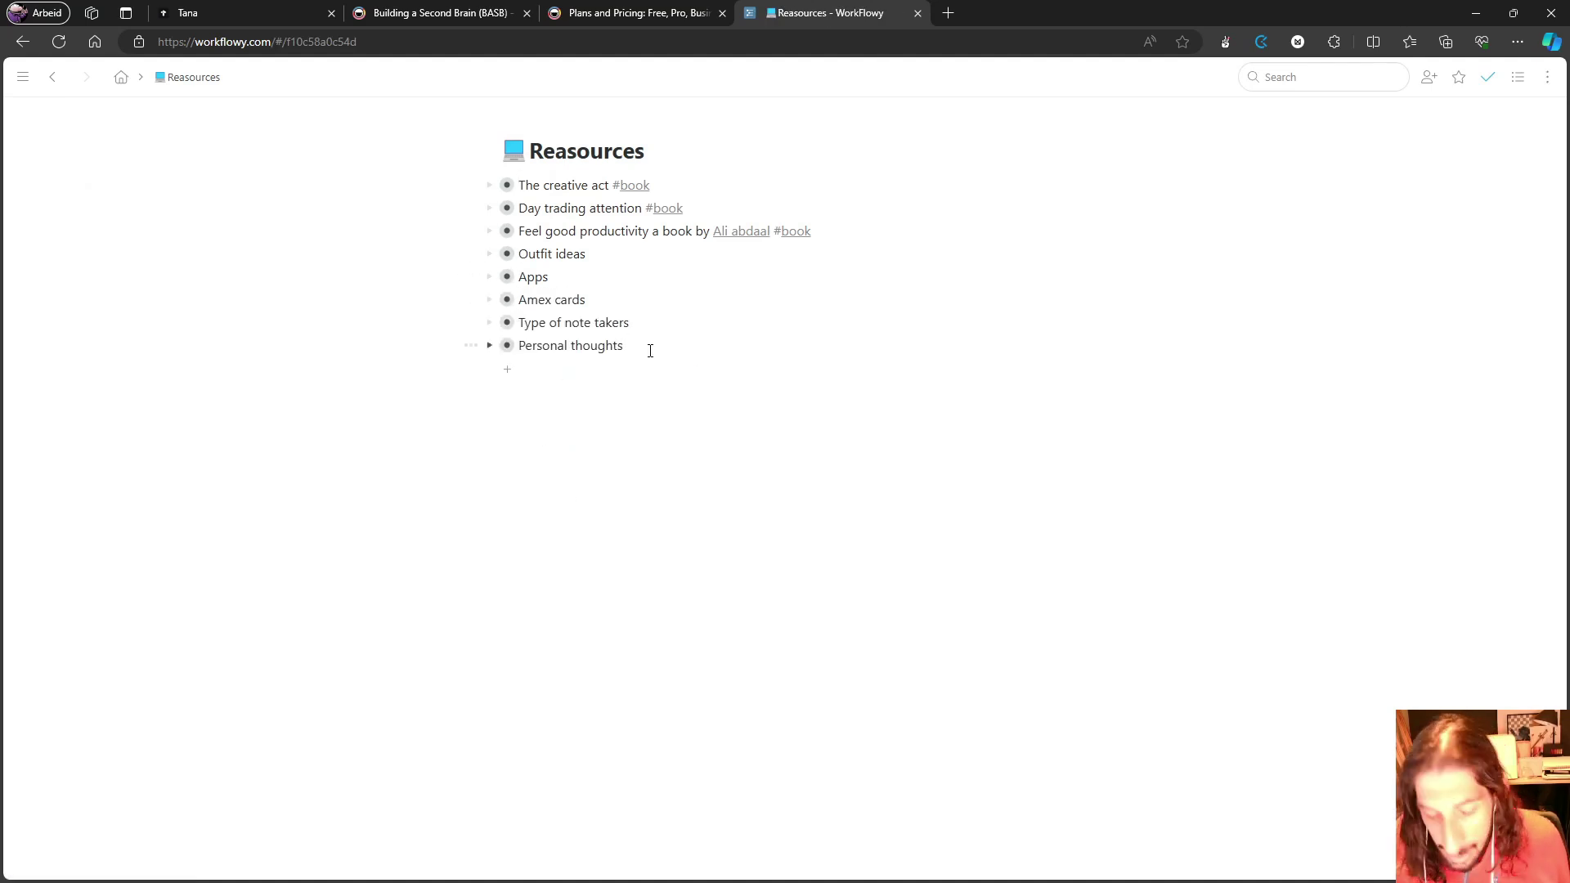
Step: Dismiss the slash command menu, delete the empty bullet in Reasources, and return to the home outline
type("/")
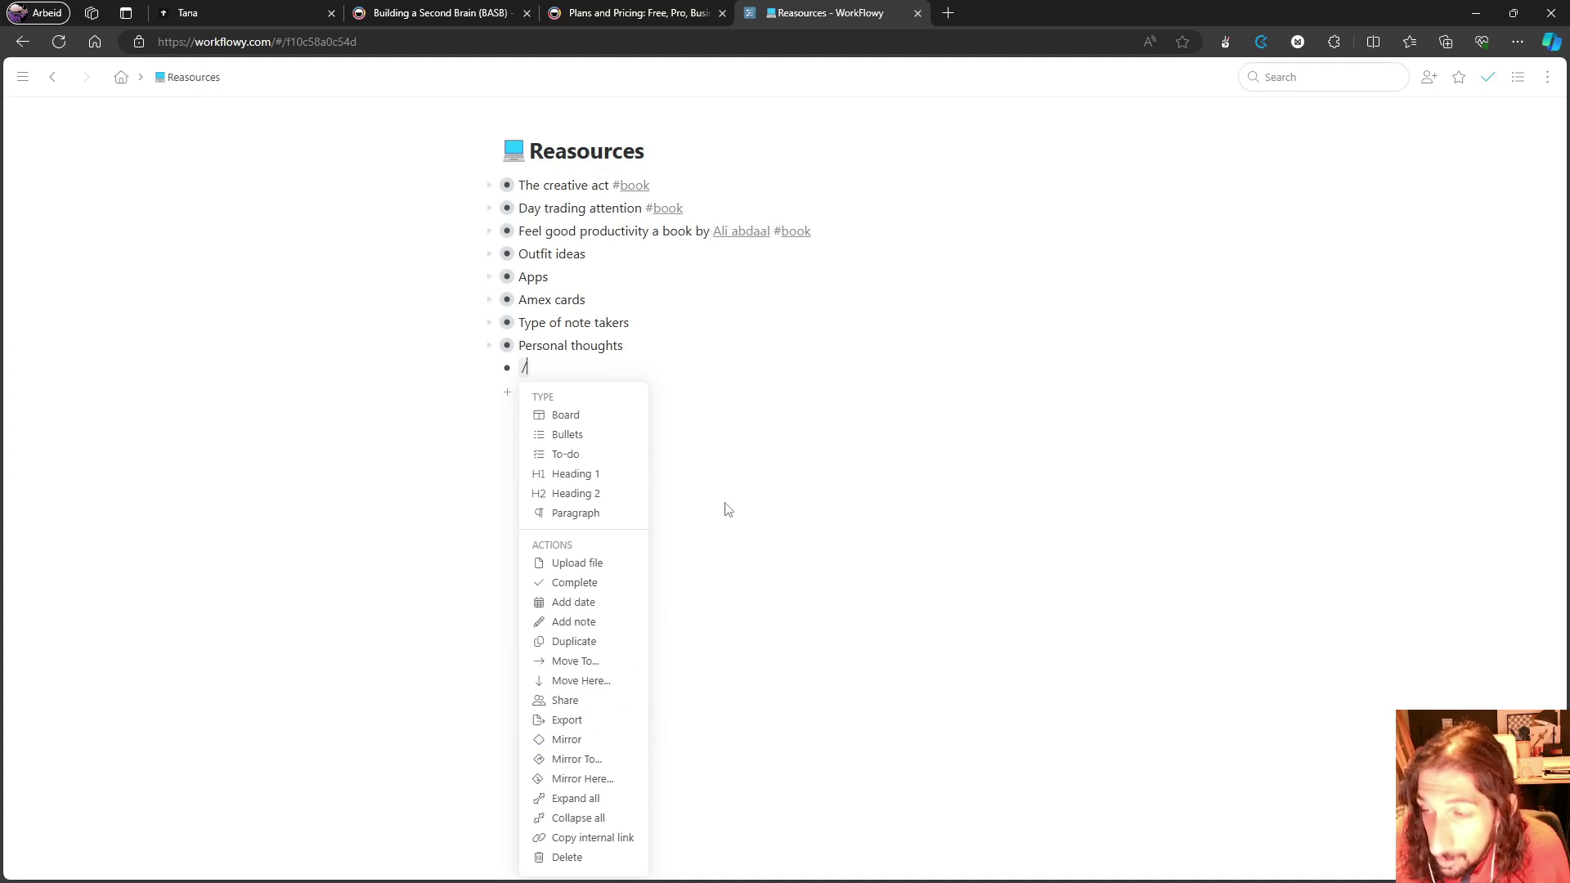
key("BackSpace")
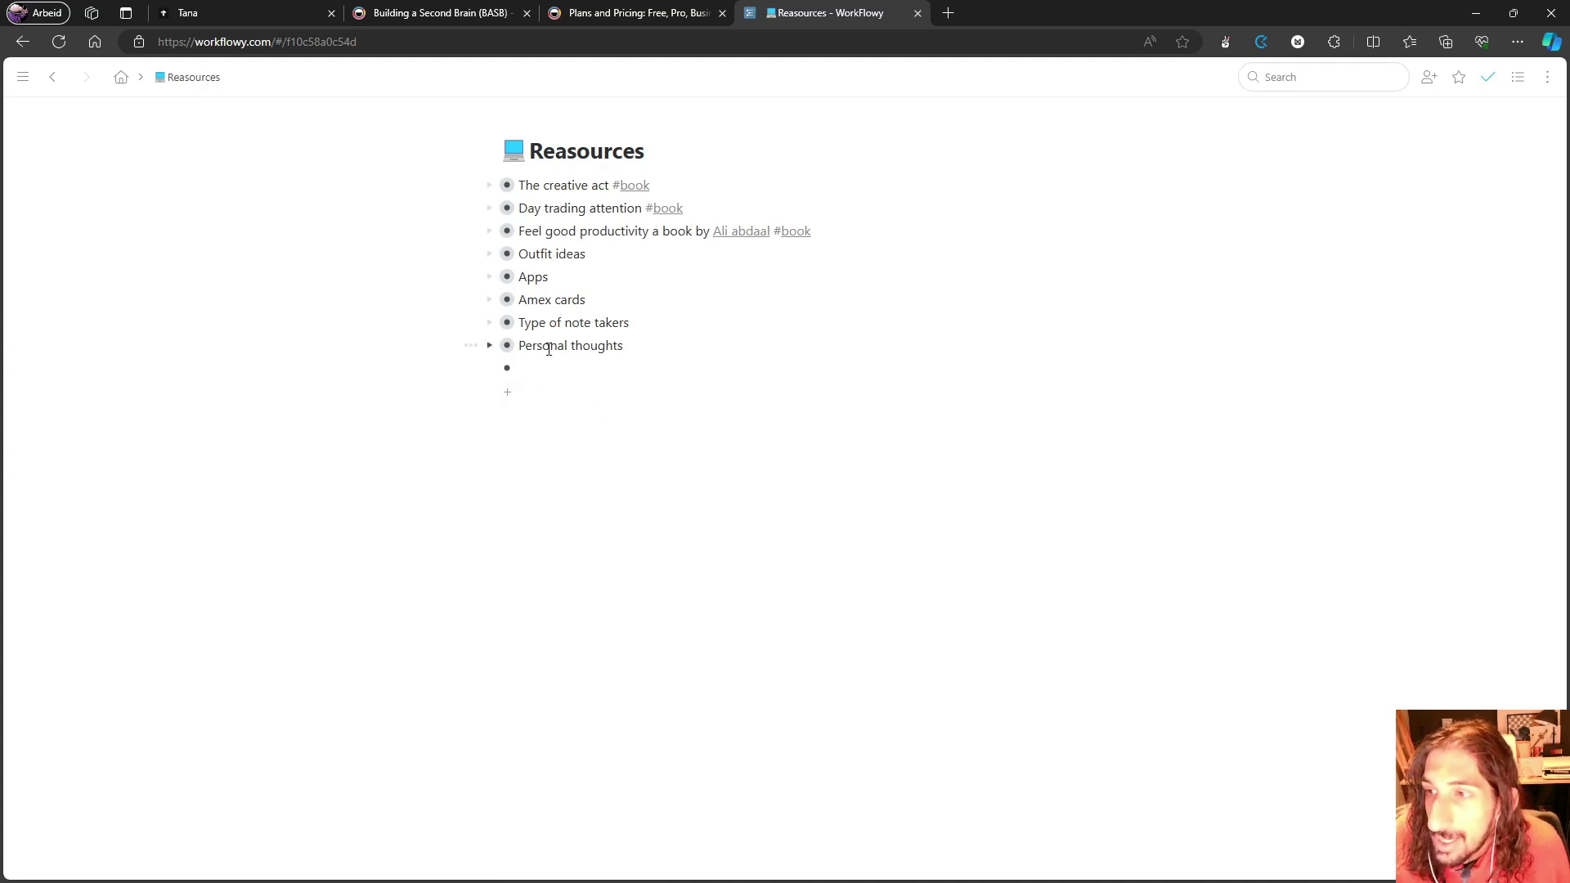
key("BackSpace")
left_click(120, 78)
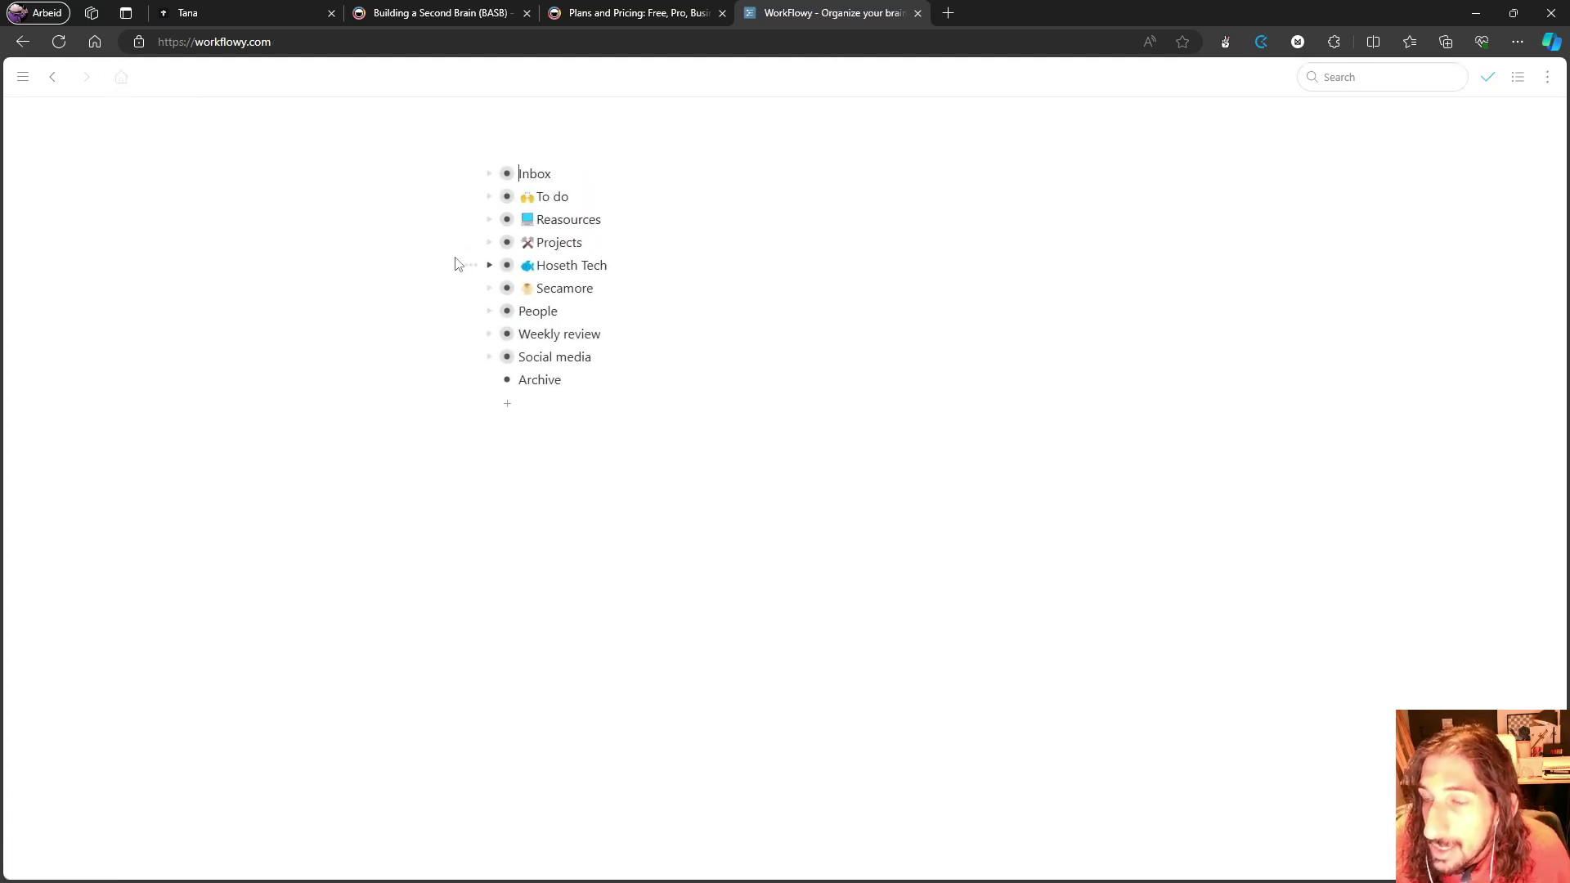
left_click(507, 242)
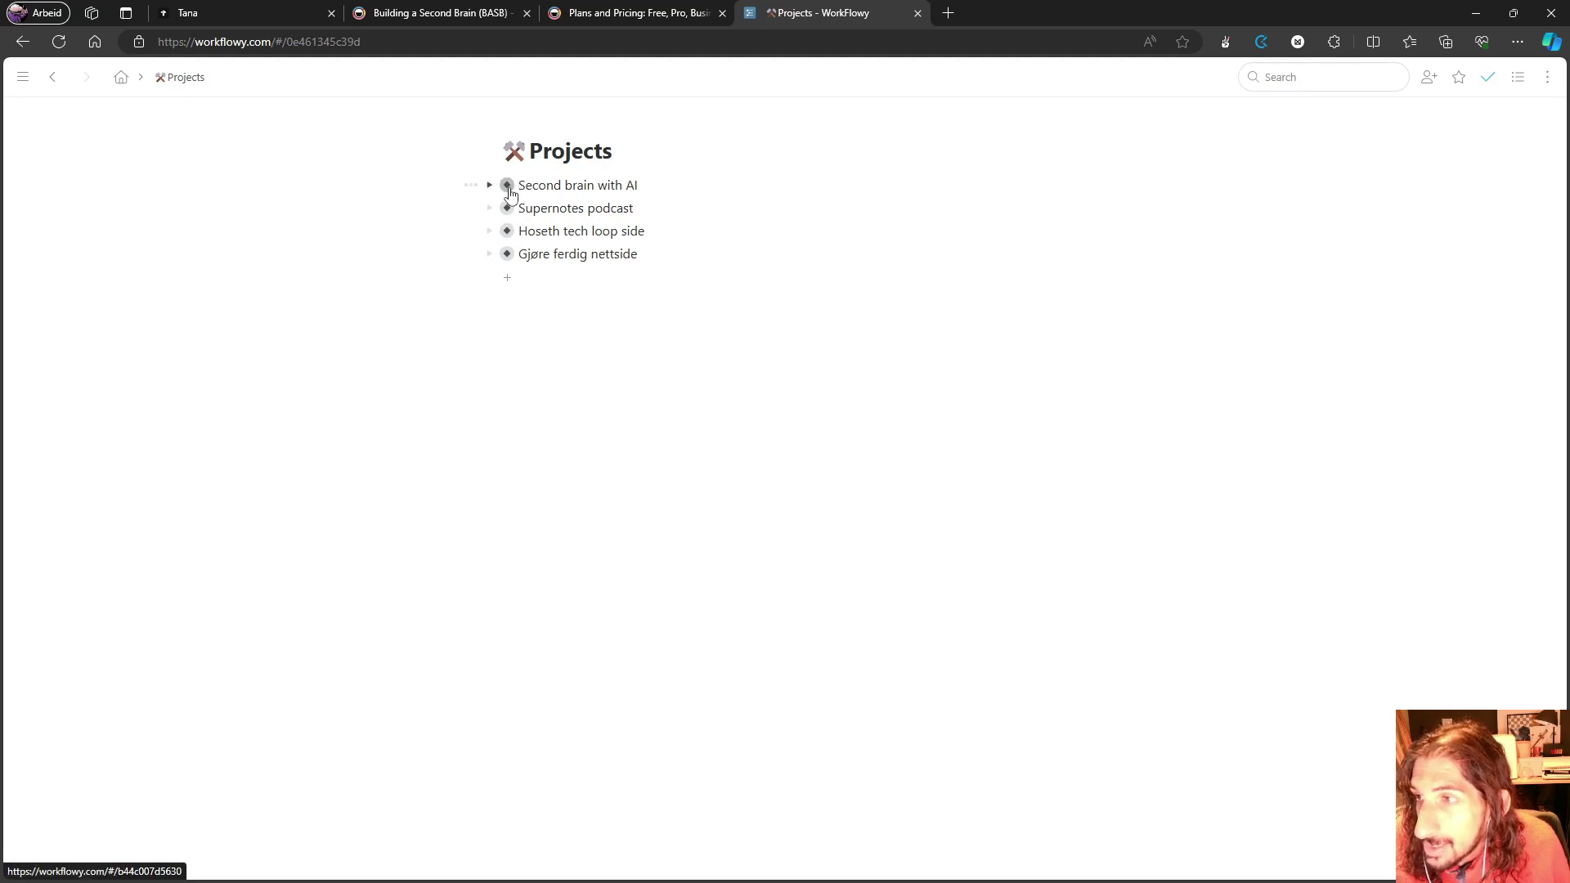
key("alt+Left")
left_click(489, 356)
left_click(518, 379)
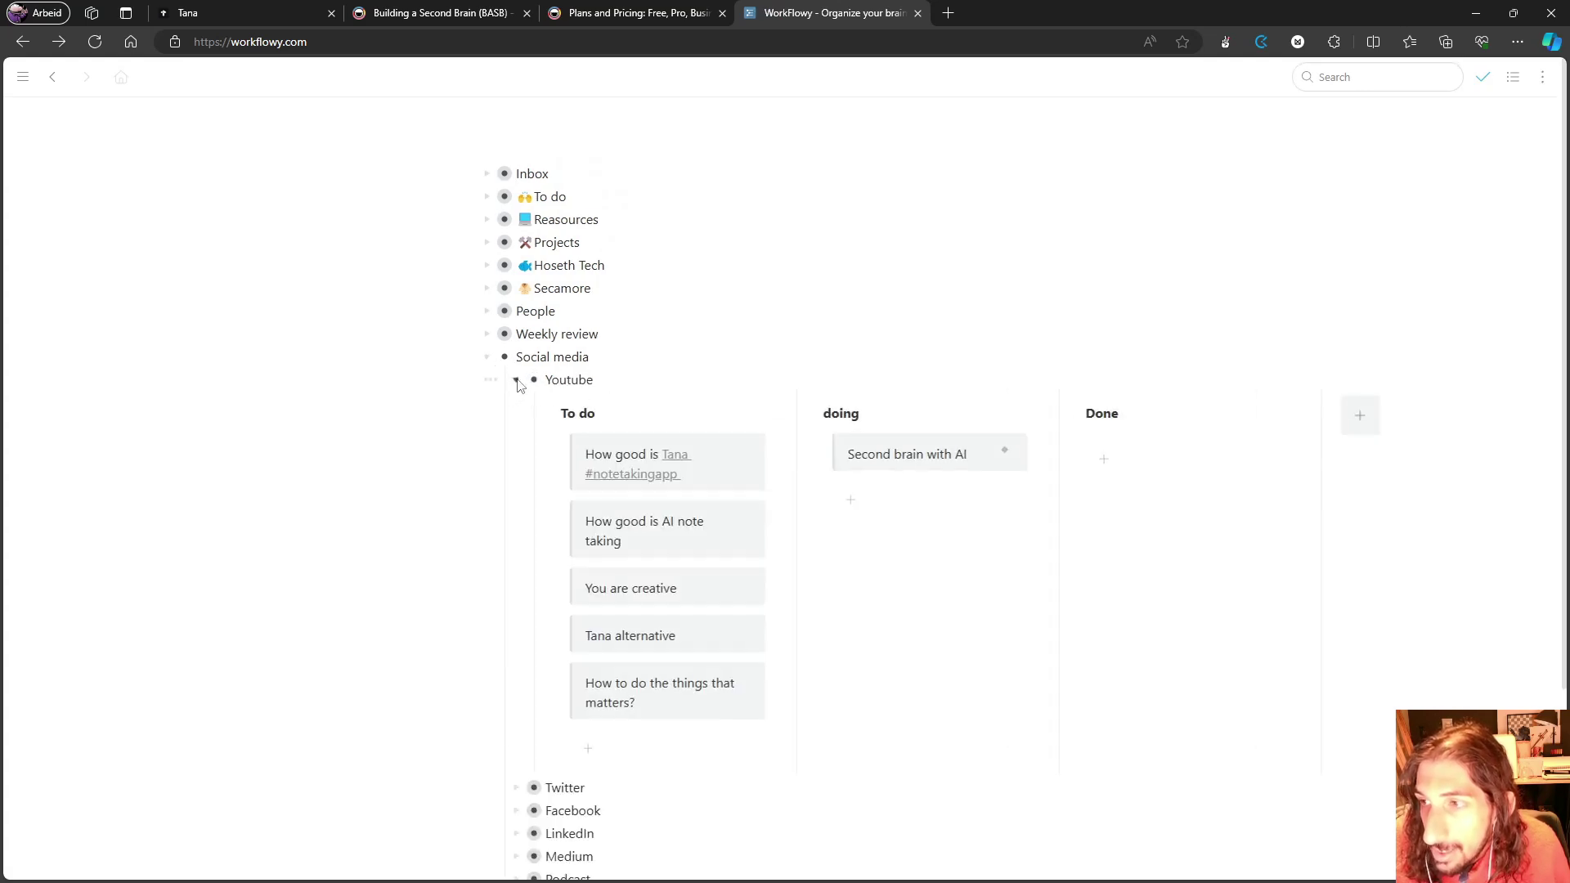
scroll(666, 374, "down", 1)
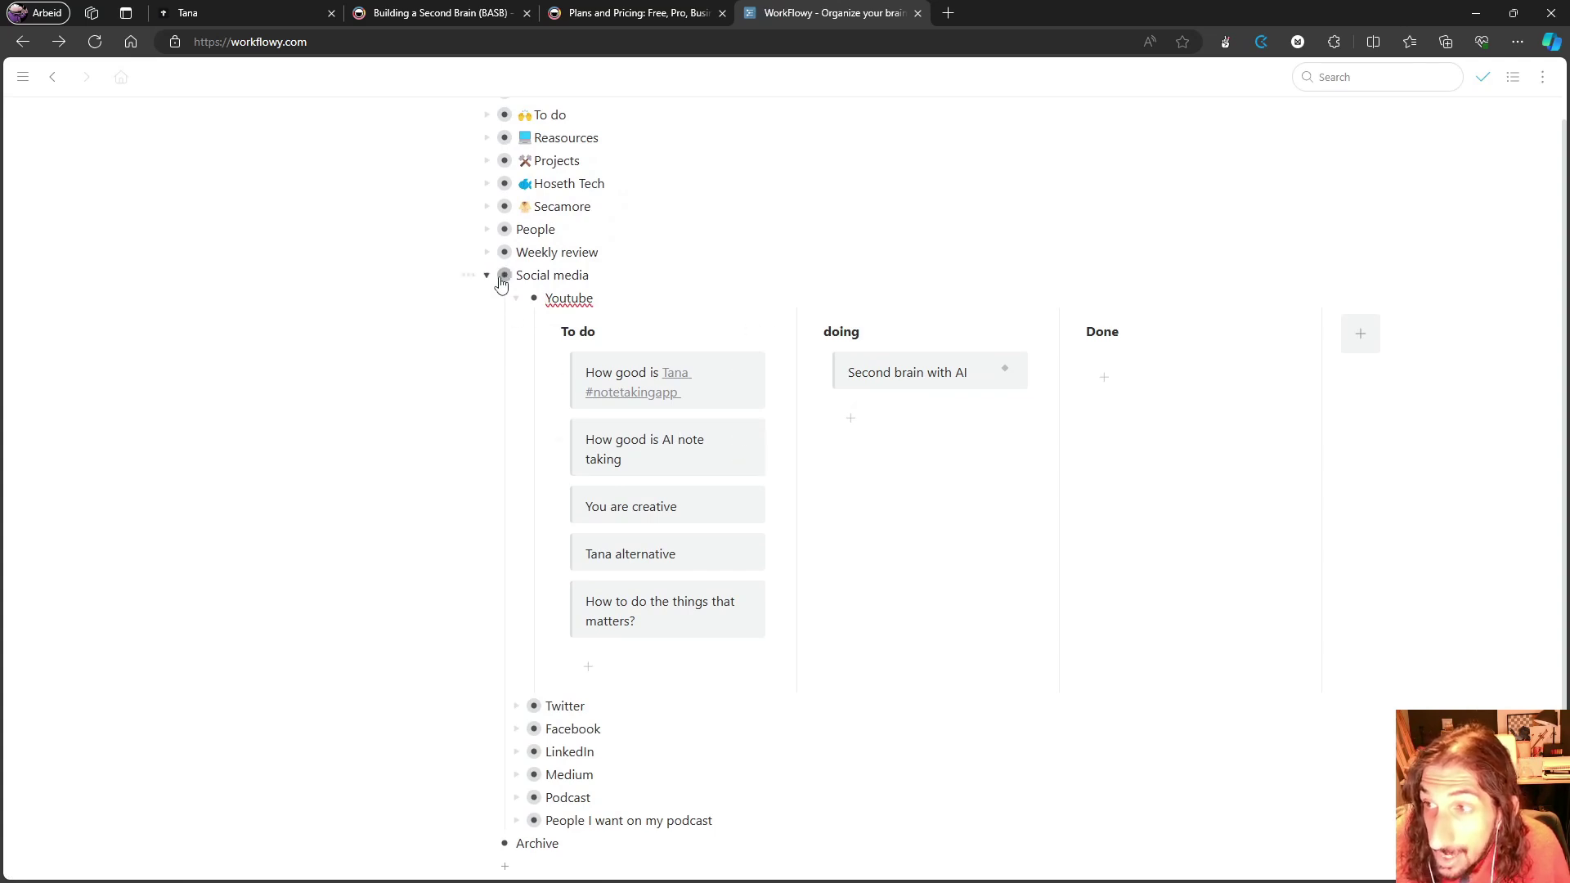
left_click(517, 299)
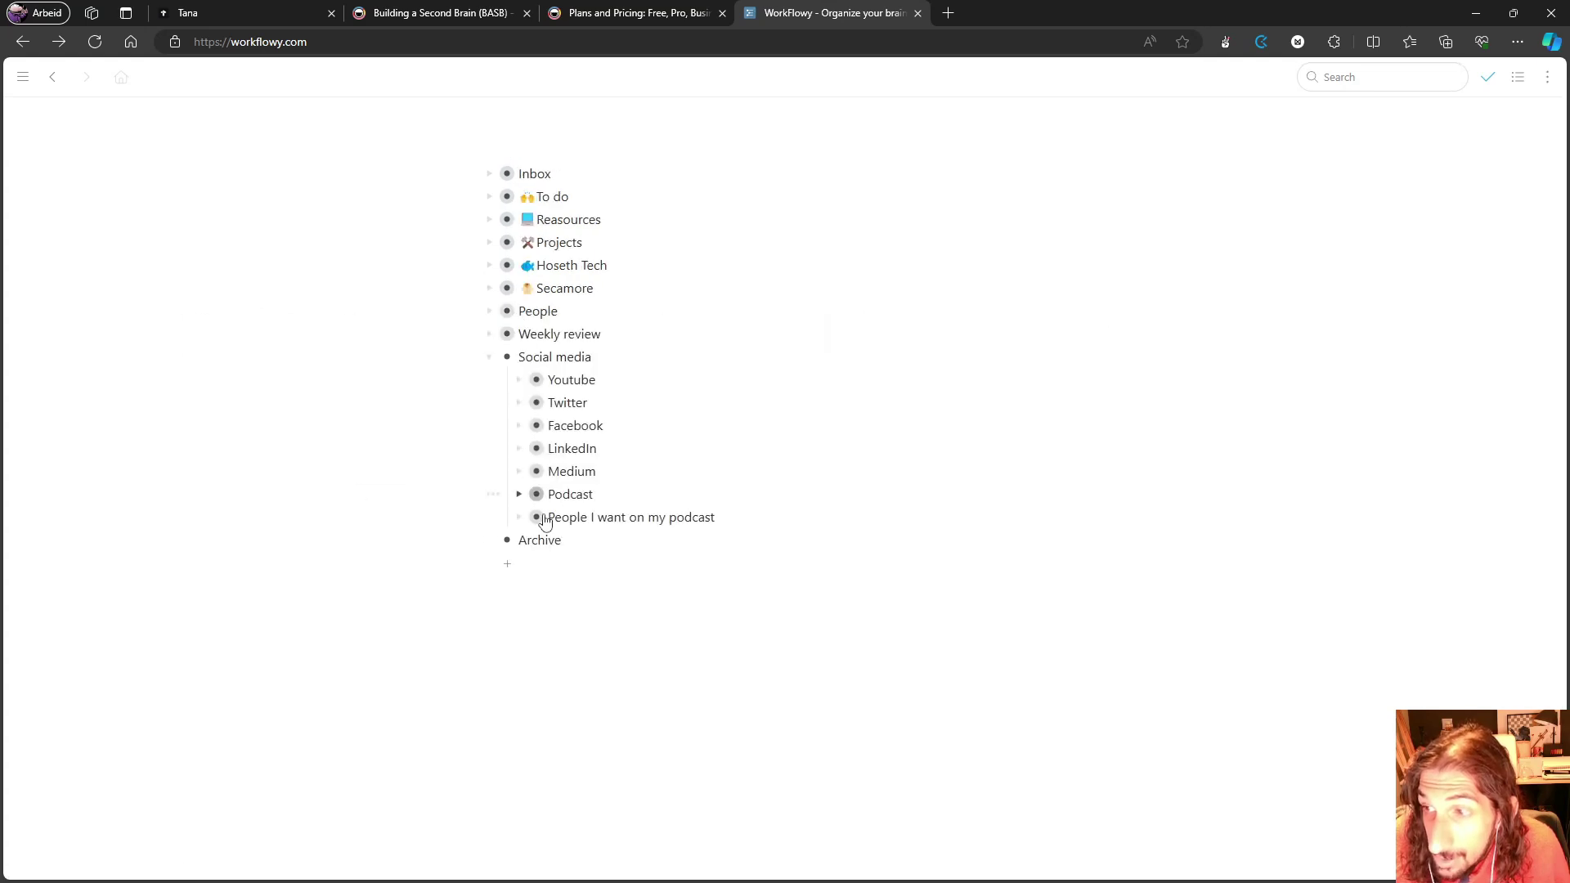
left_click(518, 493)
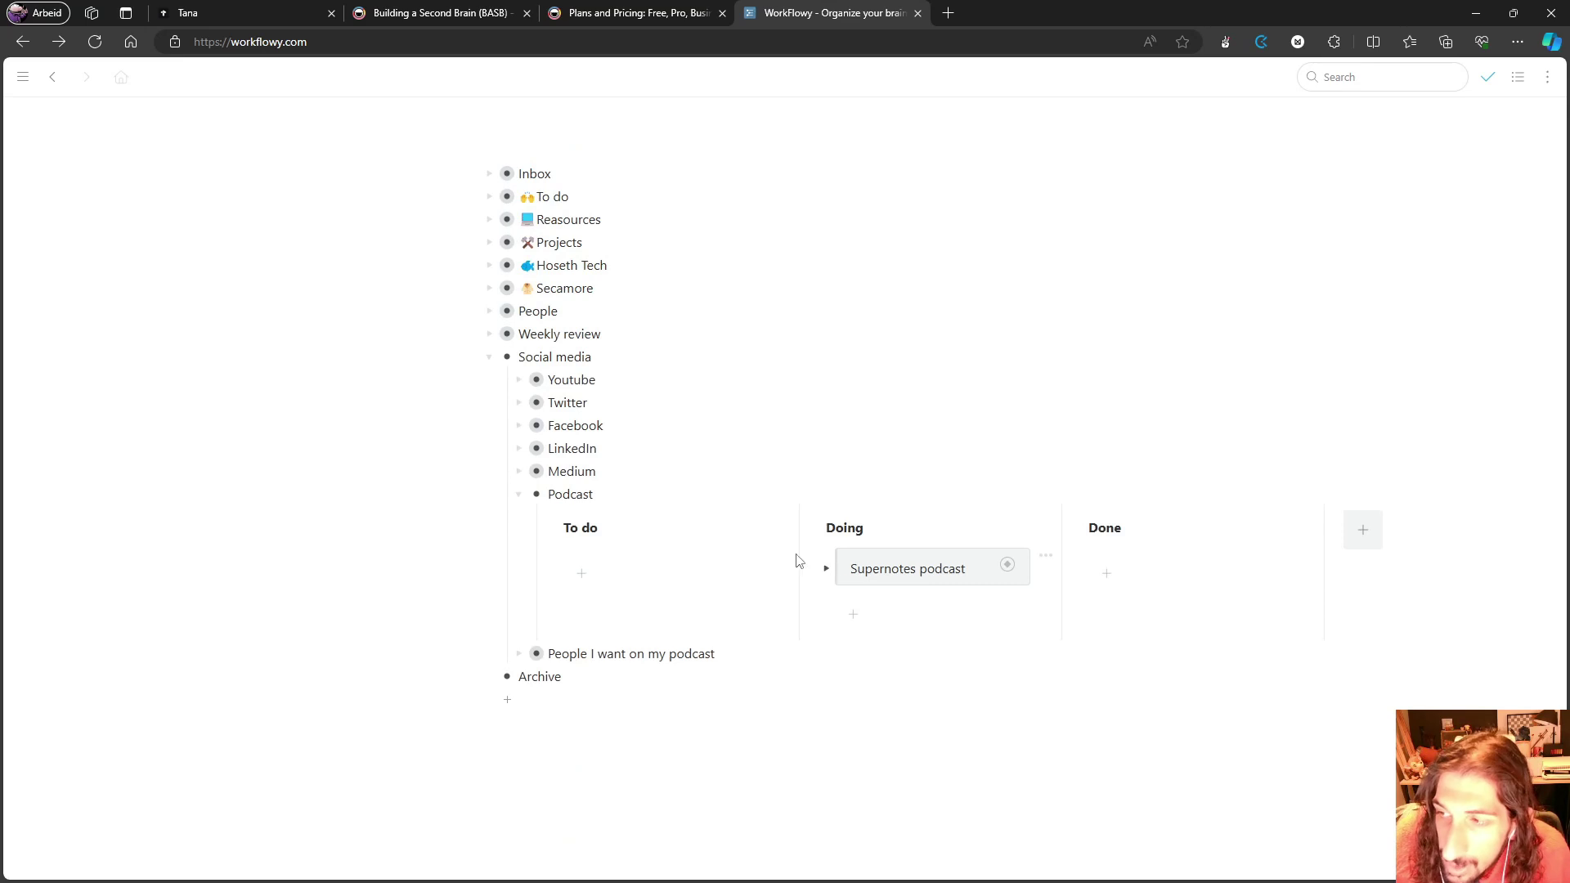
left_click(489, 357)
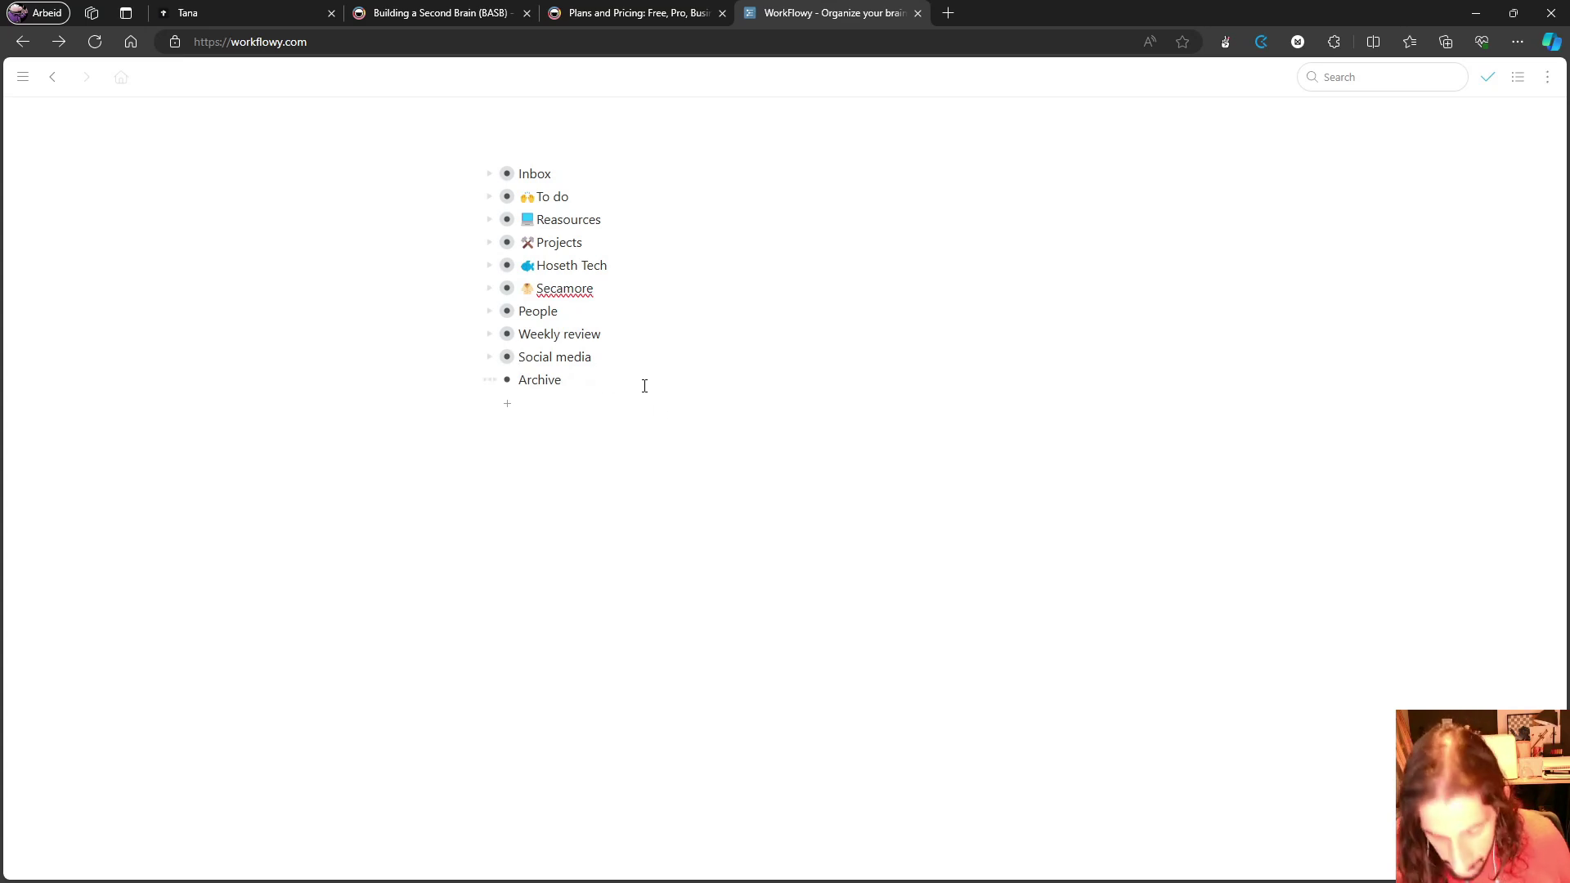
Step: Add a bullet under Social media, try a [[ link, then delete the bullet again
key("Return")
type("[[")
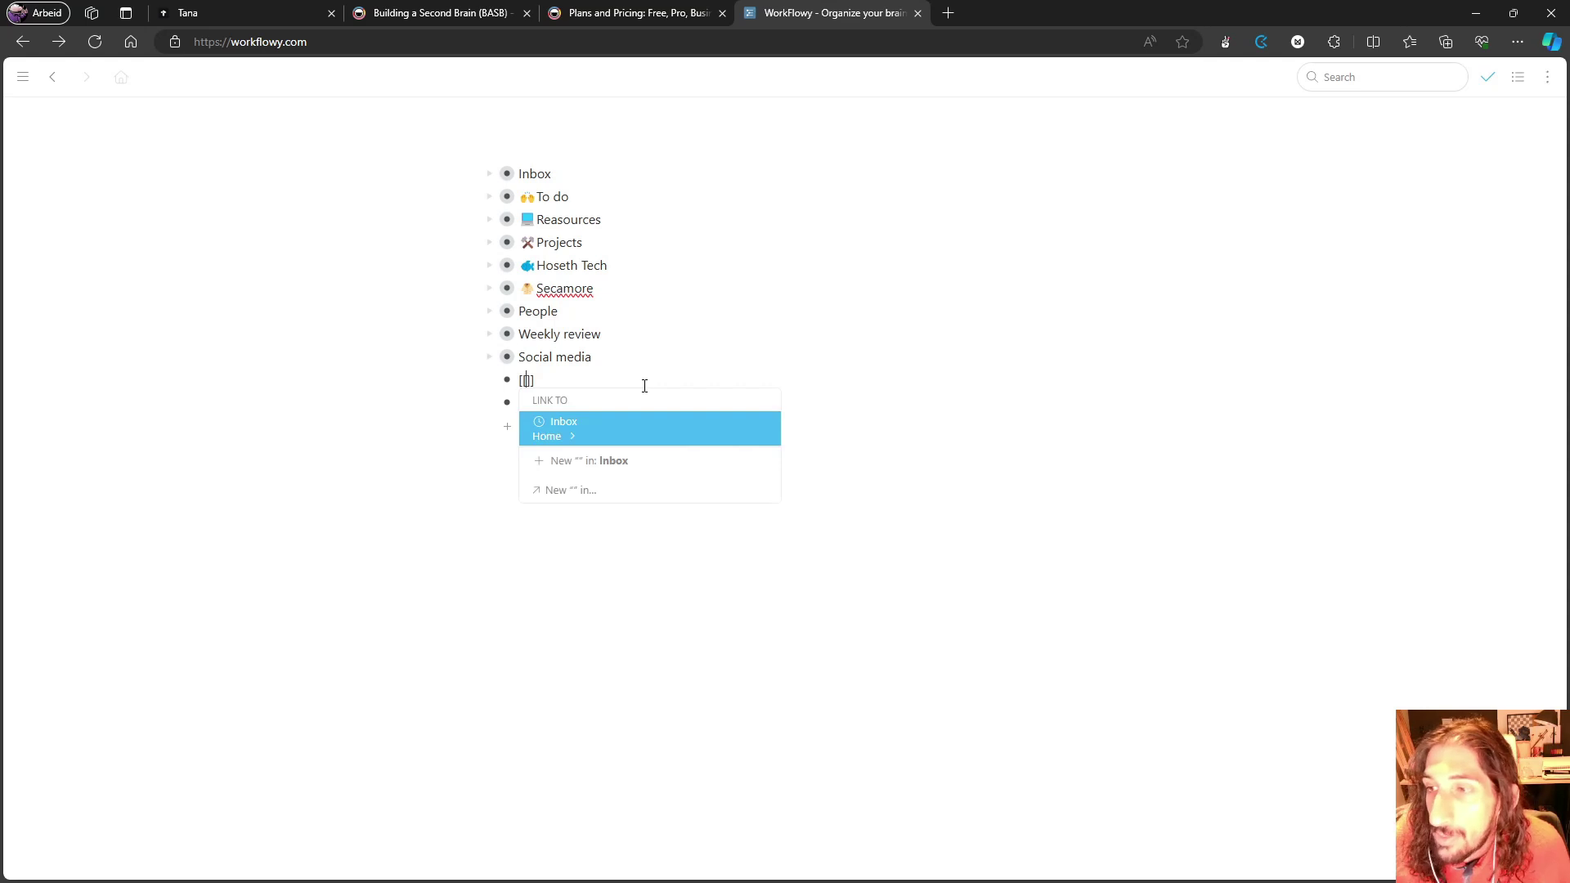
key("Escape")
key("BackSpace")
key("BackSpace")
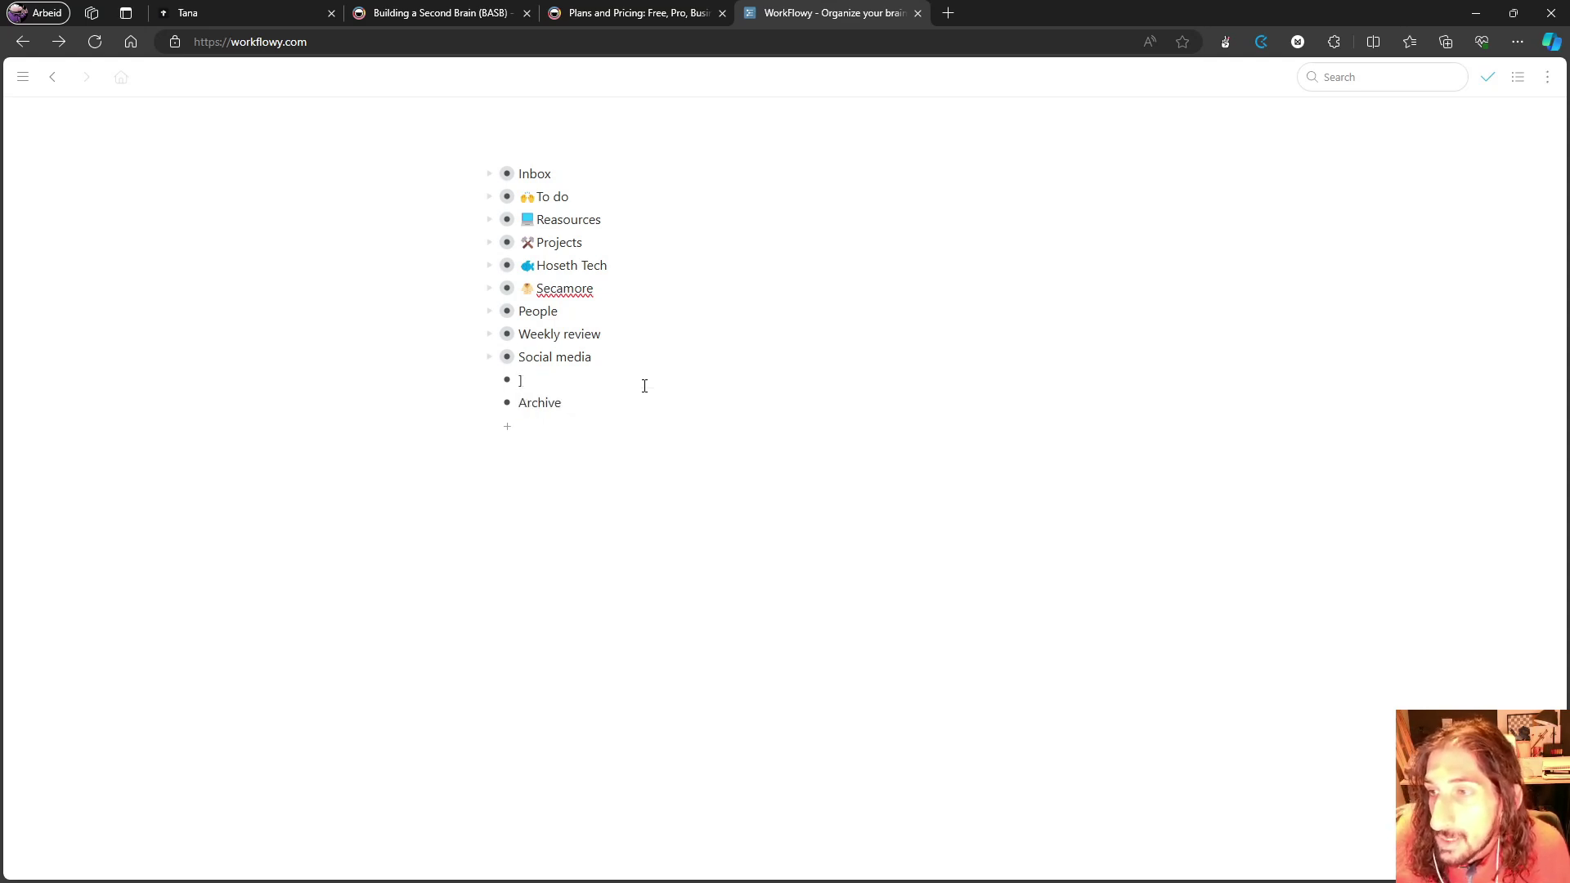
key("Delete")
key("BackSpace")
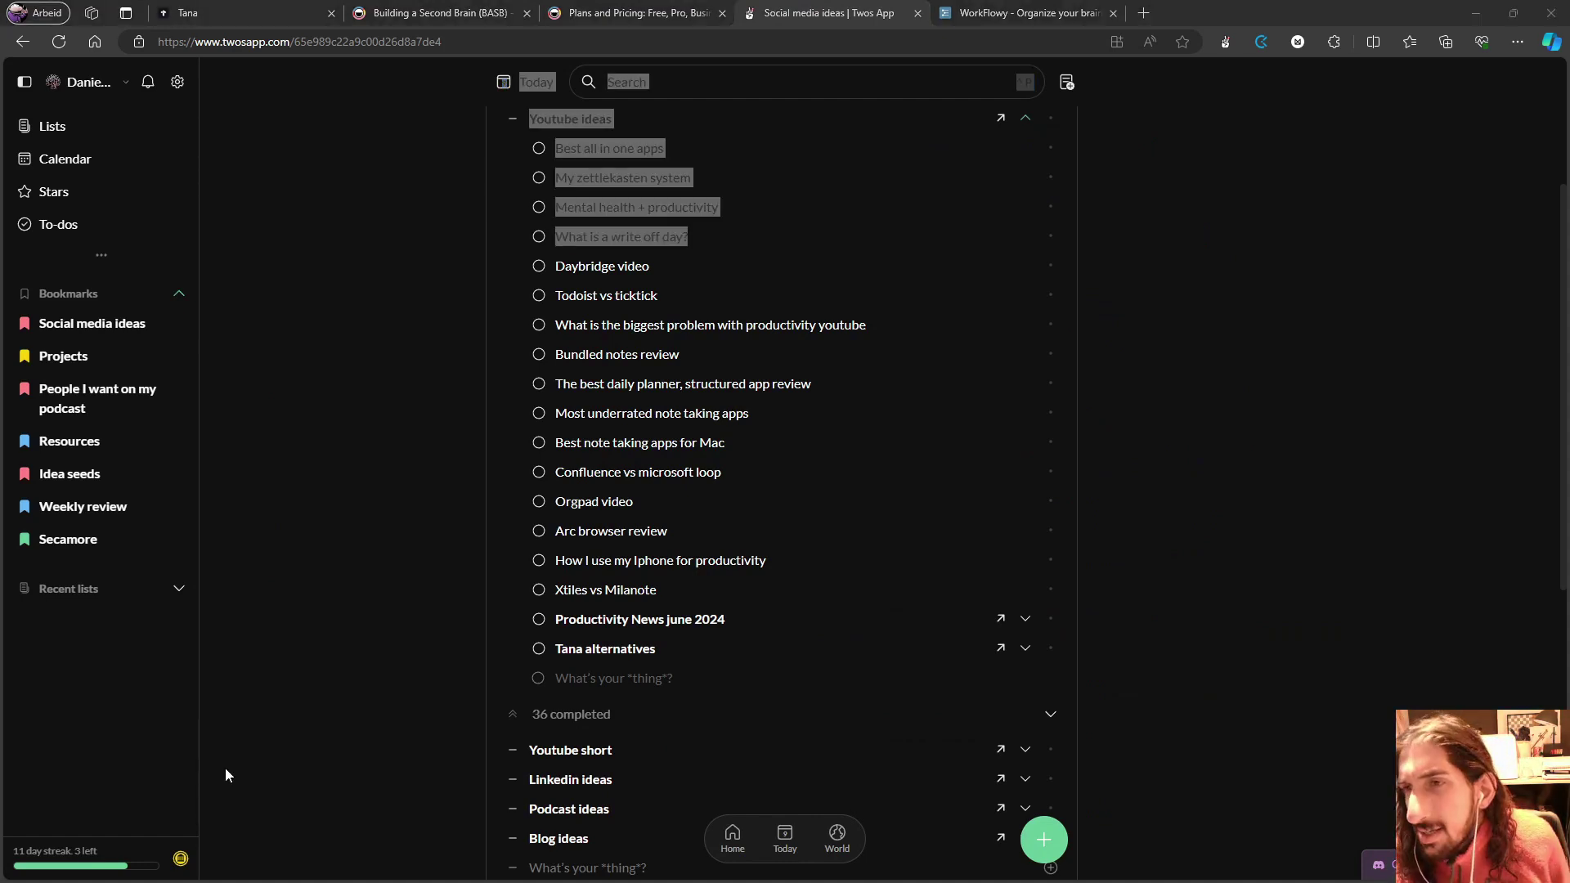
Step: From the Twos Home page, open the Tana alternatives card under Recent lists
left_click(95, 128)
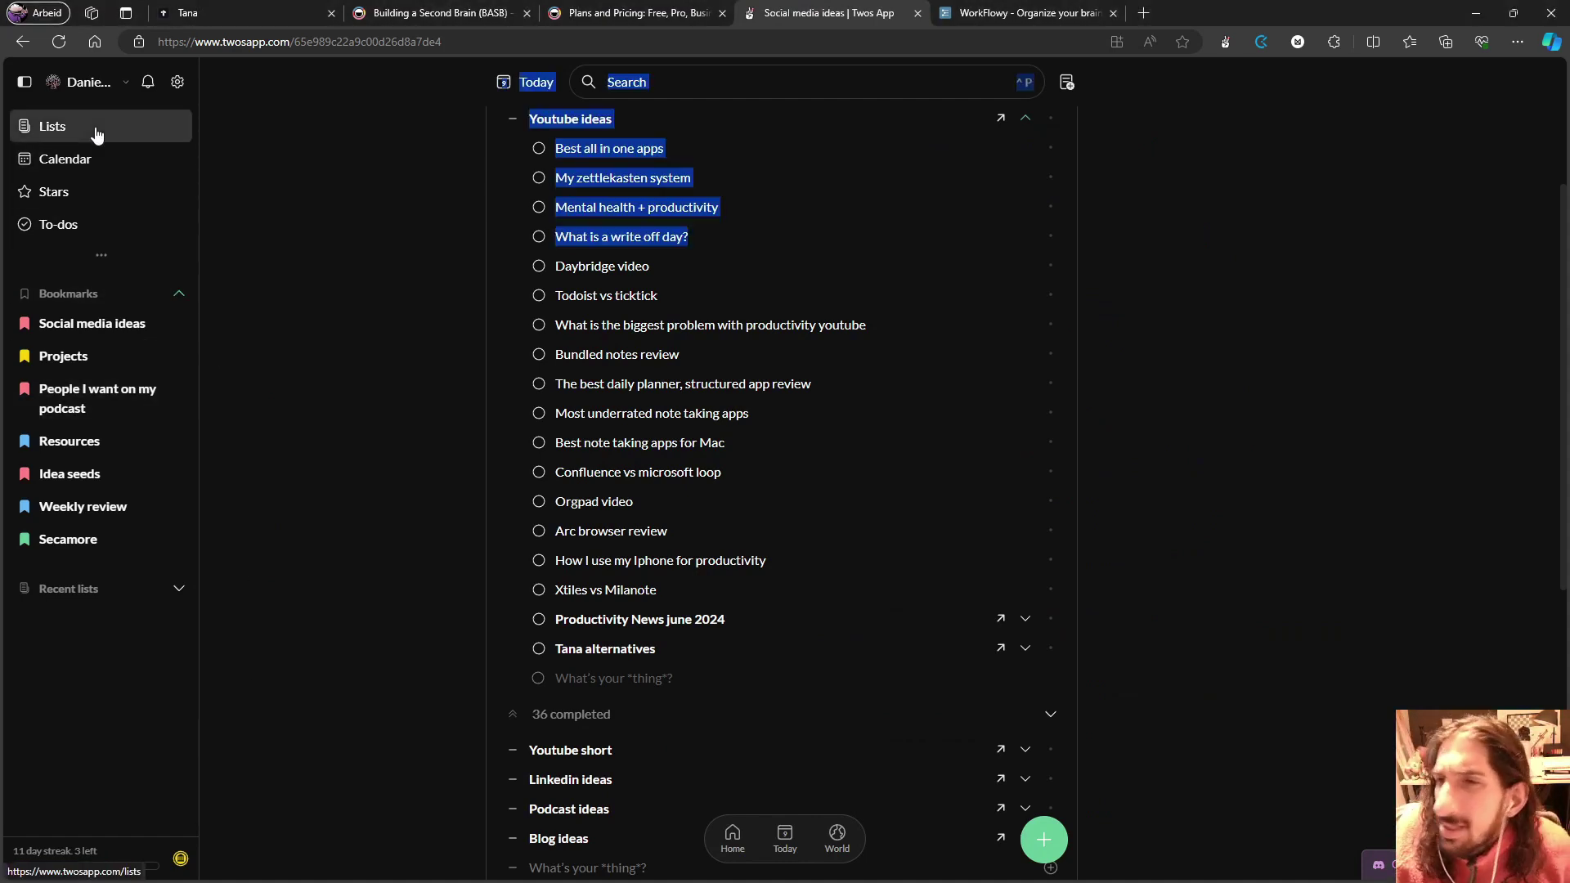
left_click(504, 84)
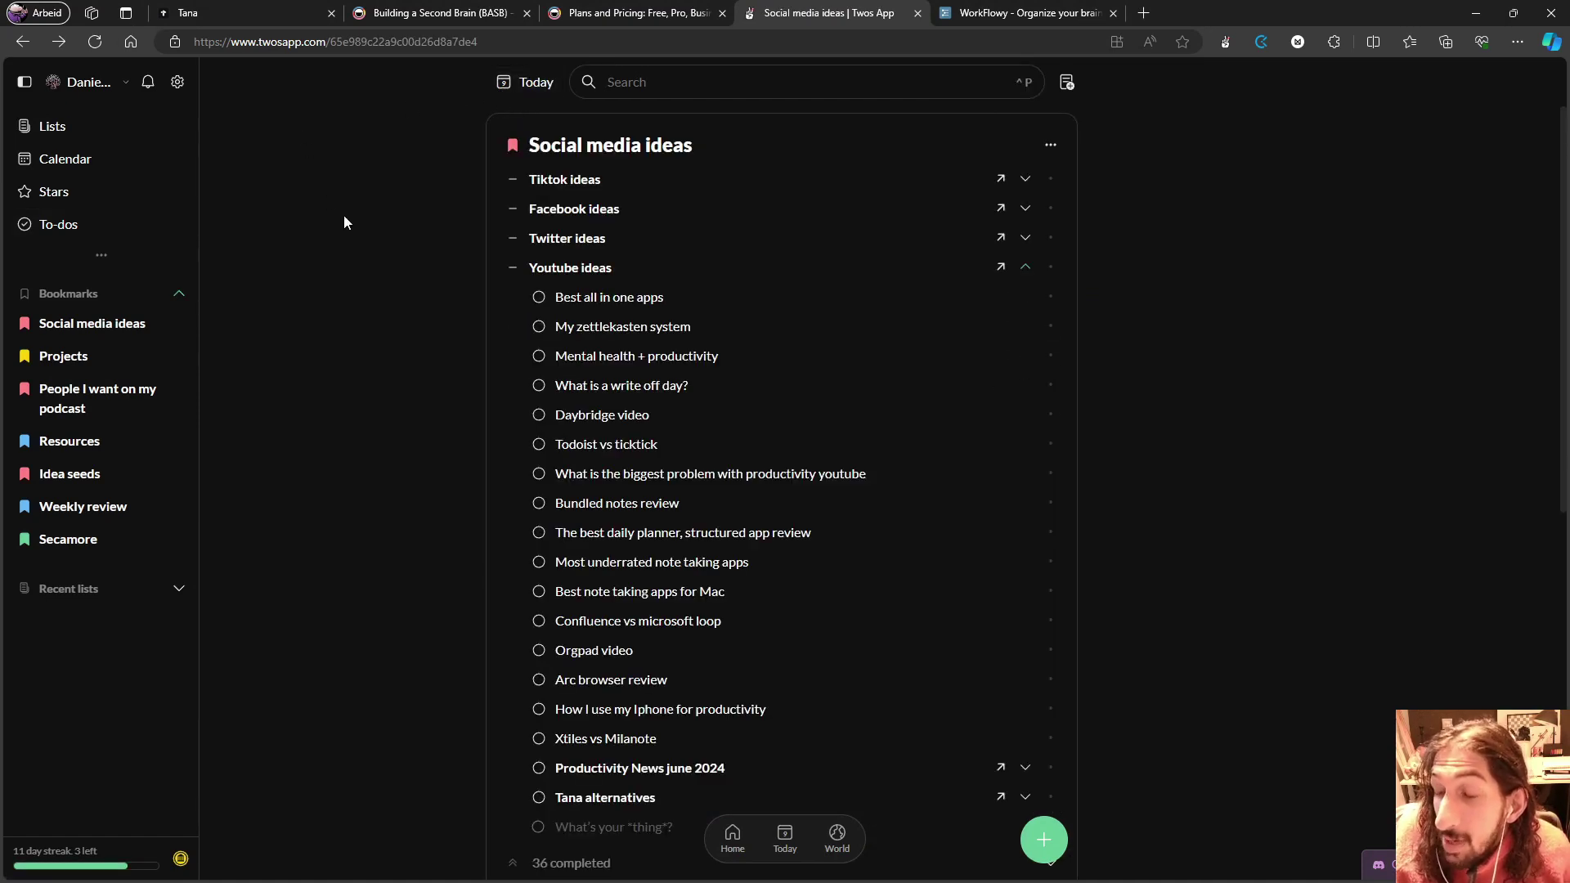
left_click(734, 843)
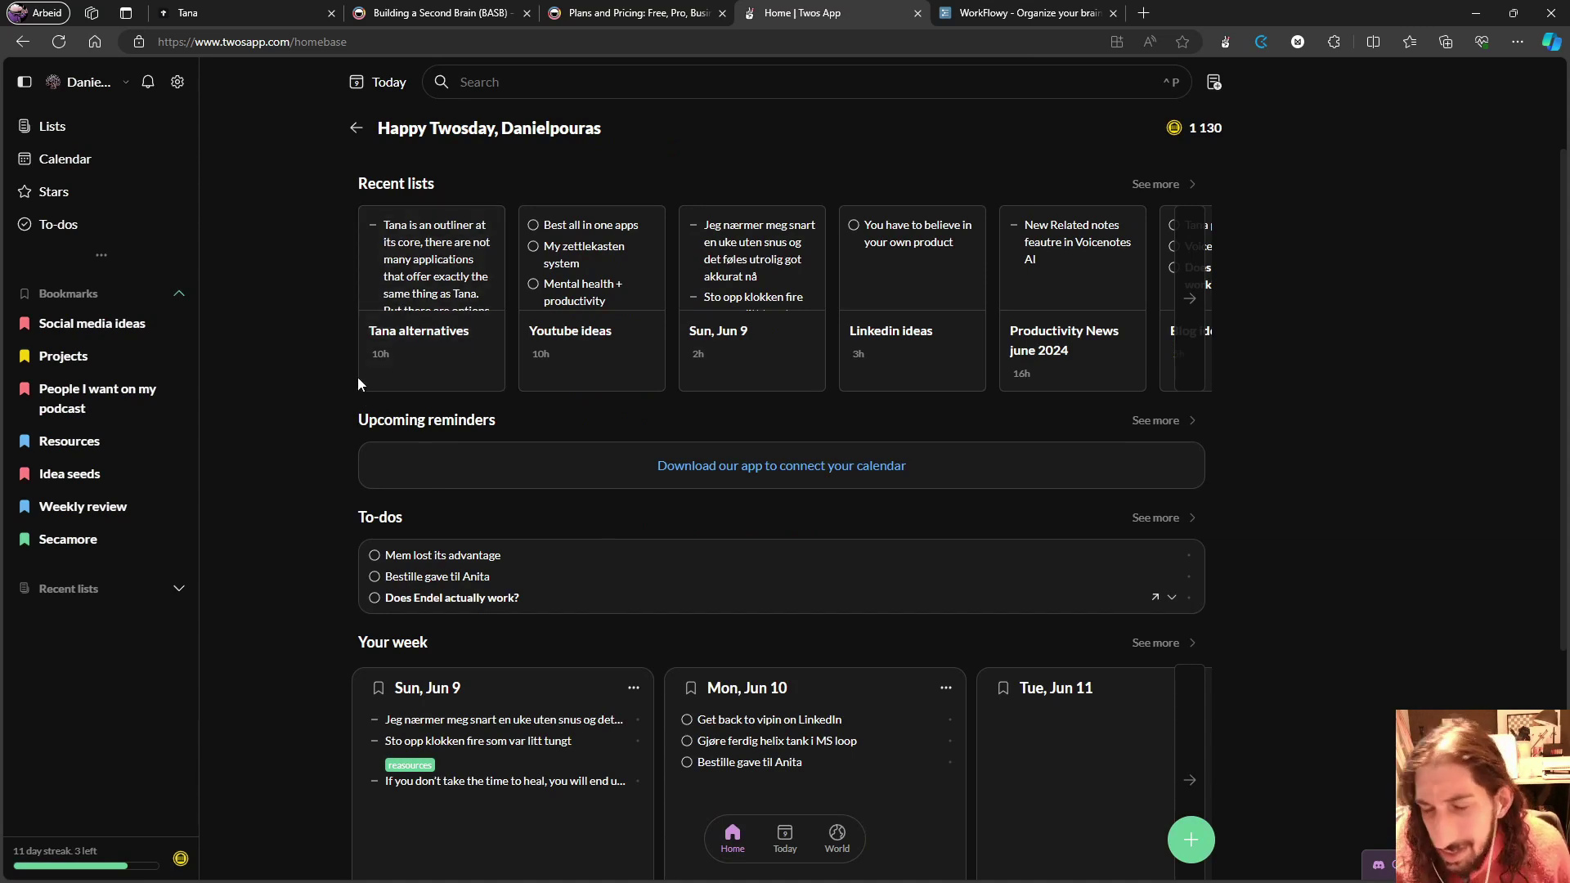
left_click(440, 360)
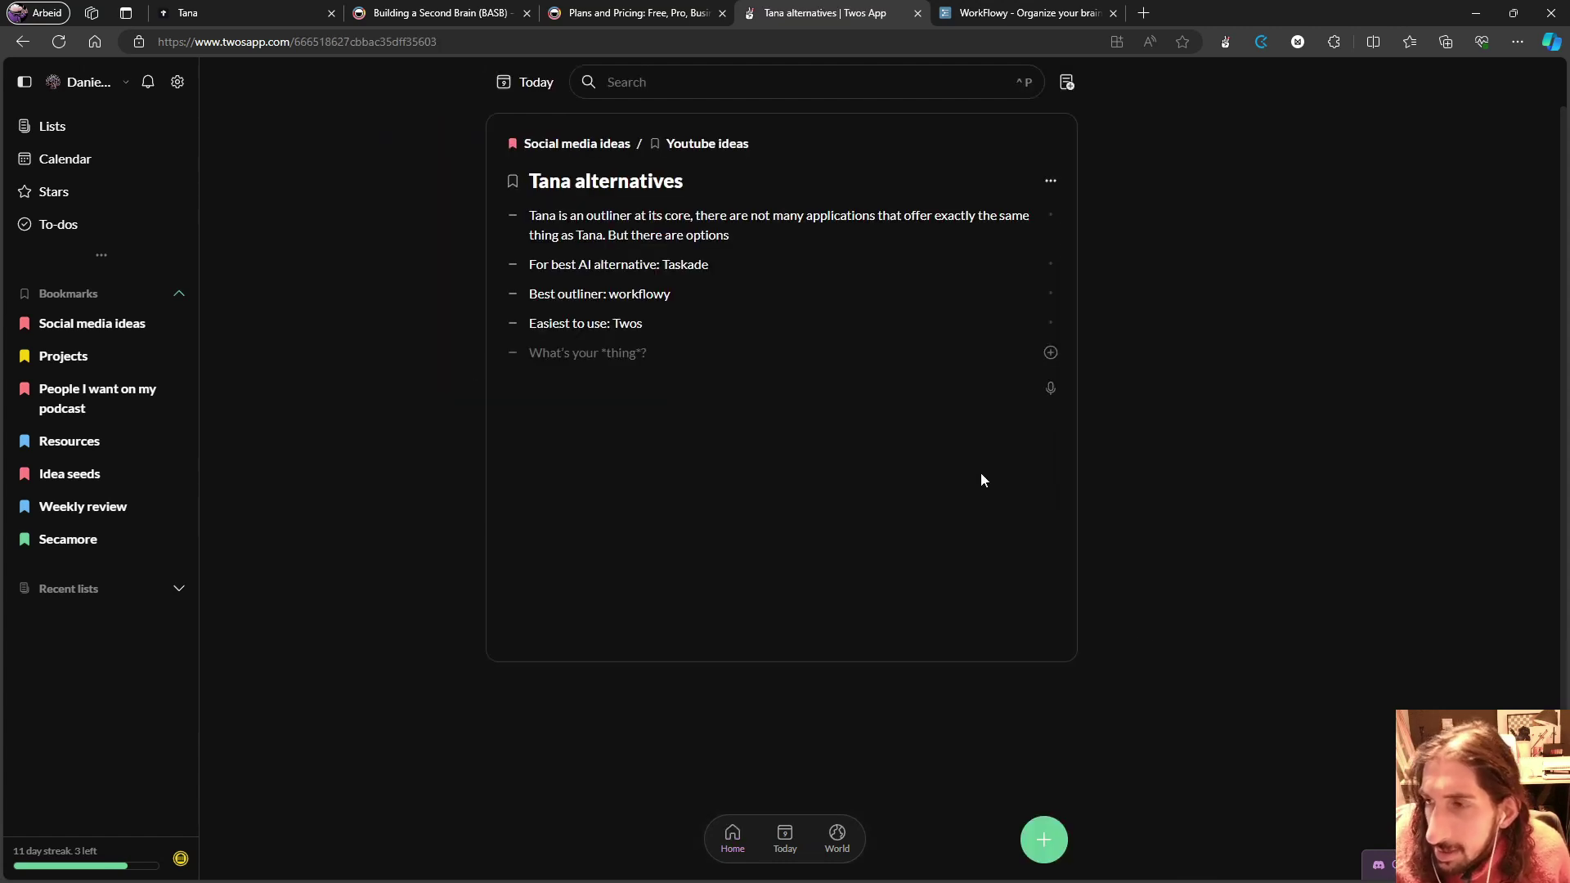
Step: Check the Thing type picker and list options, then open the More views panel
left_click(513, 352)
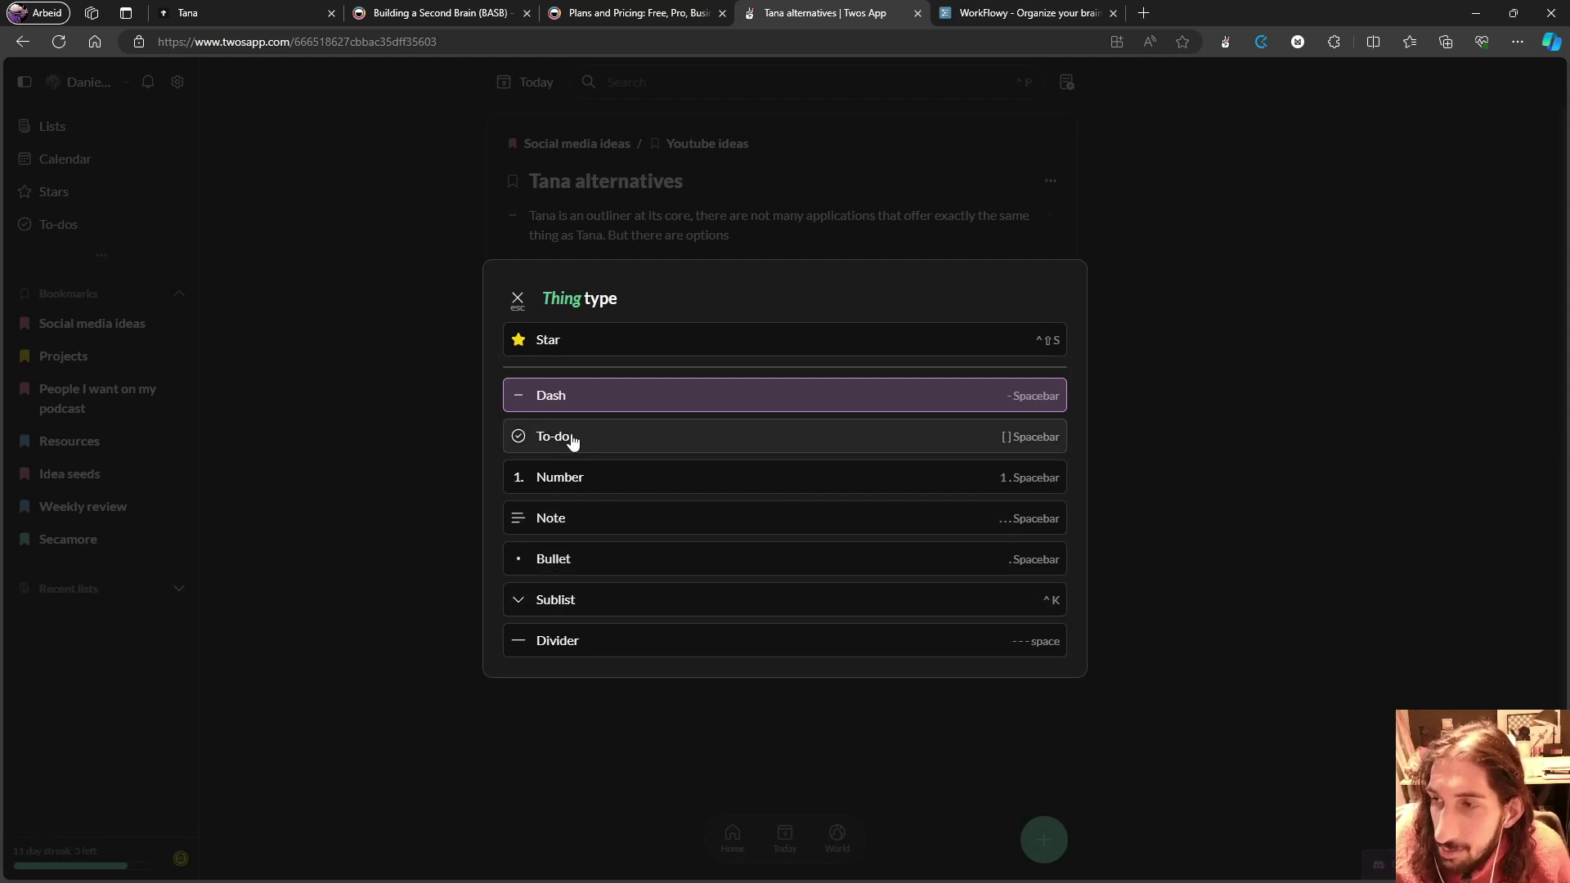
left_click(378, 397)
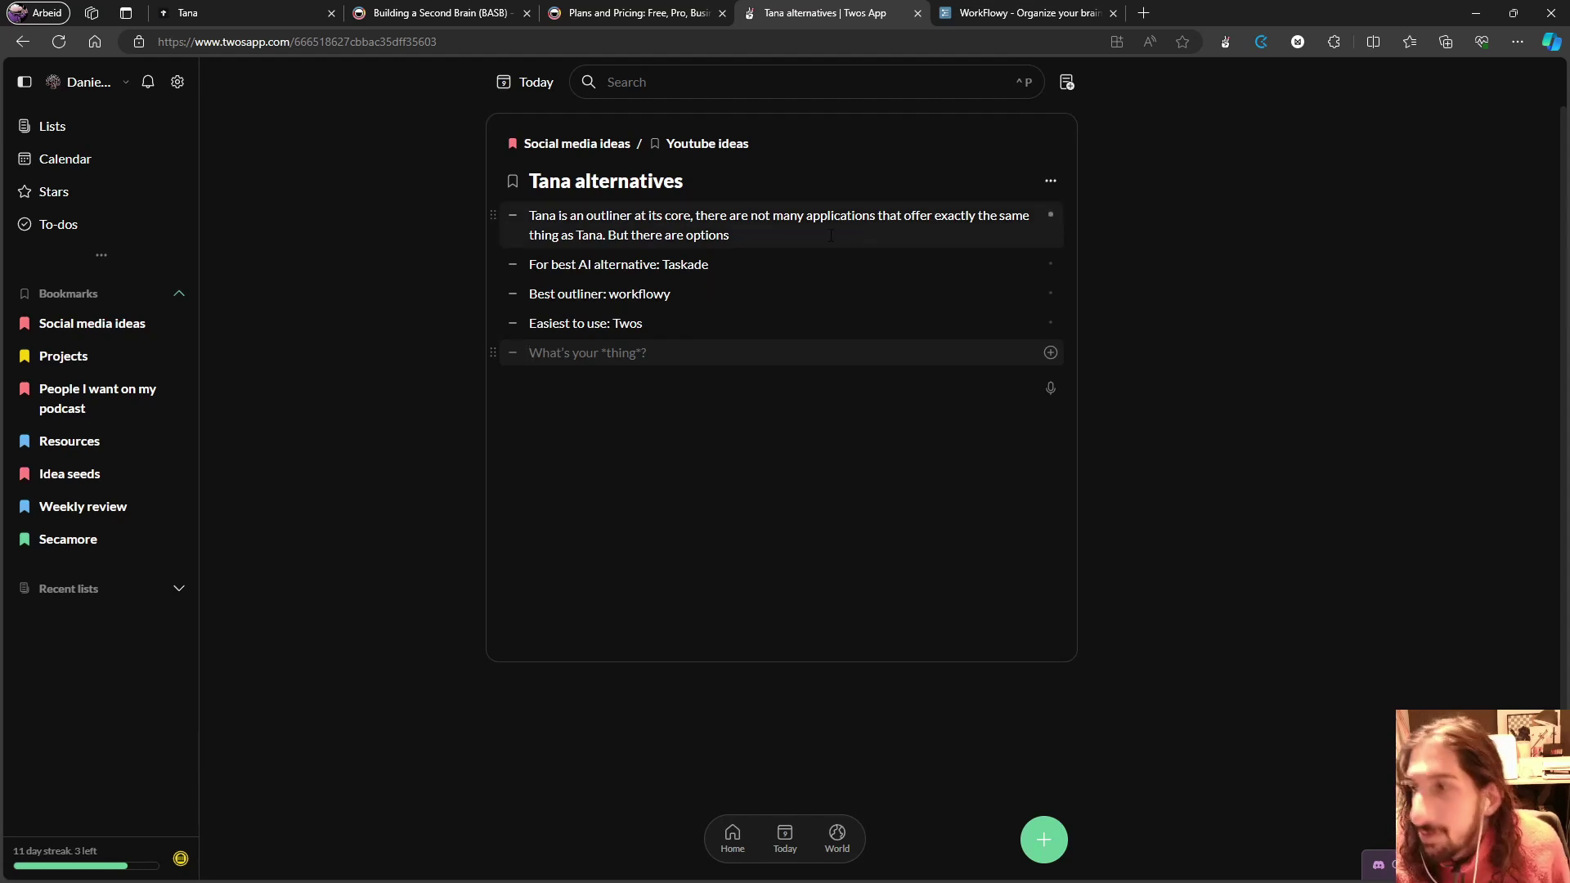
left_click(1049, 182)
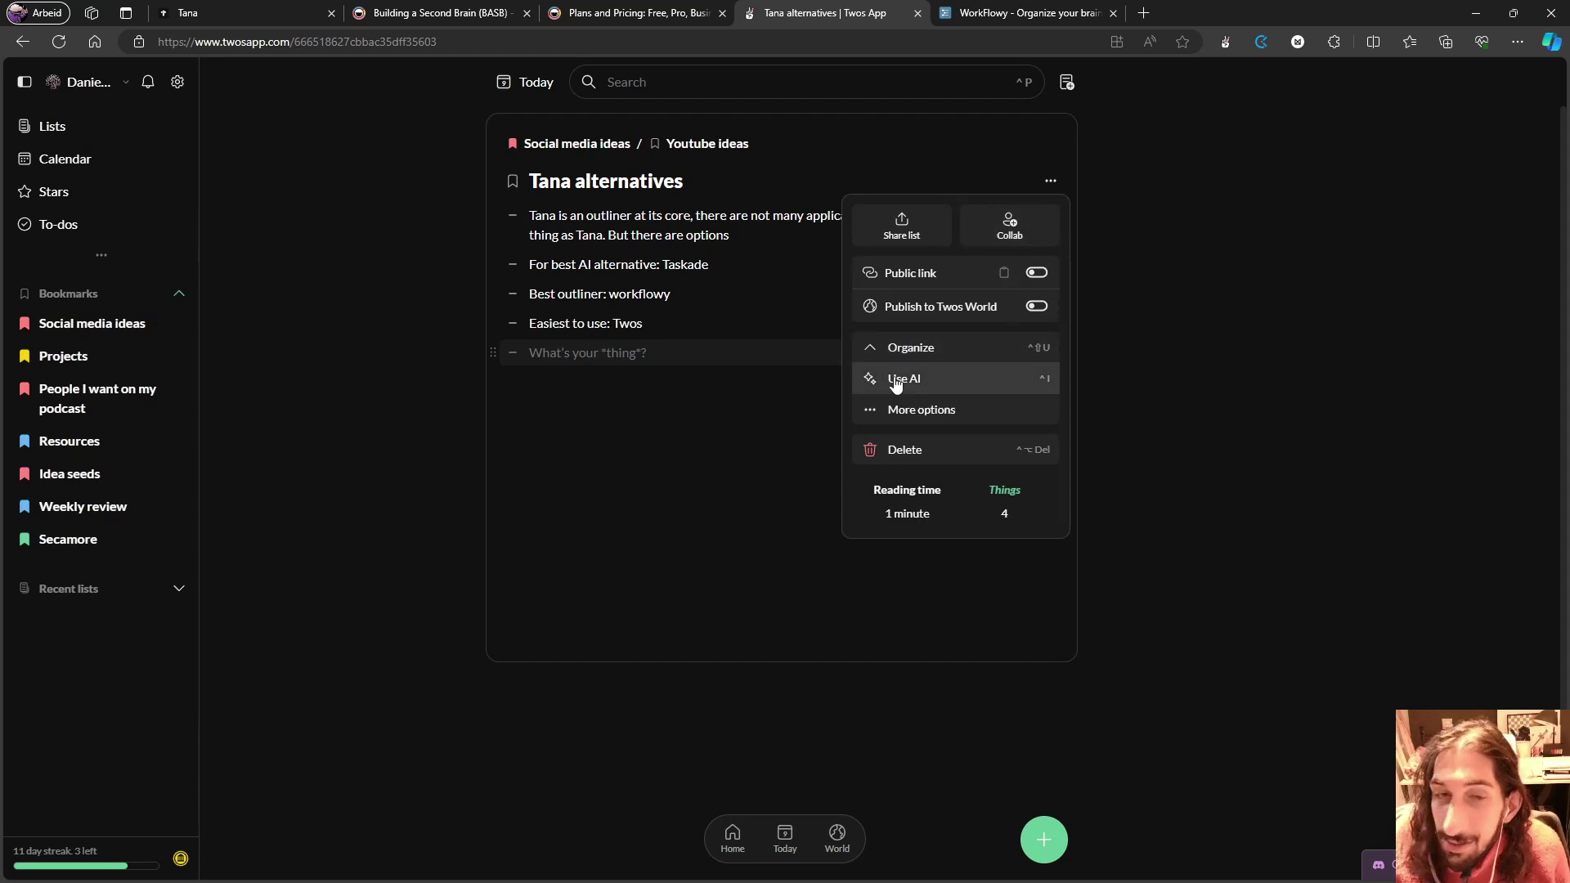
left_click(717, 345)
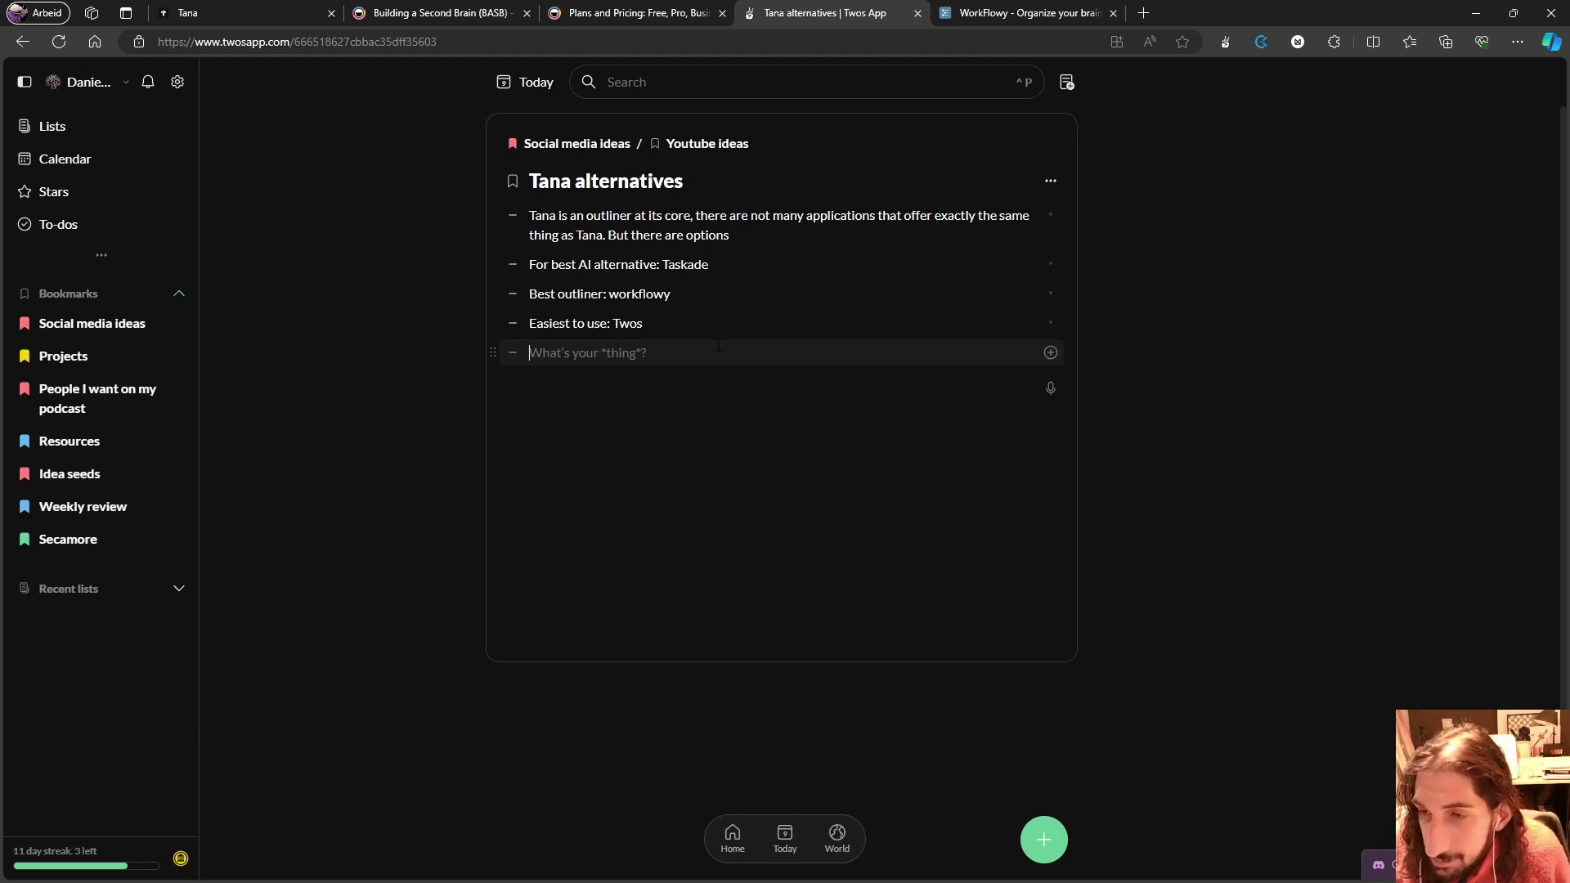
left_click(92, 263)
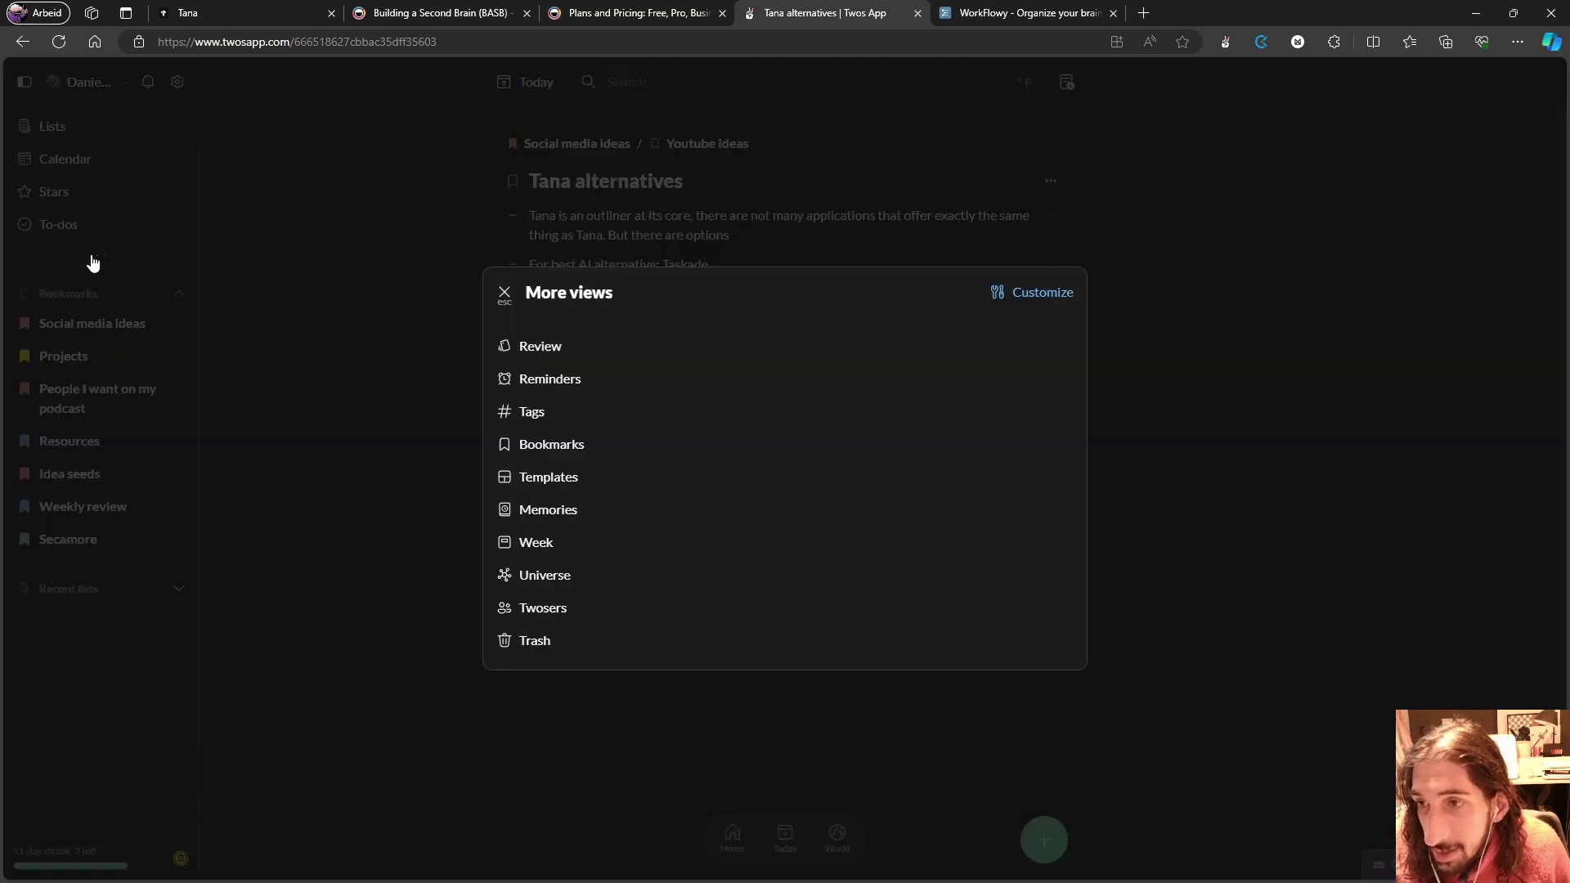
Step: Pan and zoom around the Universe graph of notes, then return Home
left_click(535, 574)
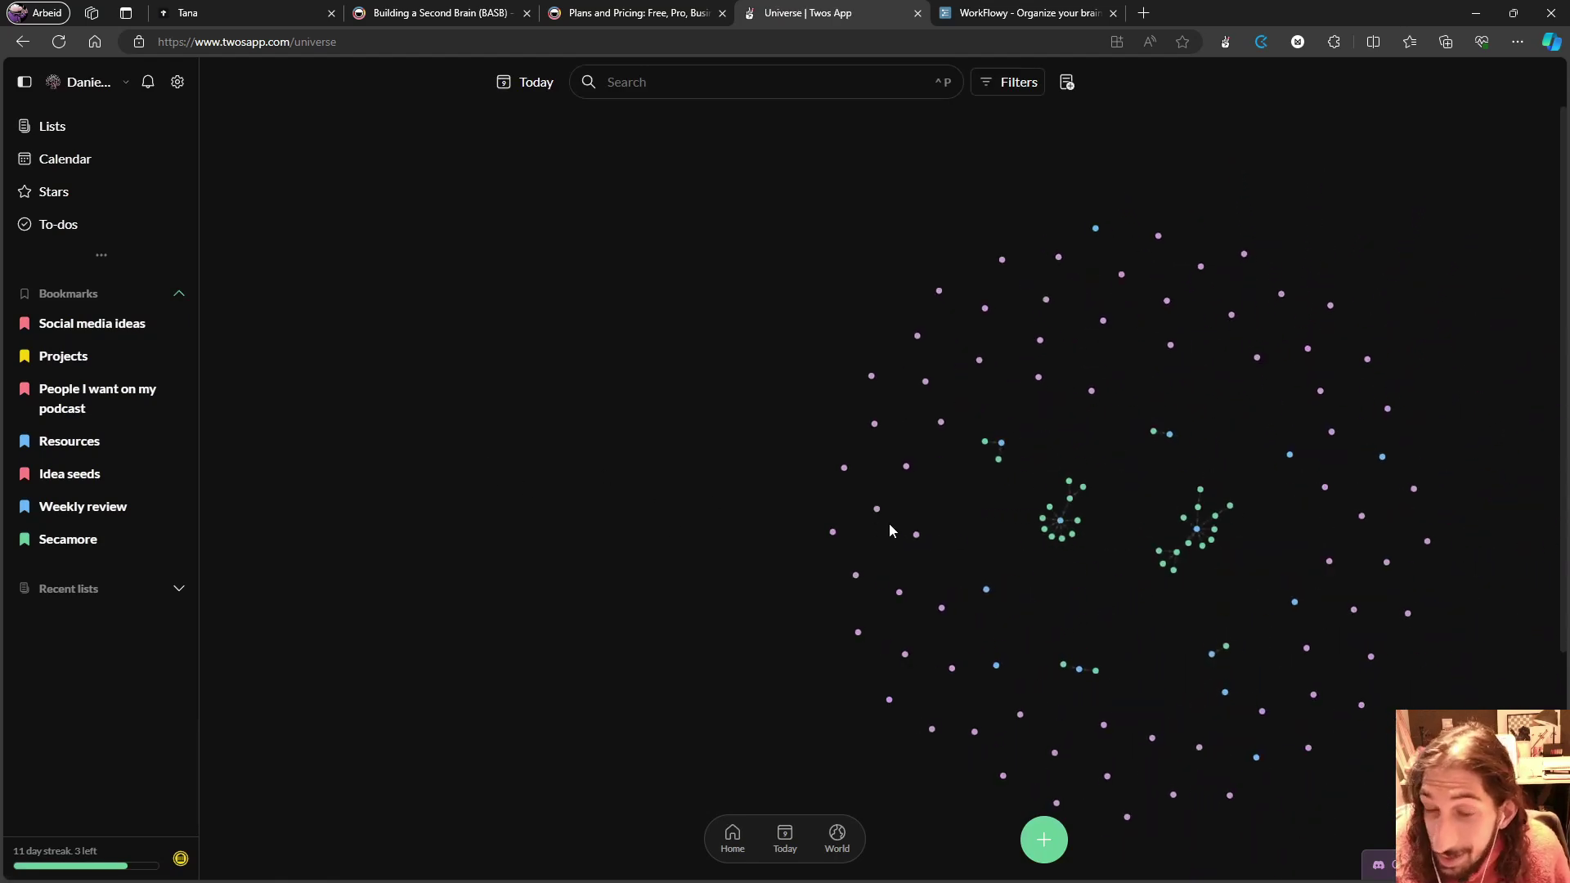
left_click_drag(892, 530, 822, 444)
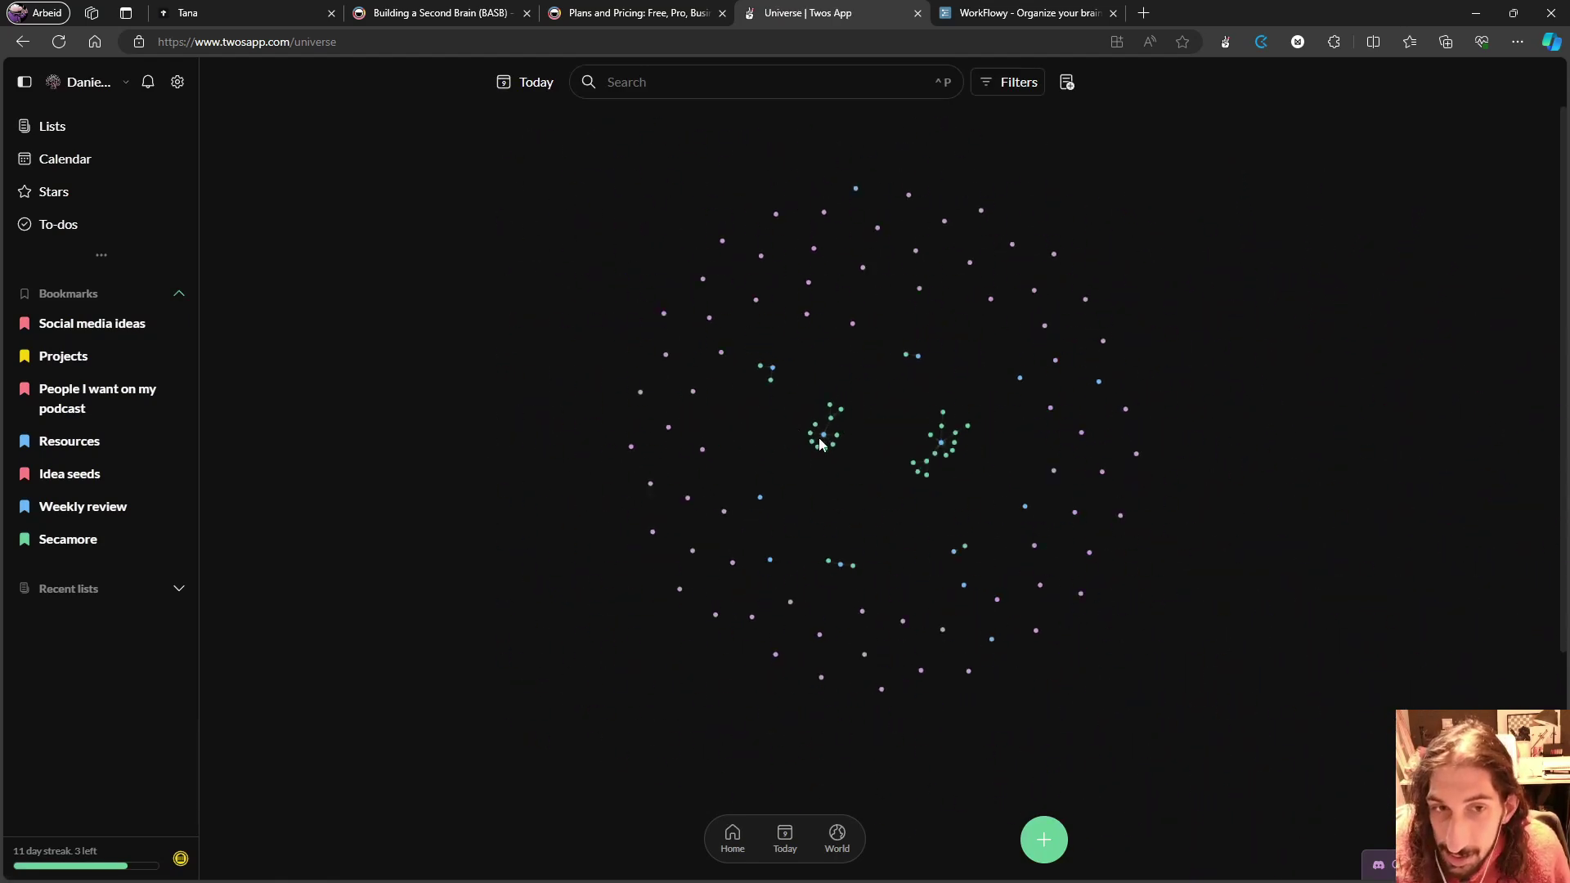
scroll(887, 469, "down", 5)
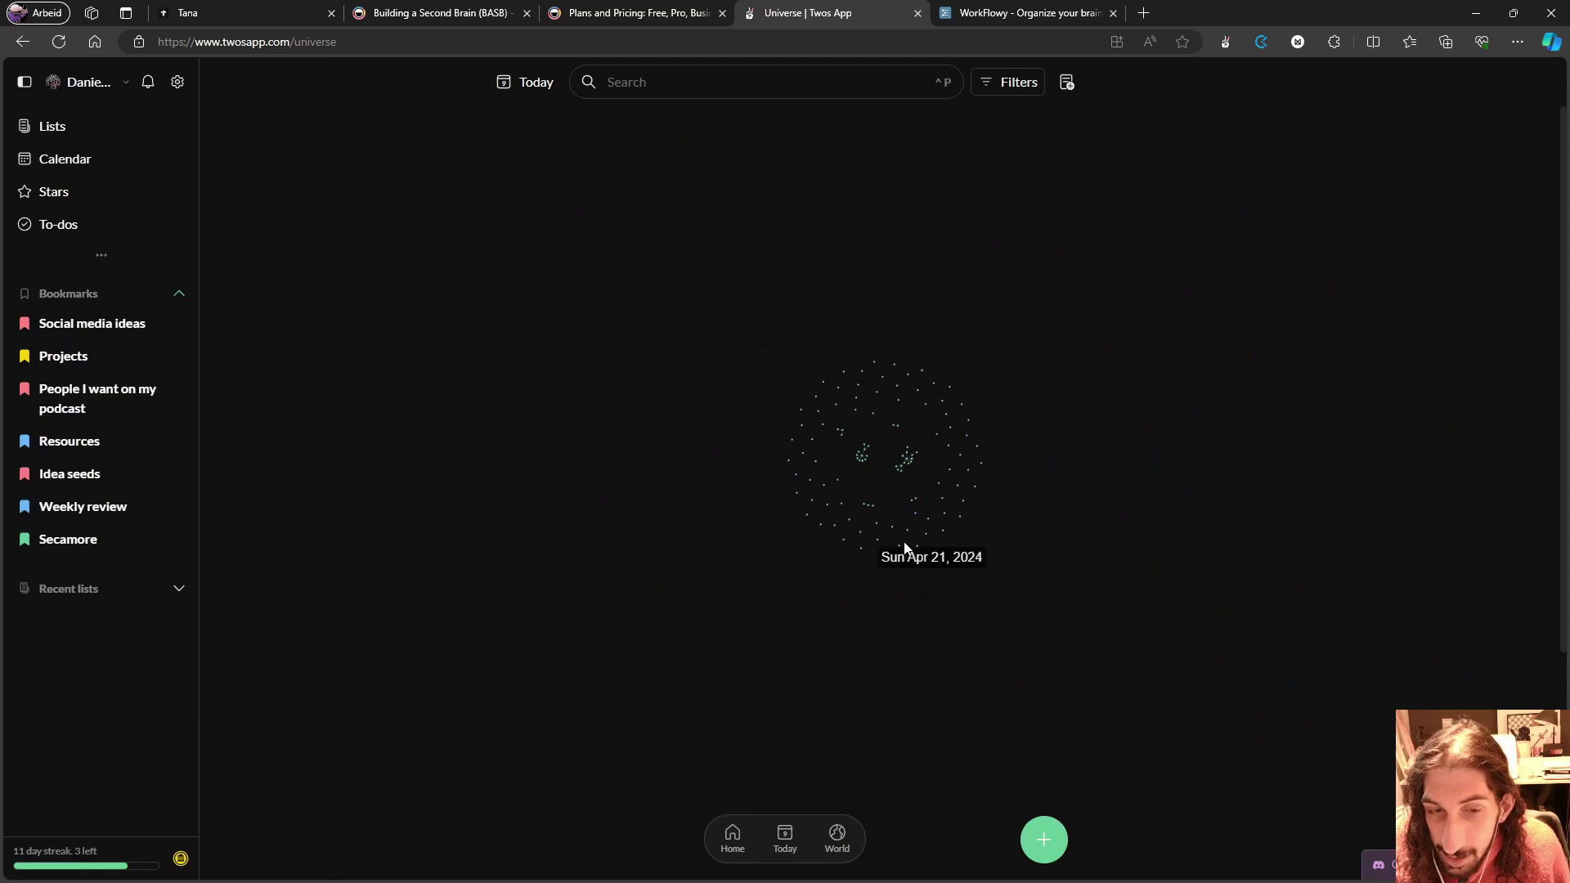
left_click(740, 840)
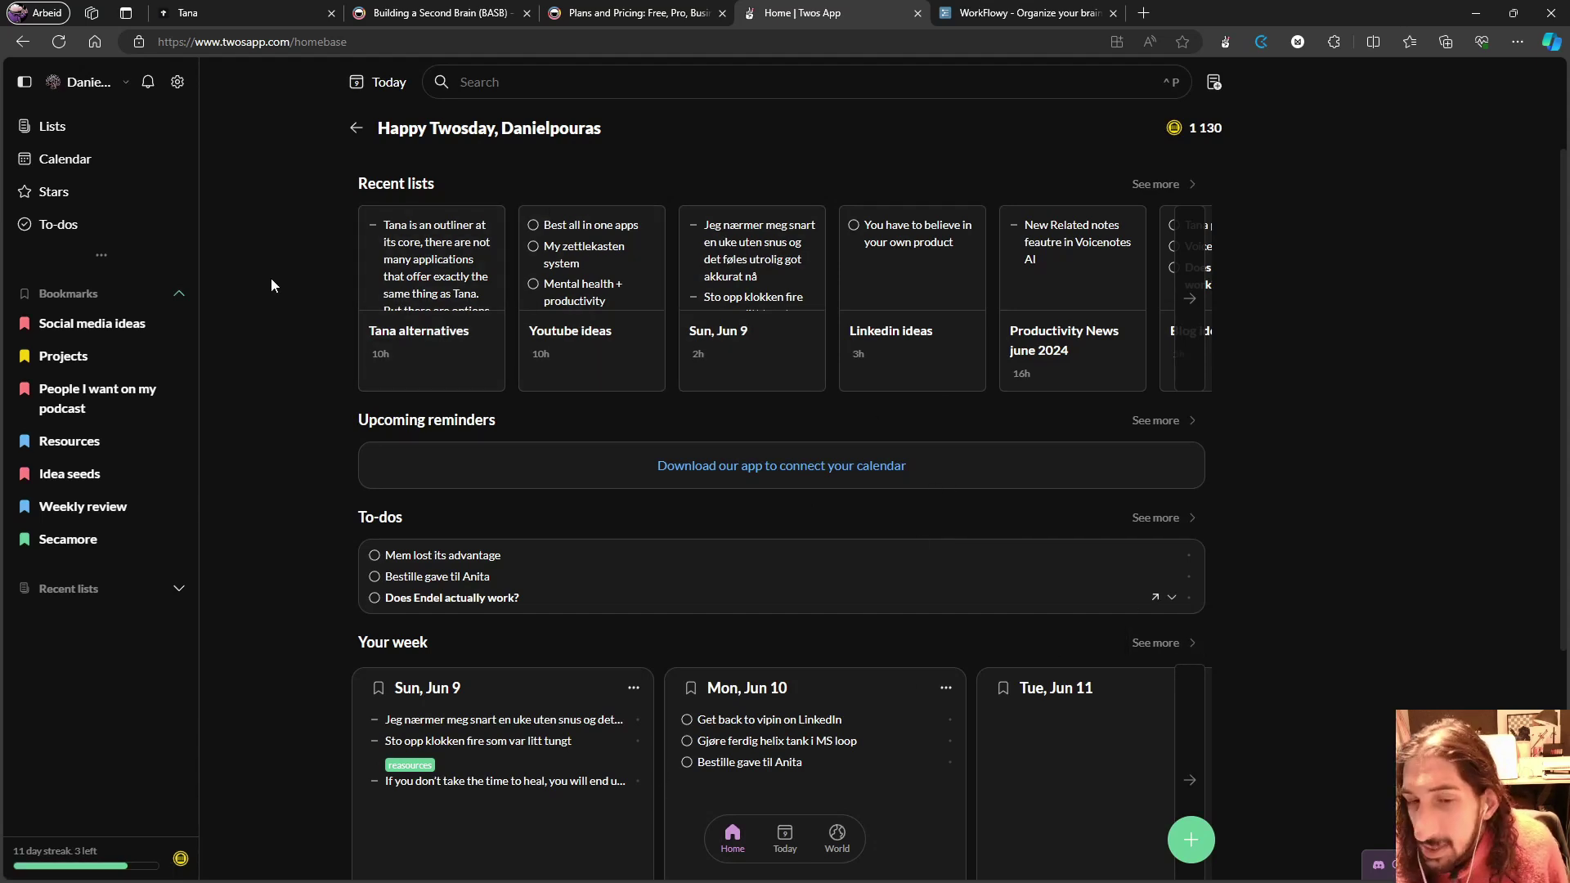
Step: Open the Social media ideas bookmark and collapse Youtube ideas, leaving eight channel sublists
left_click(104, 323)
scroll(824, 437, "down", 2)
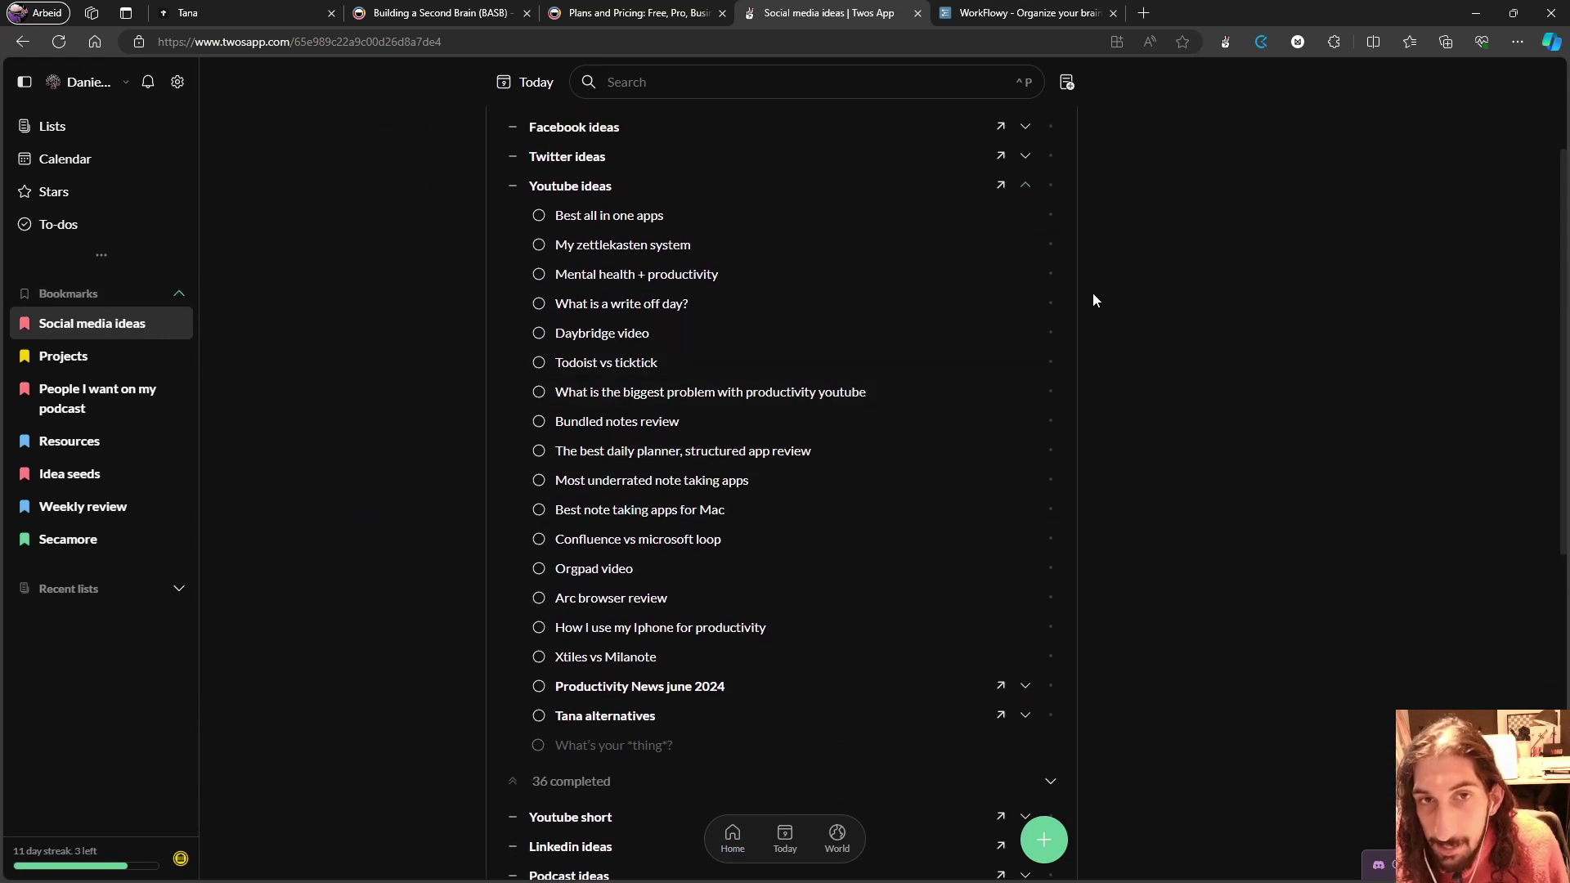
left_click(1025, 186)
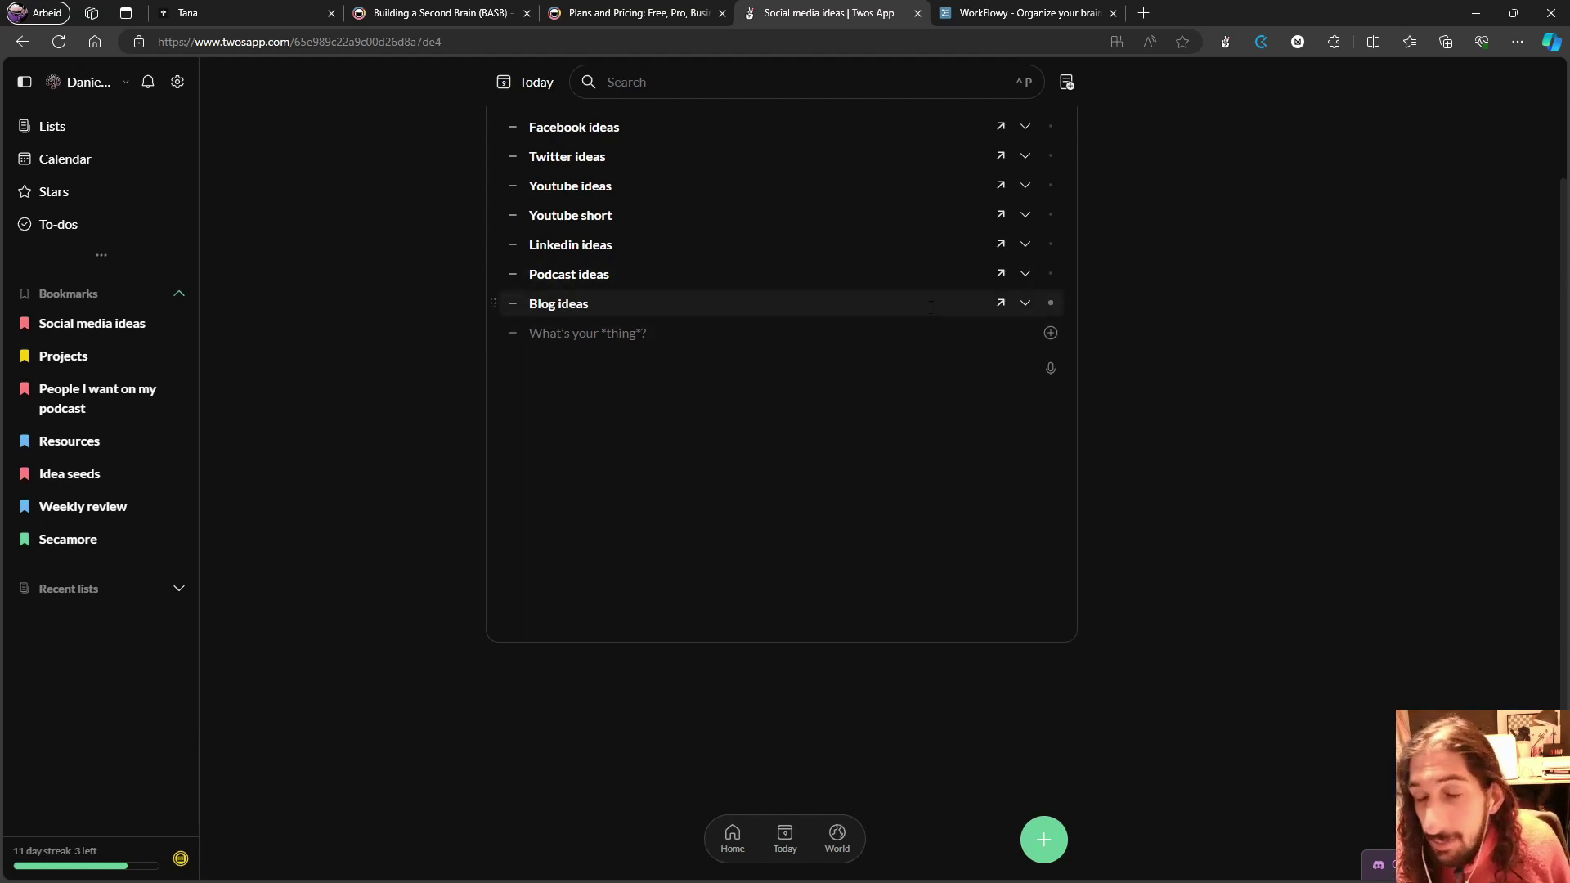
scroll(922, 316, "up", 1)
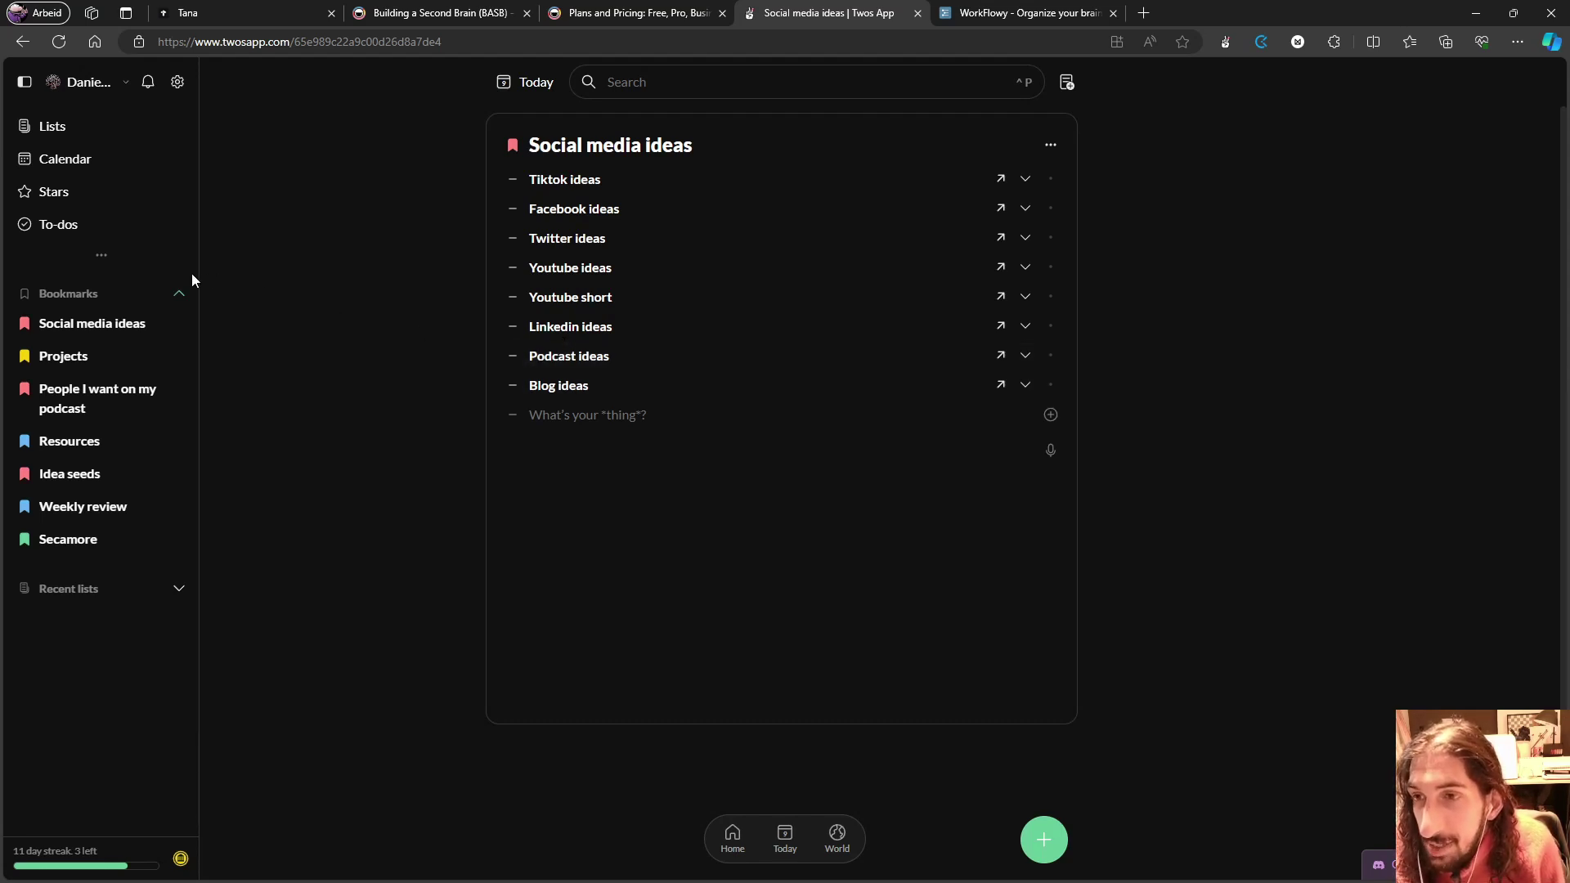
left_click(180, 857)
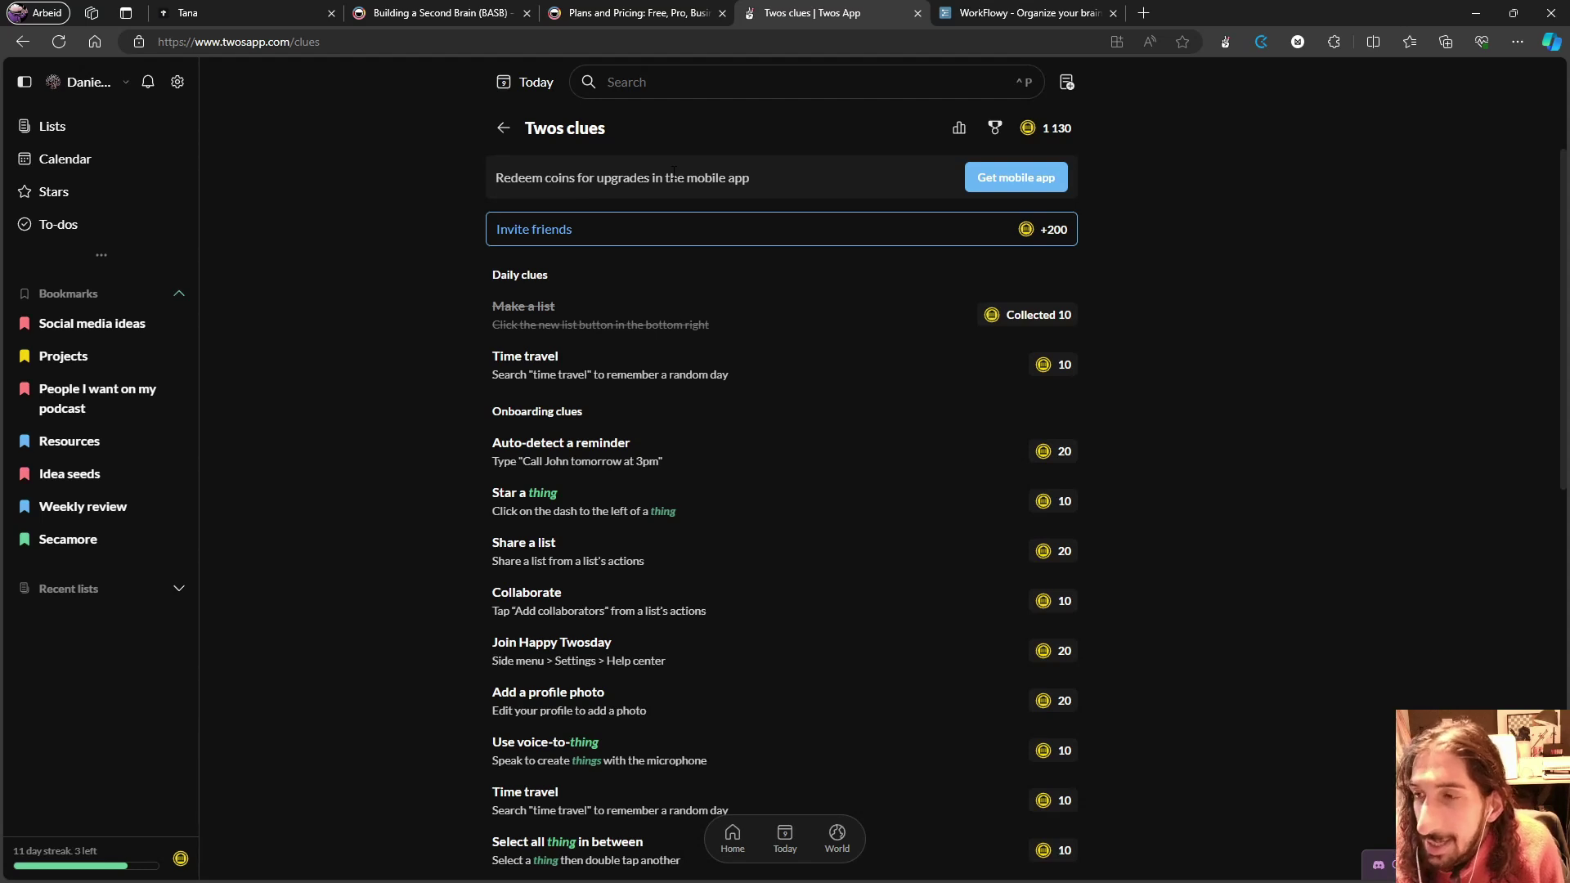
scroll(720, 302, "down", 2)
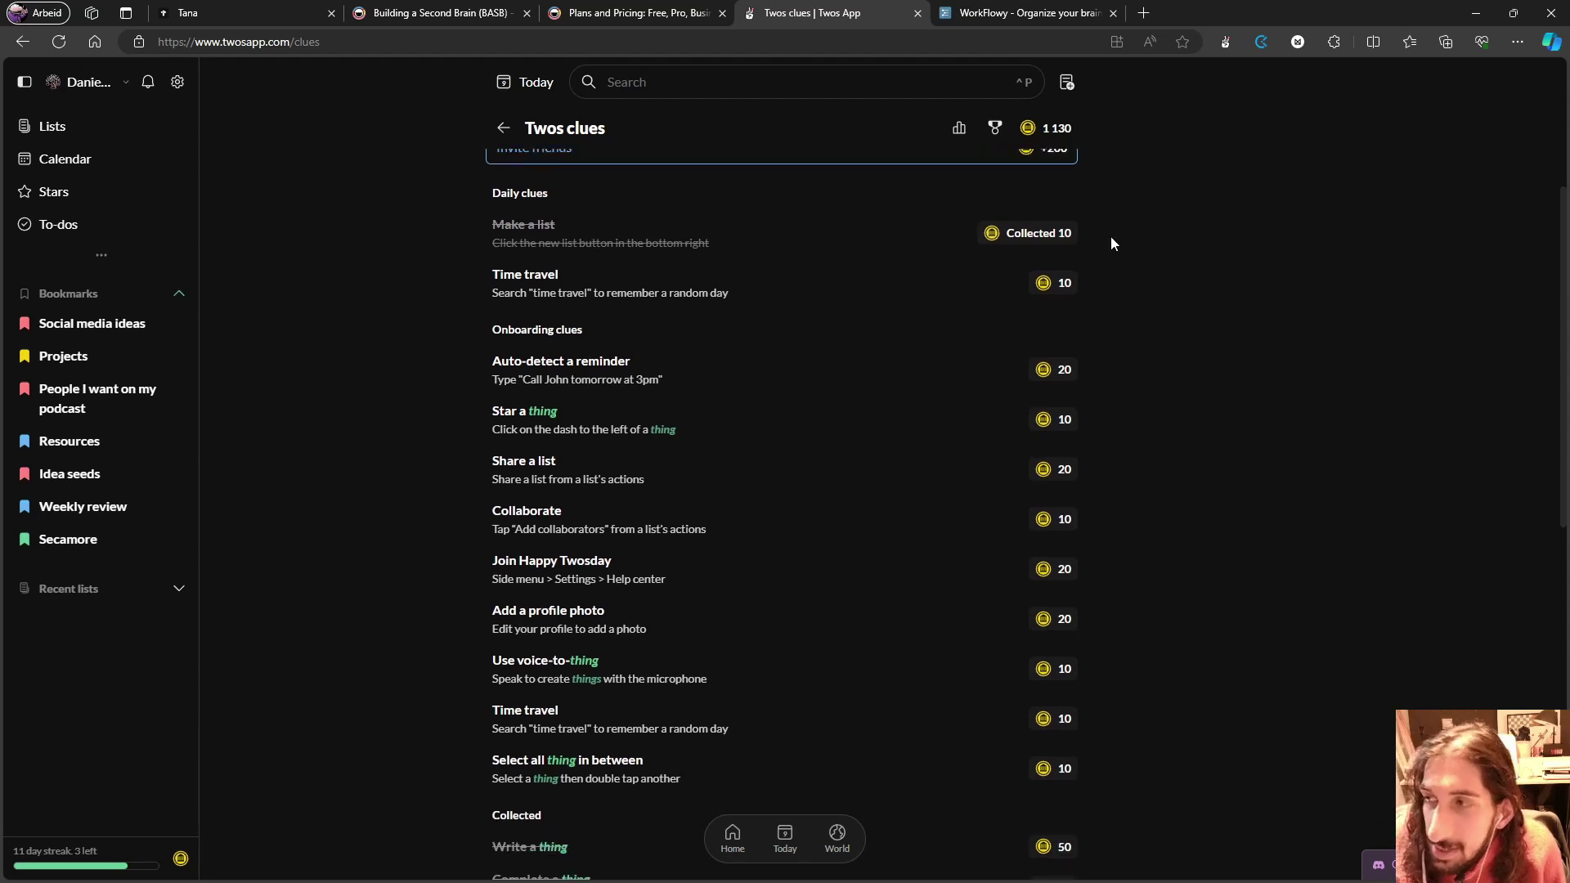
scroll(781, 329, "down", 3)
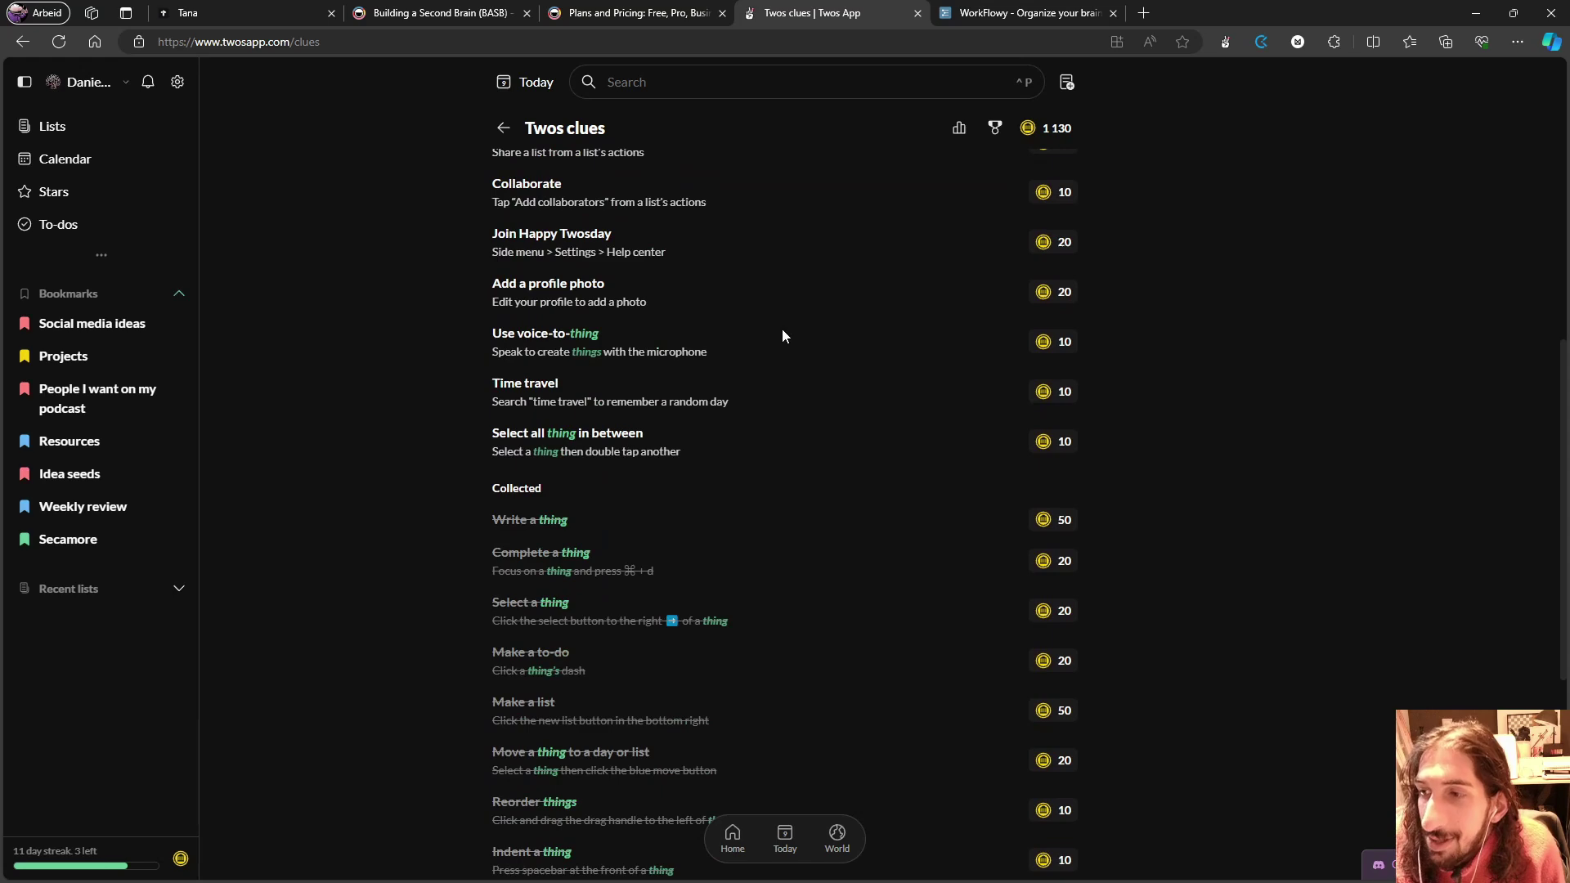
scroll(789, 325, "up", 4)
scroll(816, 335, "up", 2)
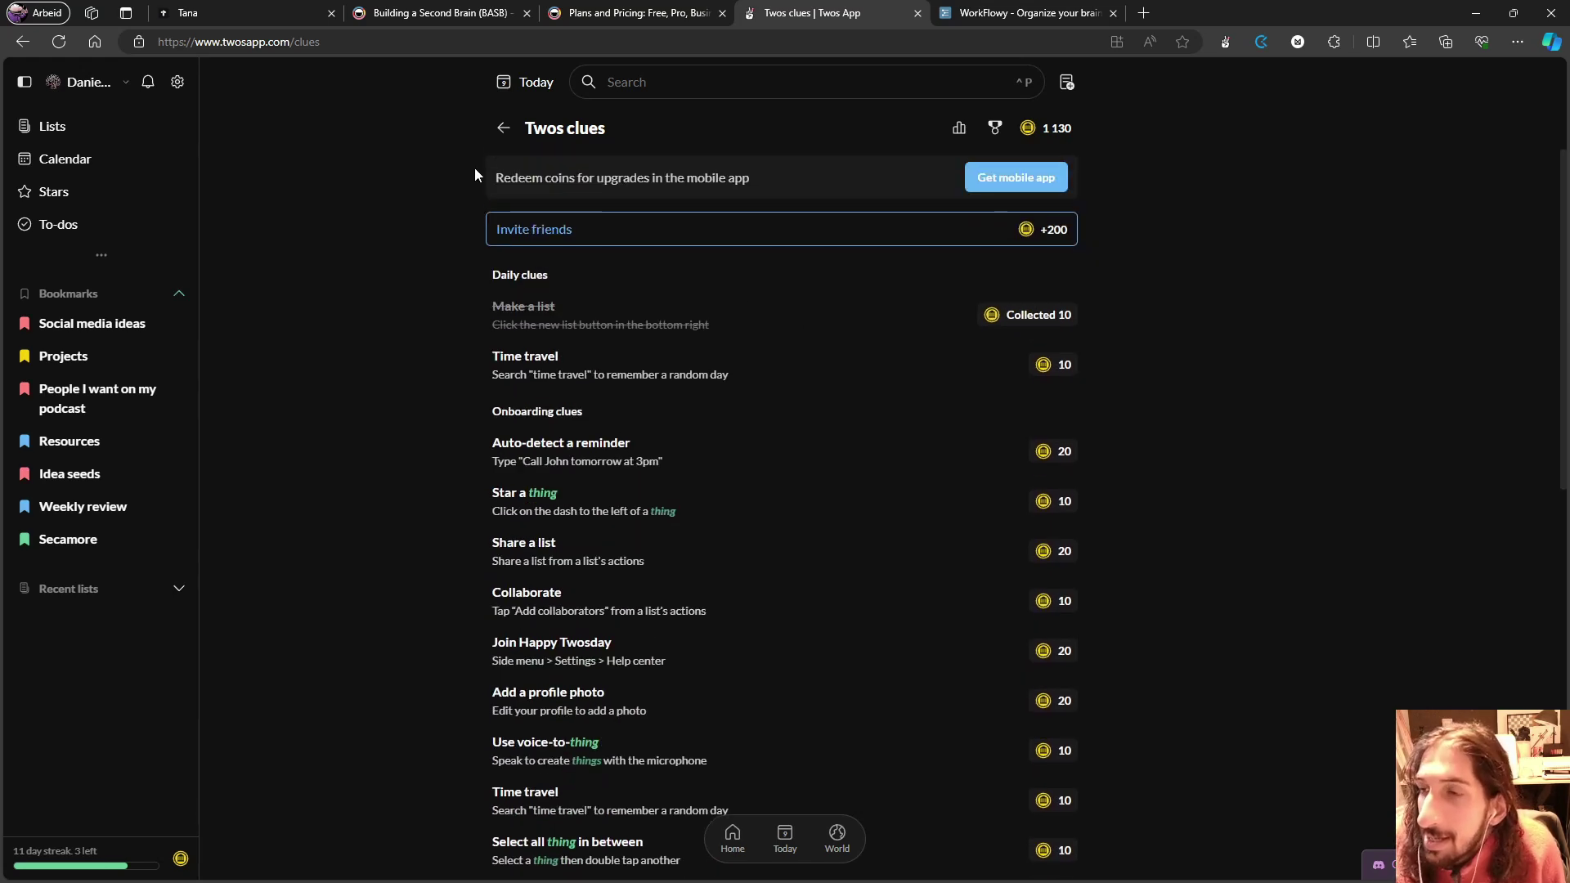
left_click(500, 133)
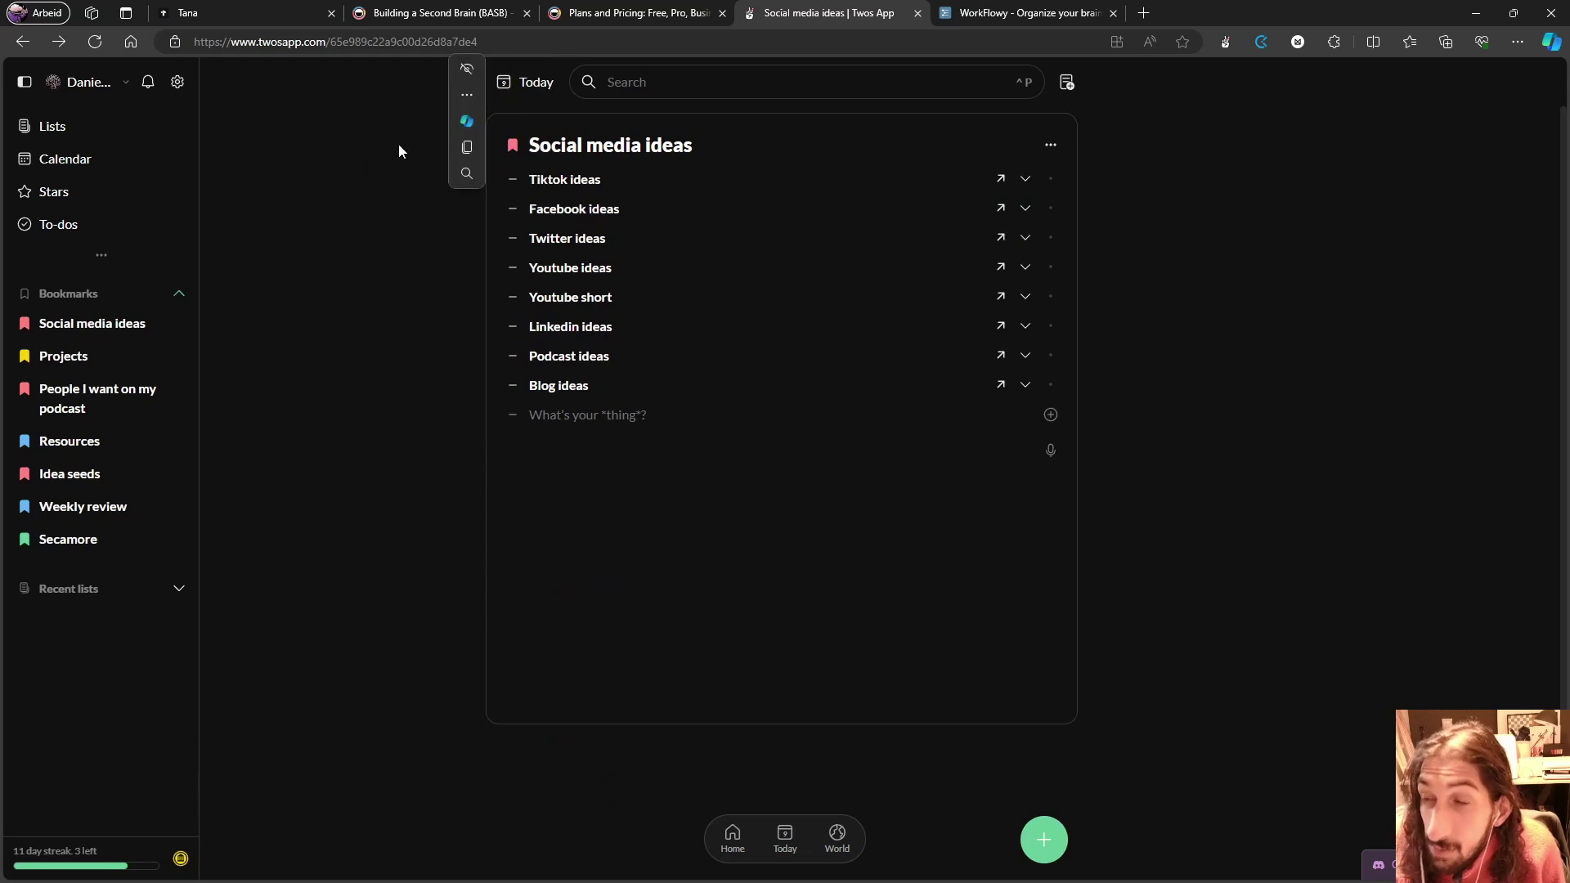